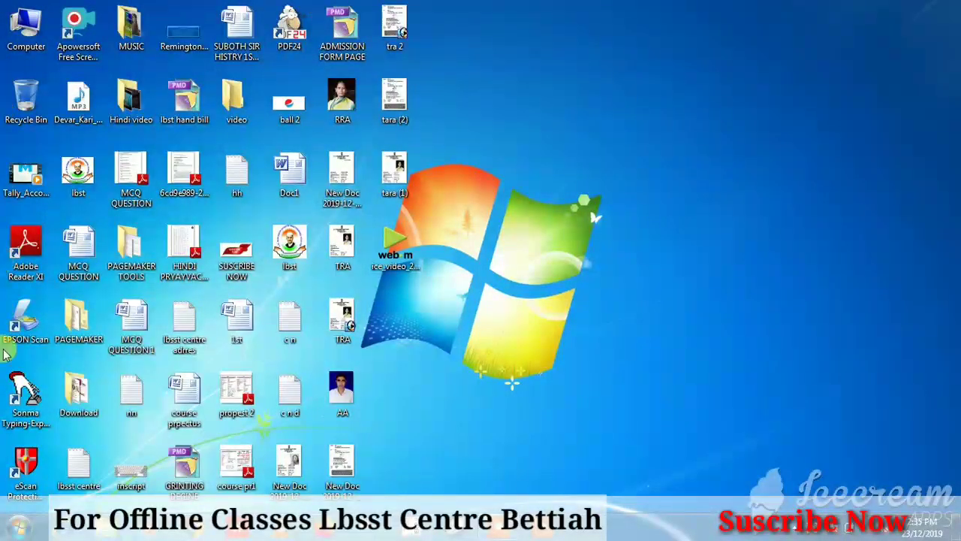
Launch Microsoft Word by running winword from the Run dialog.
left_click(18, 527)
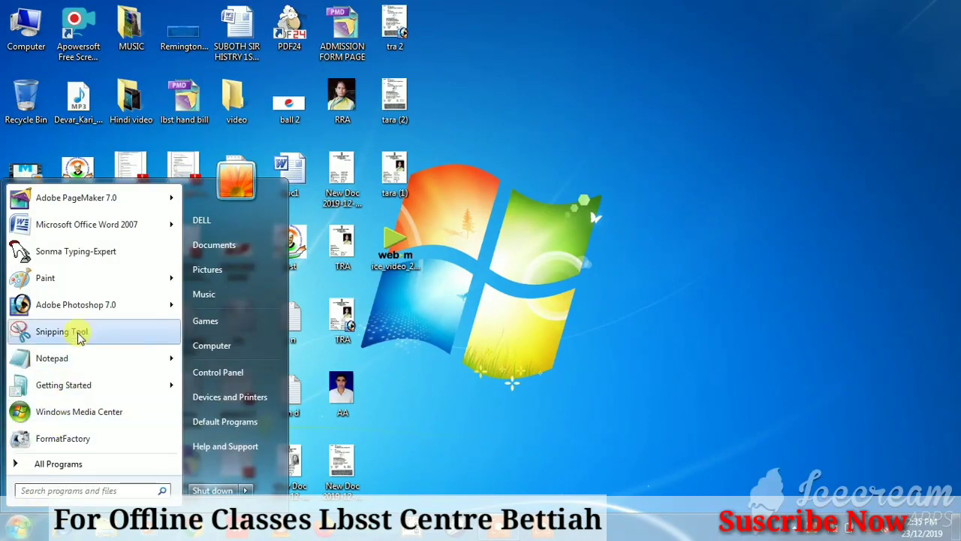
mouse_move(87, 224)
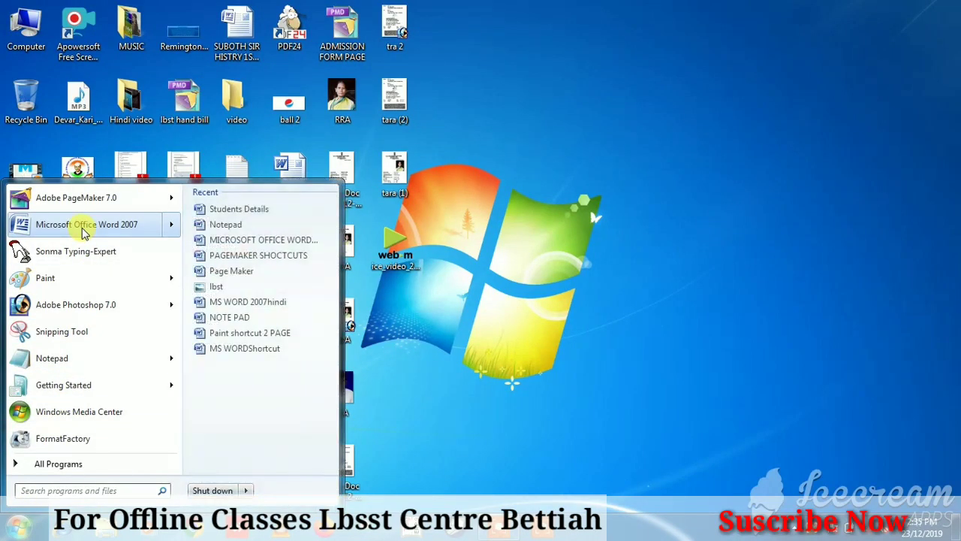
left_click(634, 292)
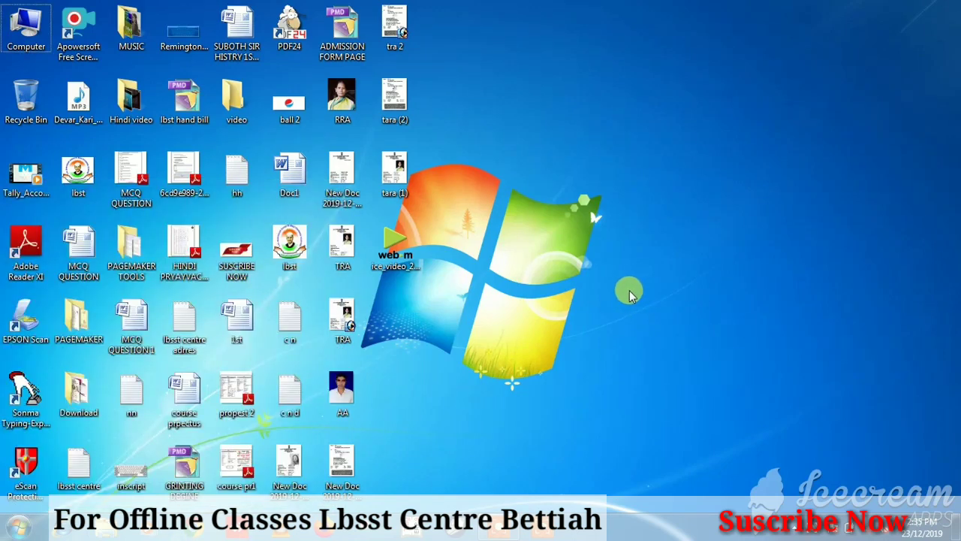
key("super+r")
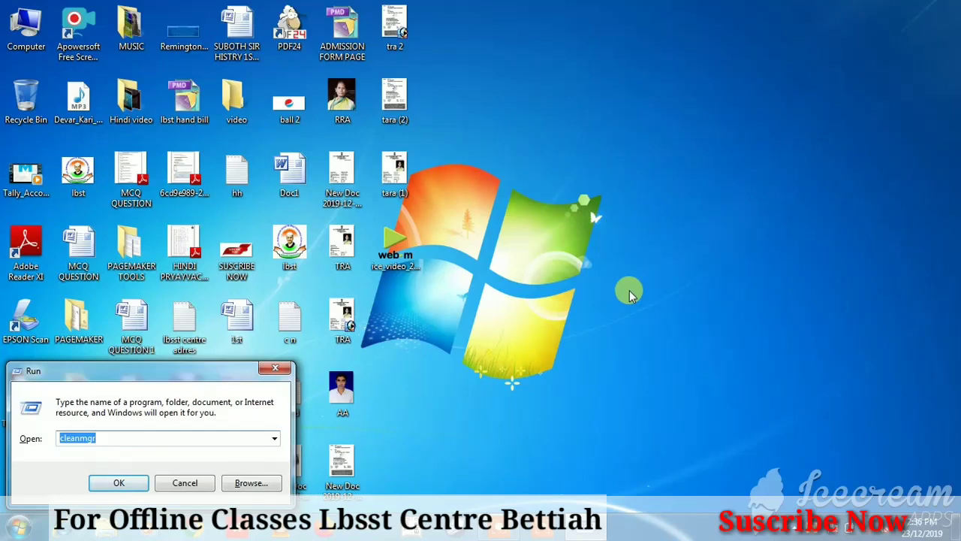
key("BackSpace")
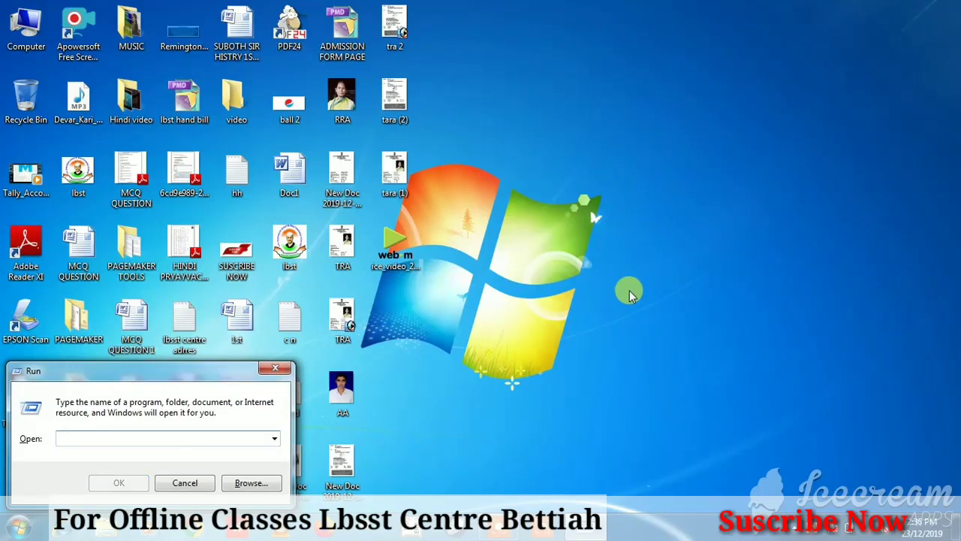
type("win")
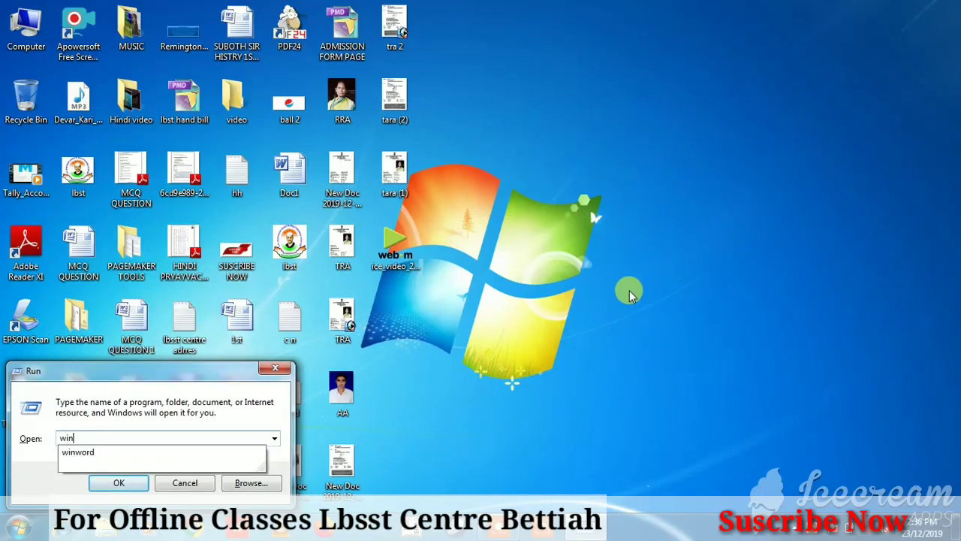
key("Down")
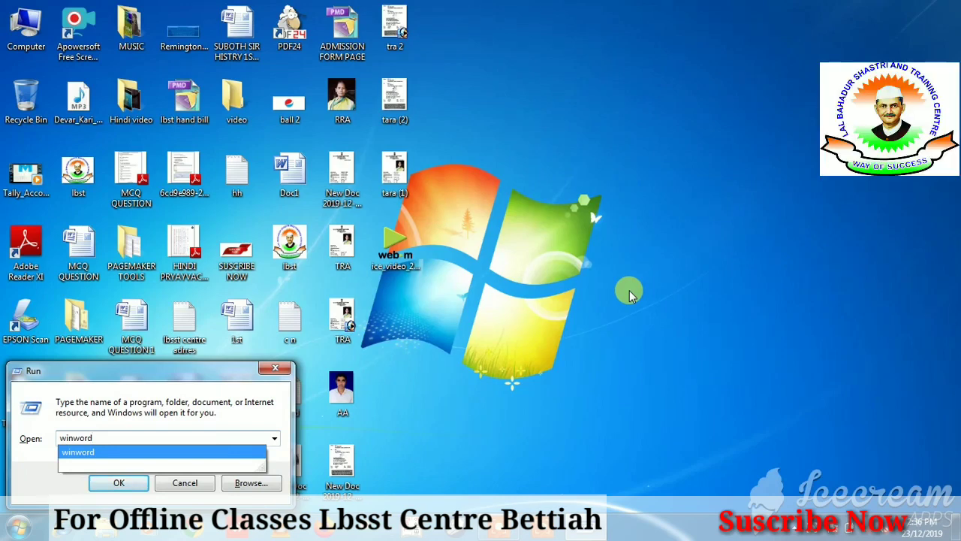
key("Return")
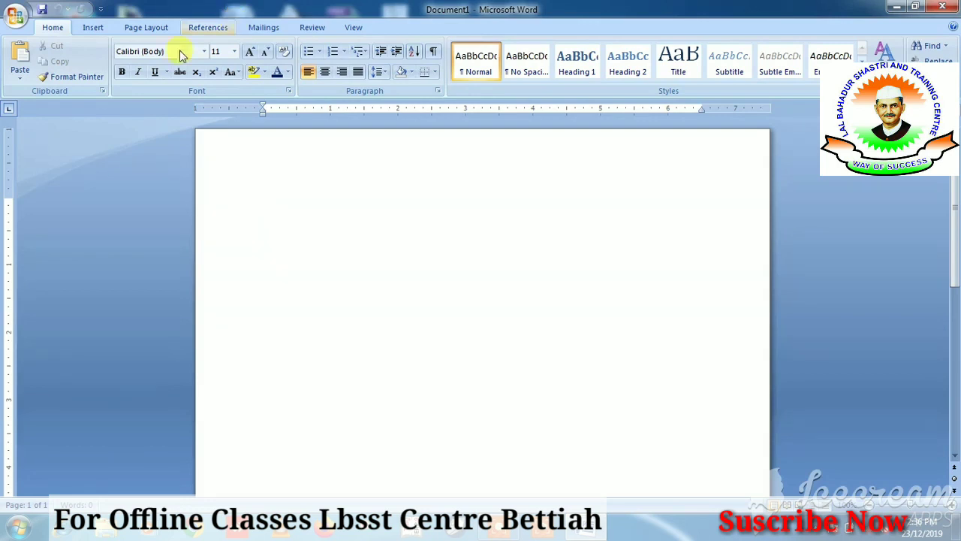
Set Document1's page orientation to Landscape from the Page Layout Orientation menu.
left_click(103, 28)
left_click(134, 31)
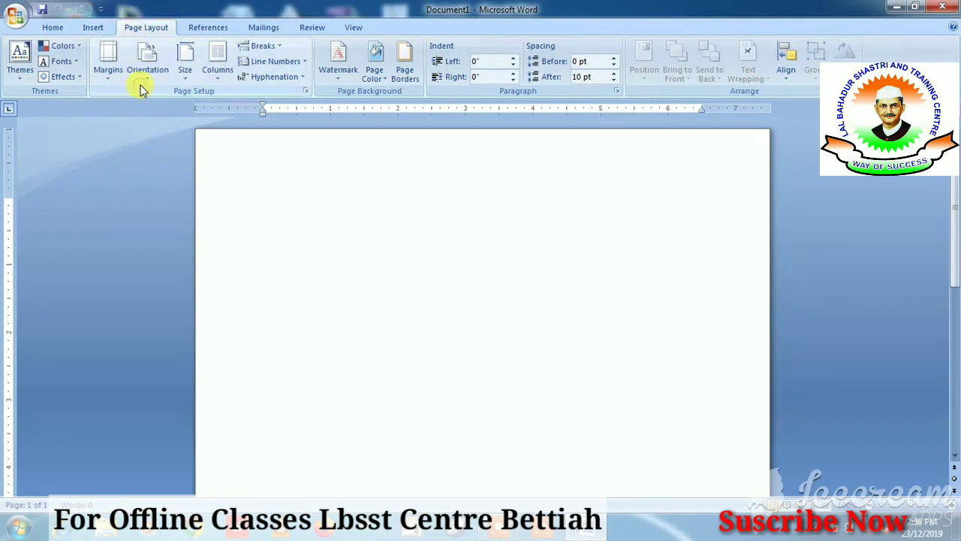
left_click(143, 81)
left_click(143, 27)
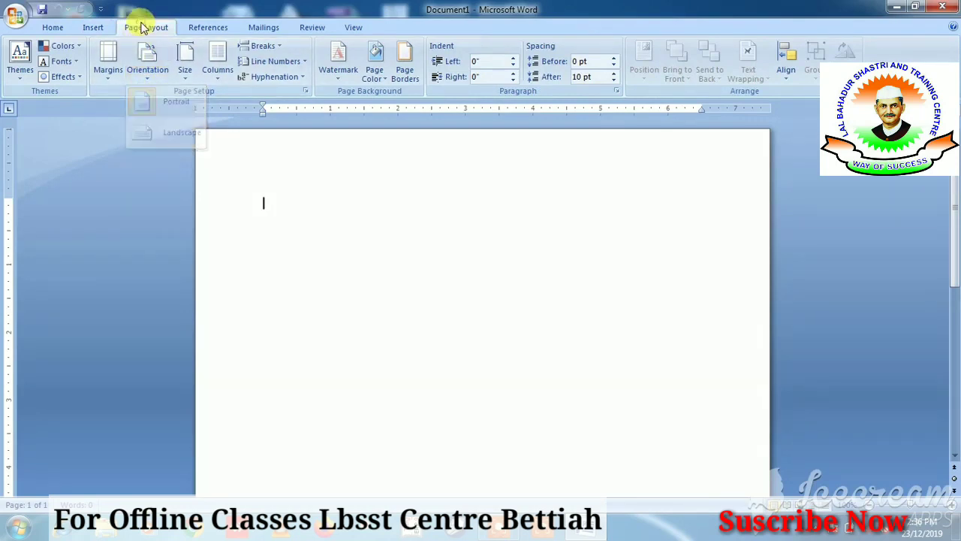
left_click(136, 82)
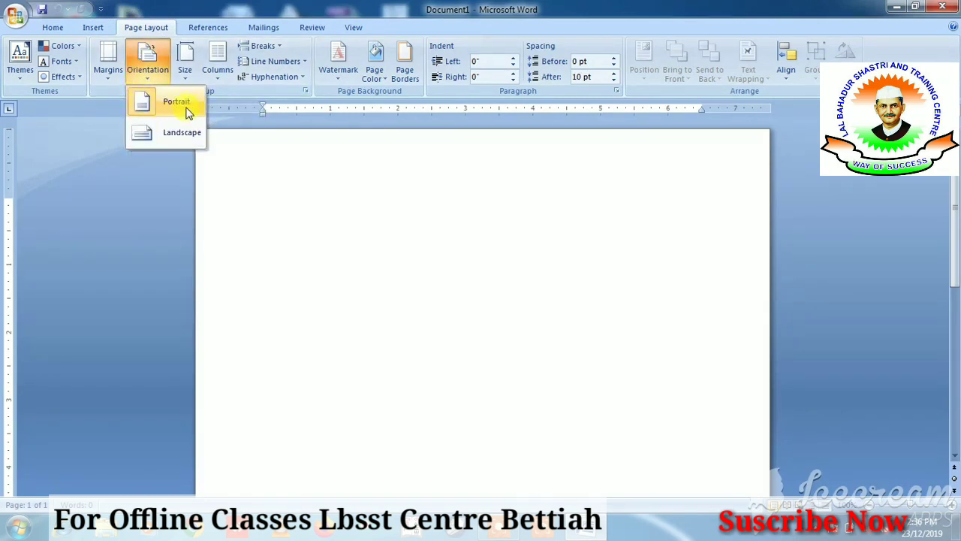
left_click(139, 140)
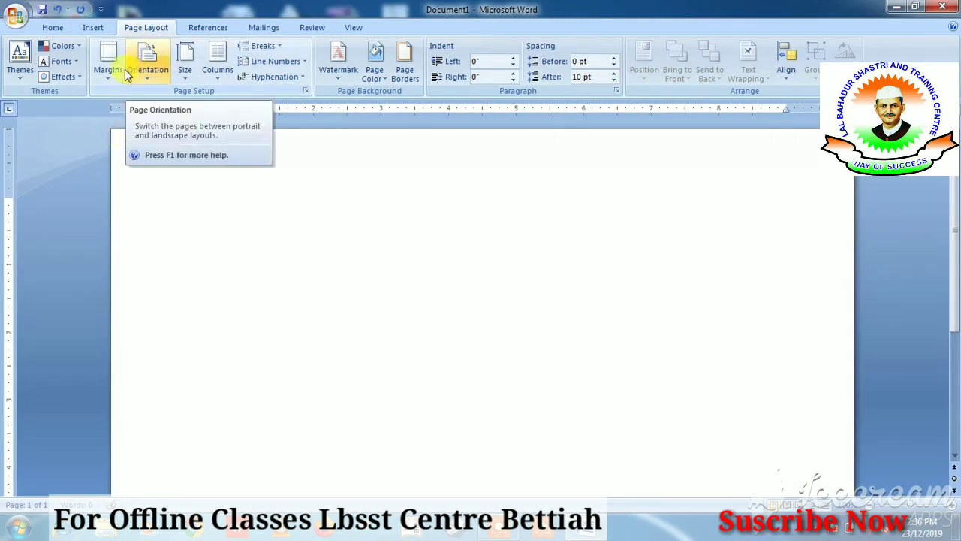
Set custom top, bottom, left and right margins of .3 inch, correcting the invalid entry.
left_click(113, 75)
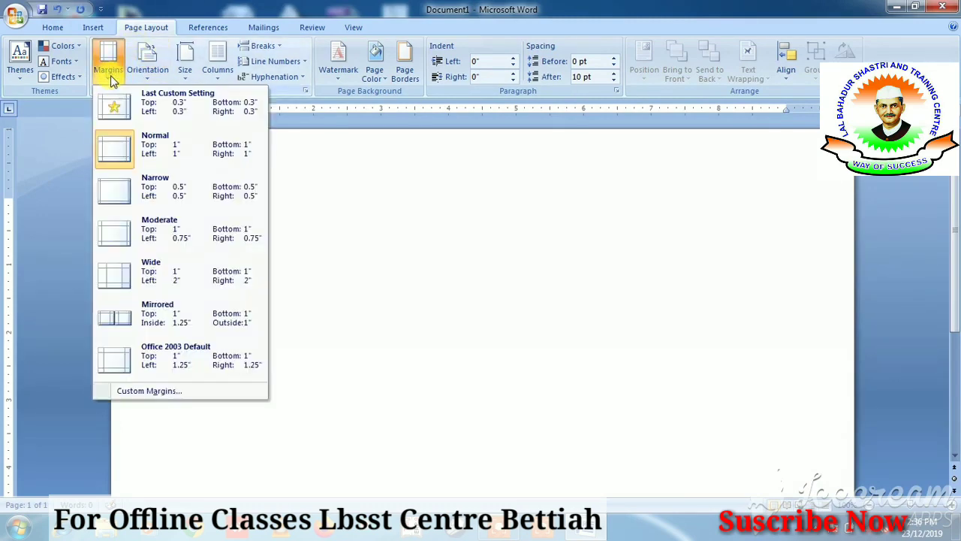
left_click(197, 397)
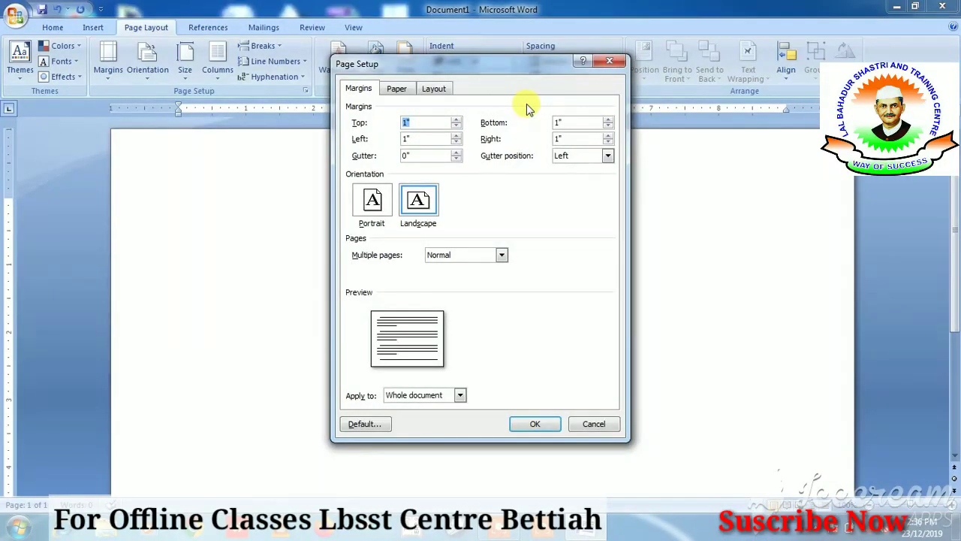
type(".3")
key("Tab")
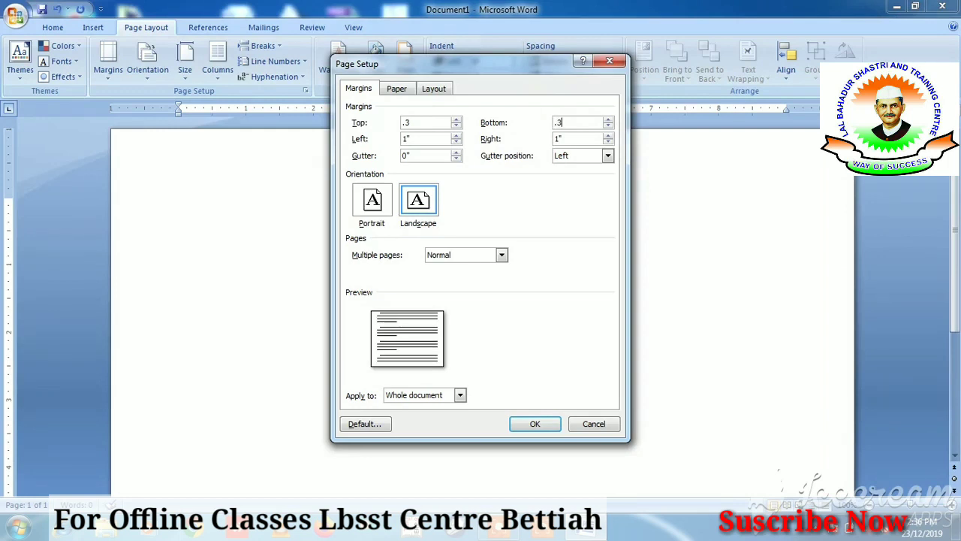
key("Tab")
type(".3")
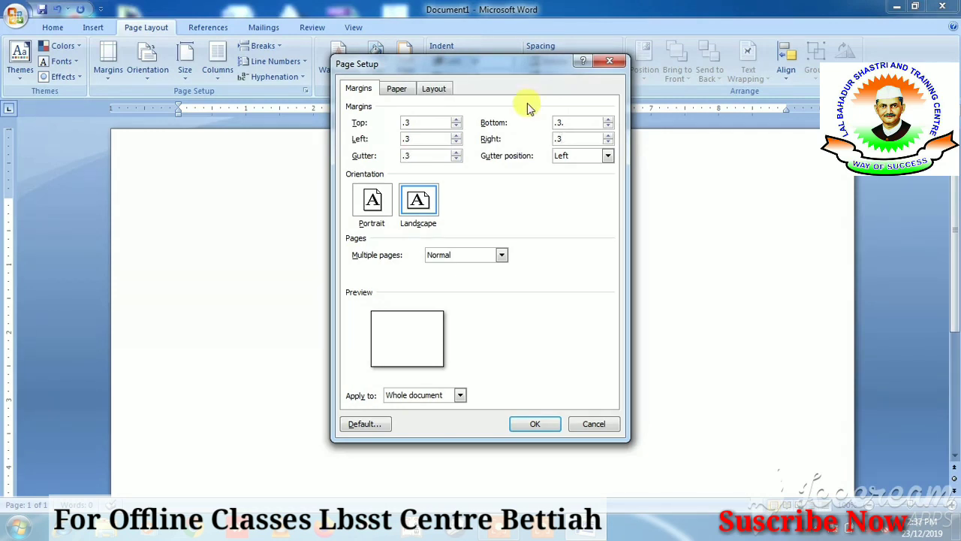
key("Tab")
key("Return")
left_click(536, 425)
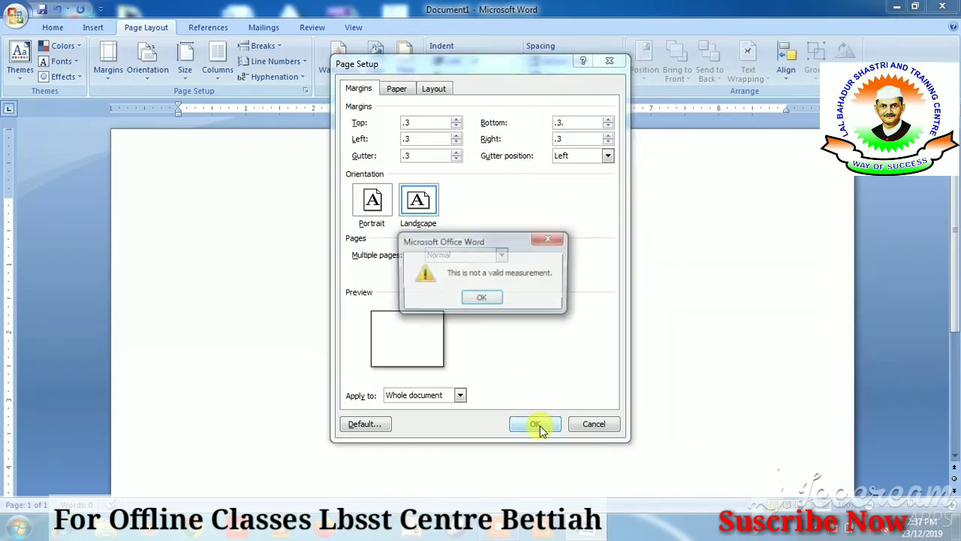
left_click(478, 299)
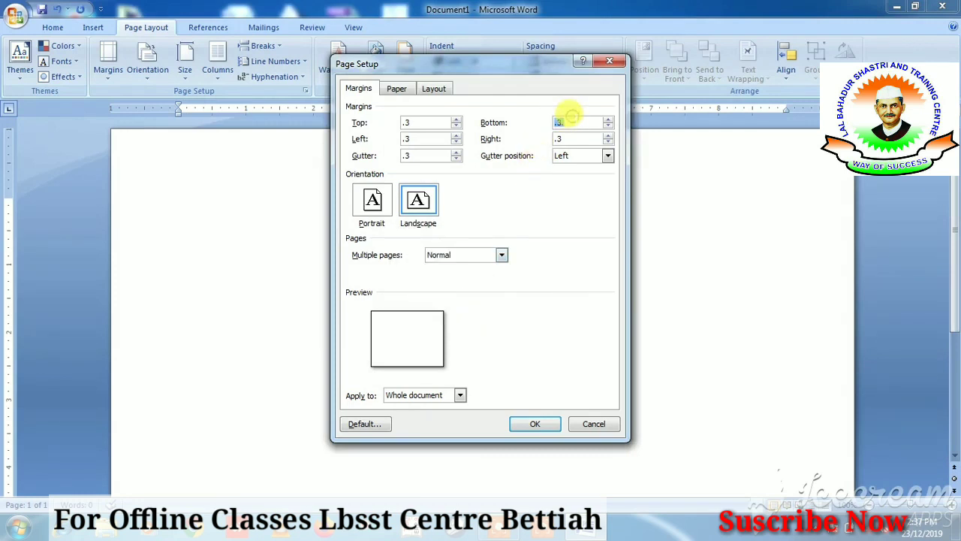
type(".3")
key("Return")
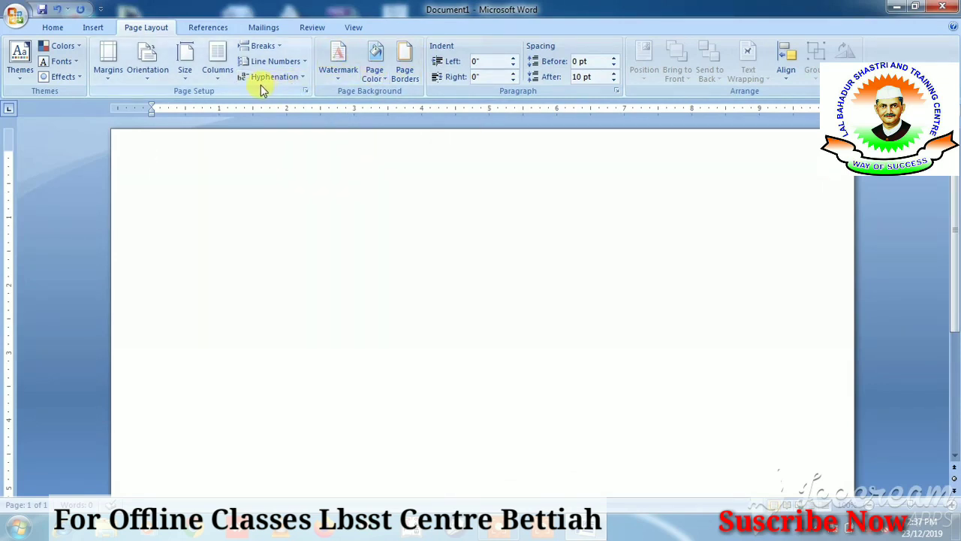
Close the Borders and Shading dialog without changes and bring up the Insert commands.
left_click(413, 75)
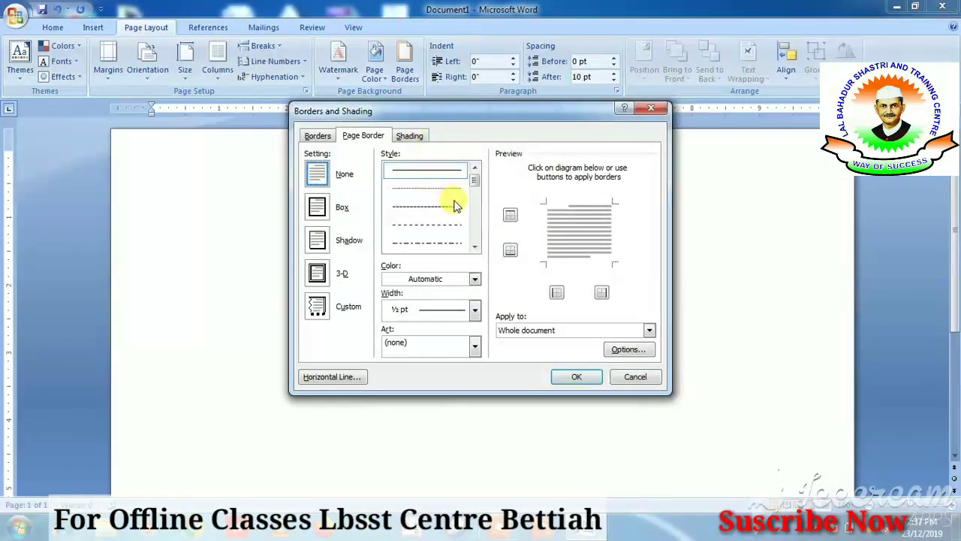
left_click(652, 109)
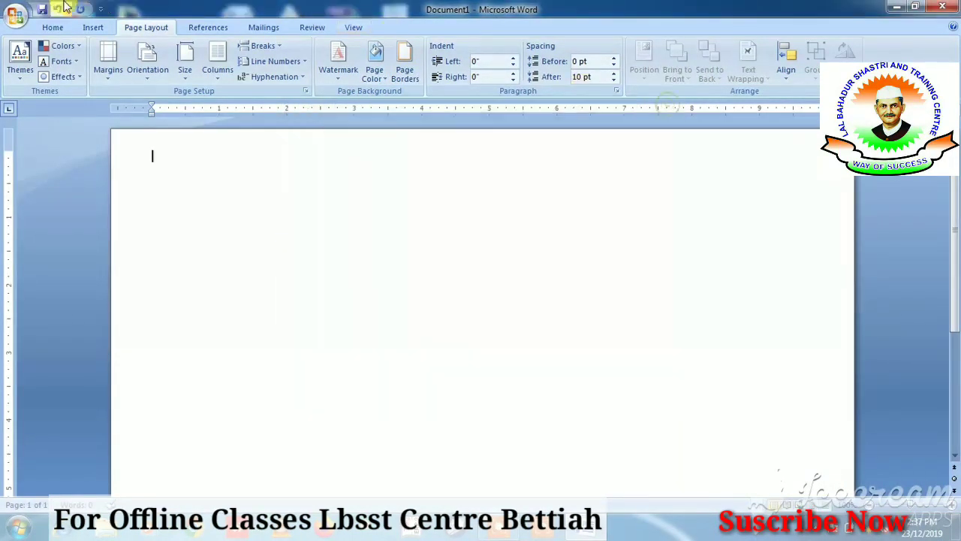
left_click(92, 27)
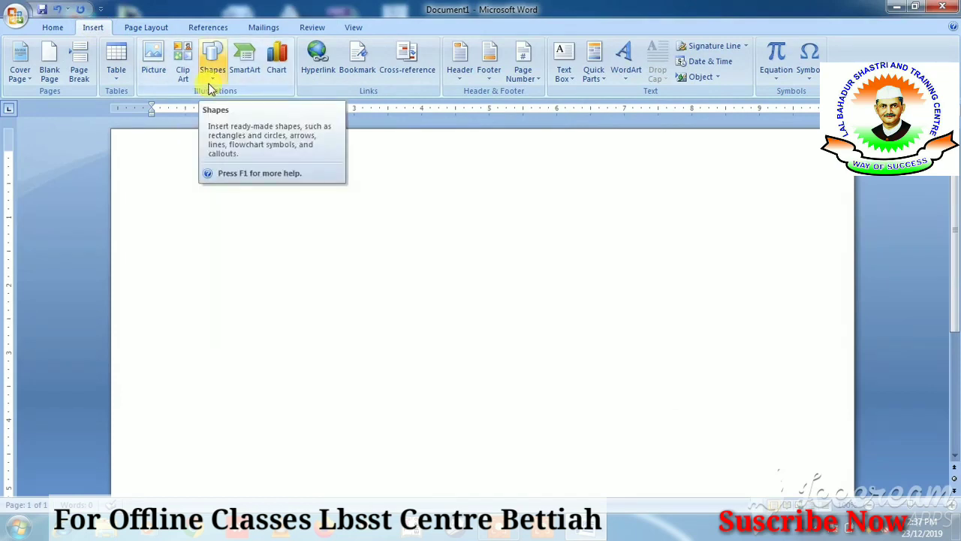
Draw a large rectangle across the page.
left_click(211, 88)
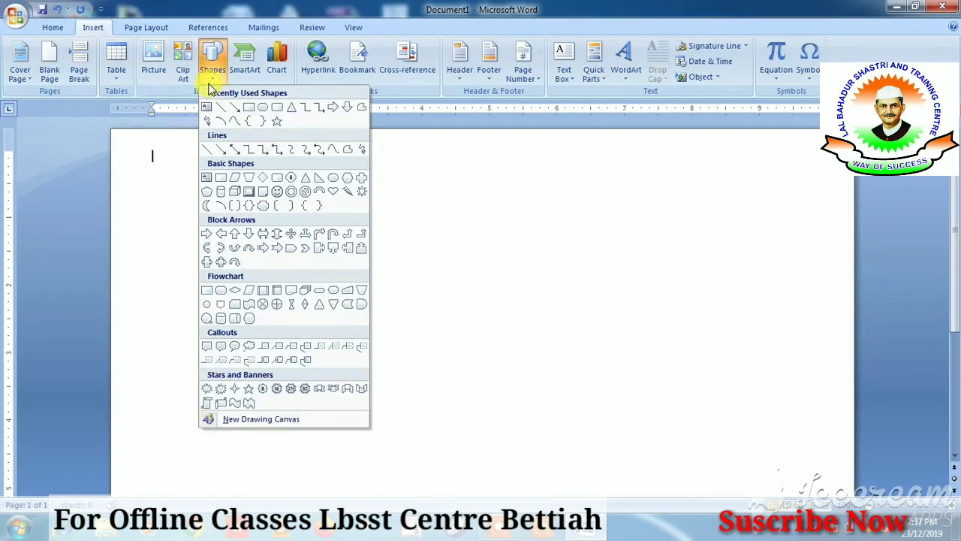
left_click(250, 111)
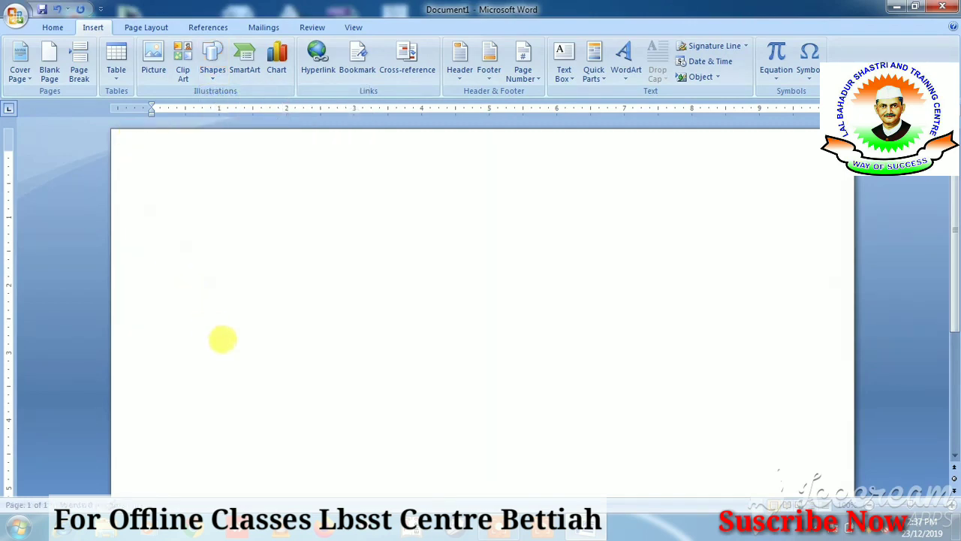
left_click_drag(222, 339, 826, 471)
left_click(864, 503)
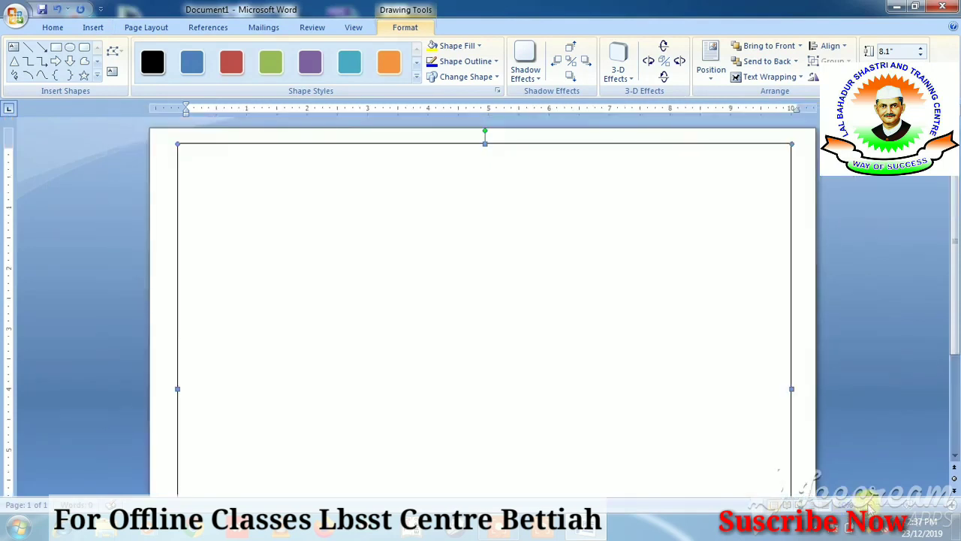
Zoom out and fit the rectangle's bottom, left and right edges just inside the page.
left_click(868, 506)
left_click(867, 506)
left_click(868, 506)
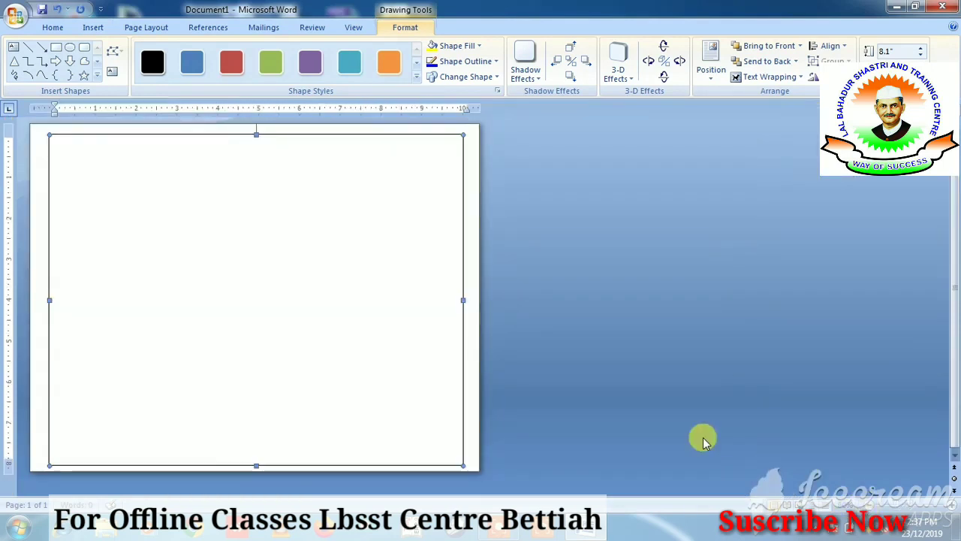
left_click(452, 458)
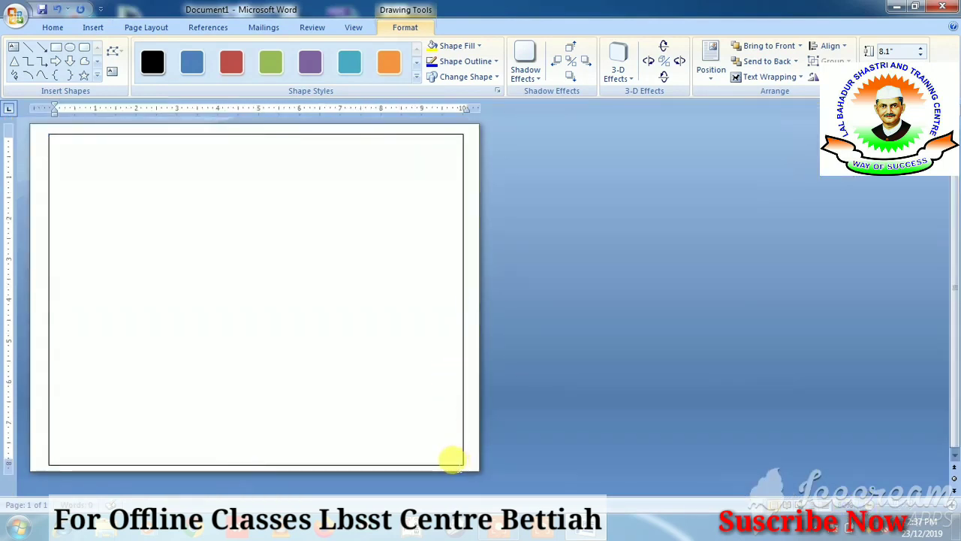
left_click(451, 452)
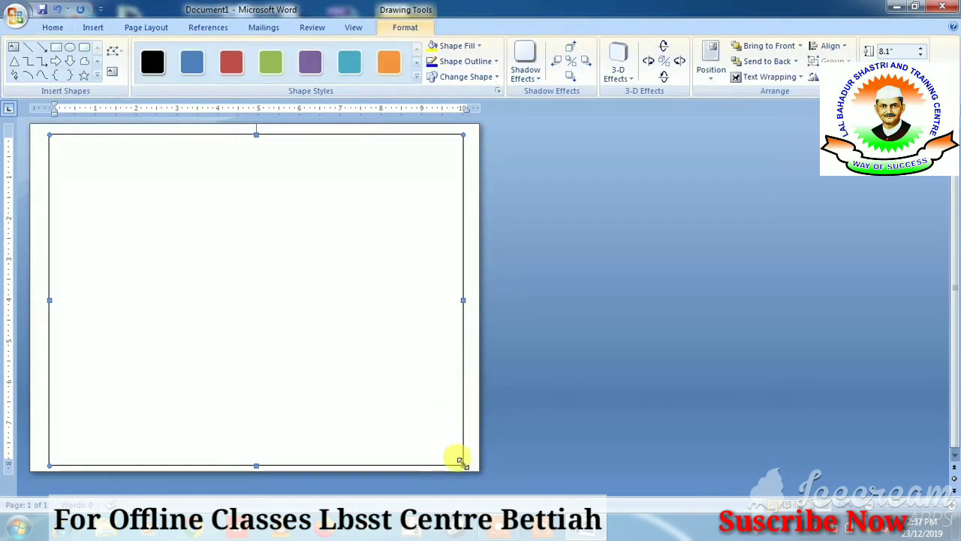
left_click_drag(459, 459, 448, 450)
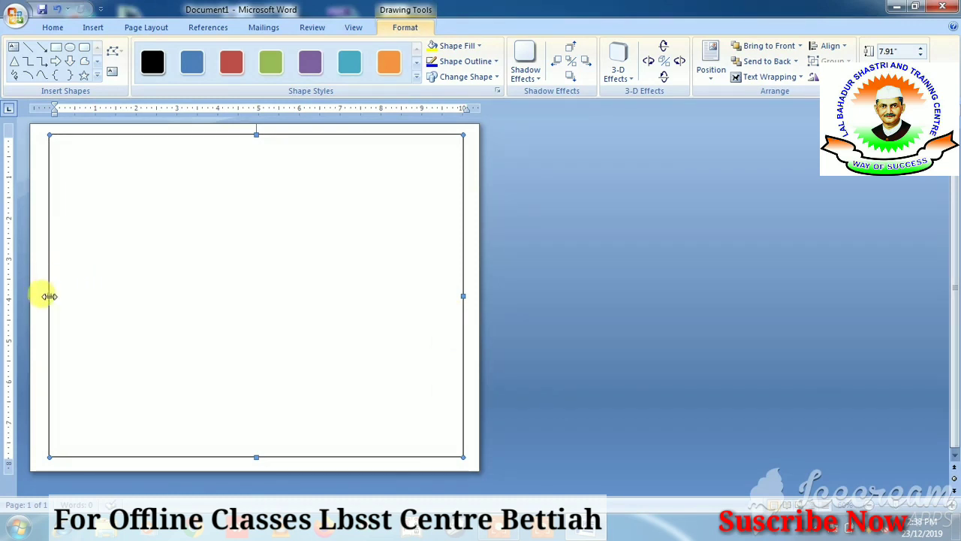
left_click(48, 296)
left_click_drag(48, 296, 37, 296)
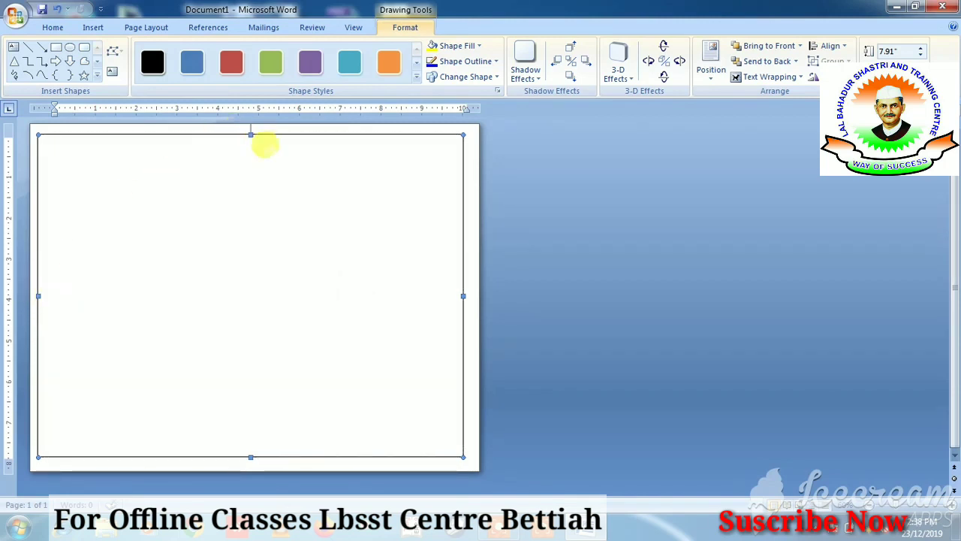
mouse_move(463, 295)
left_mouse_down()
mouse_move(468, 284)
mouse_move(458, 284)
left_mouse_up()
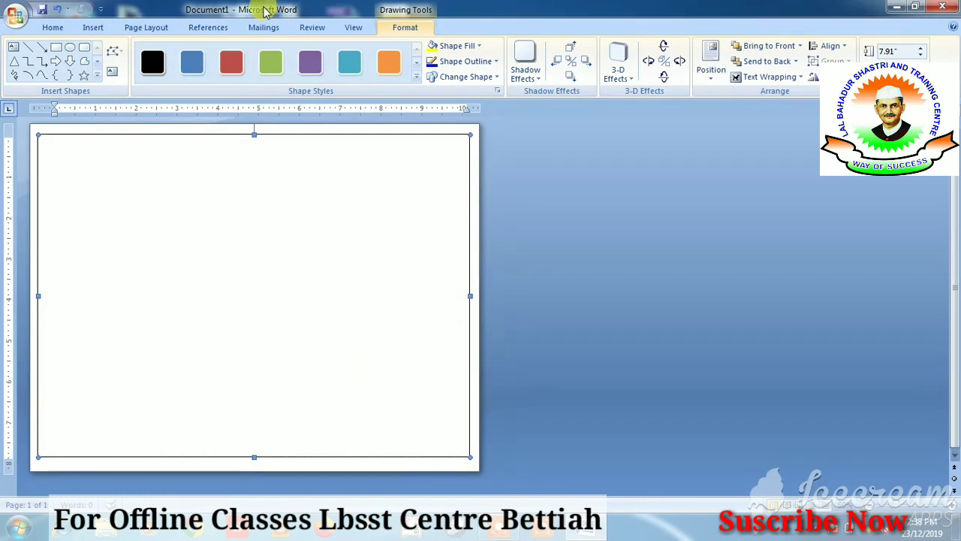
Give the page-sized rectangle a black outline and a solid yellow fill.
left_click(467, 63)
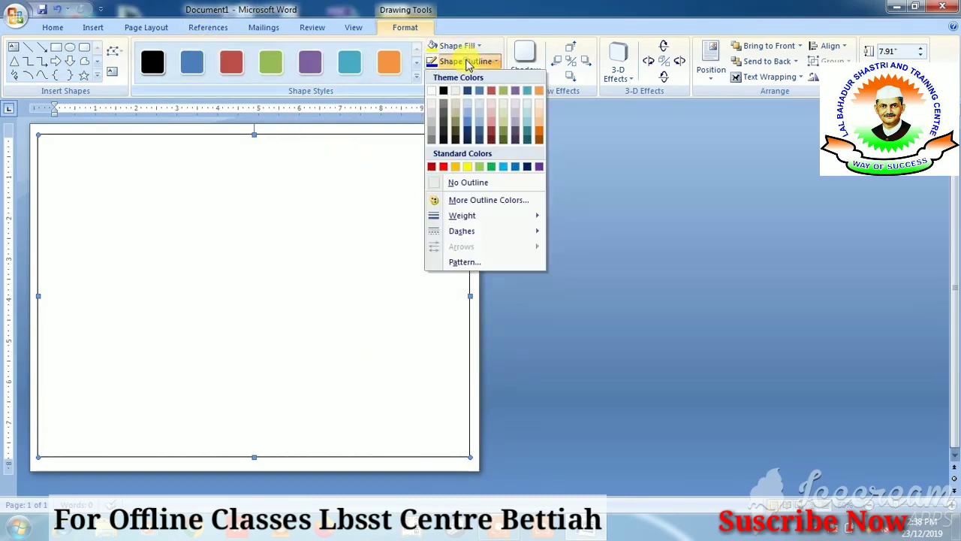
left_click(442, 91)
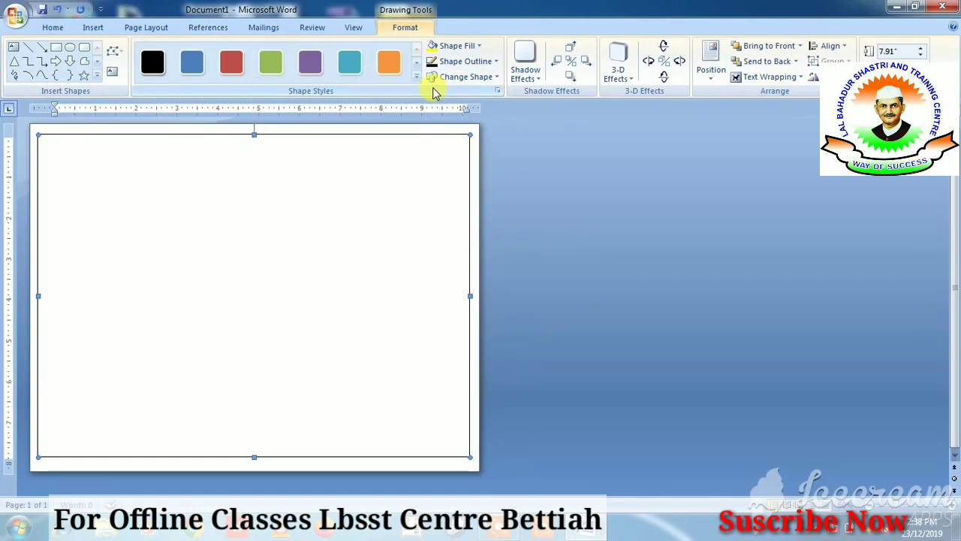
left_click(467, 47)
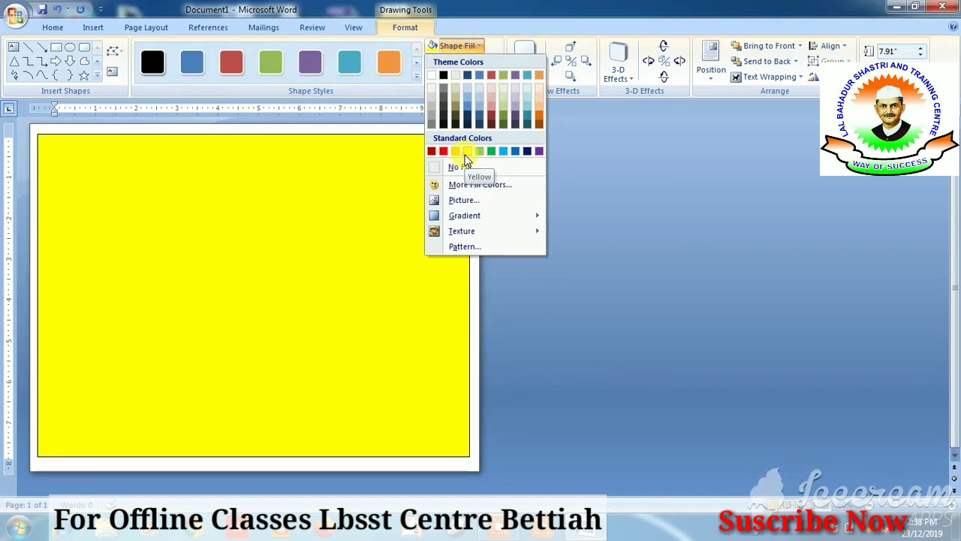
left_click(465, 153)
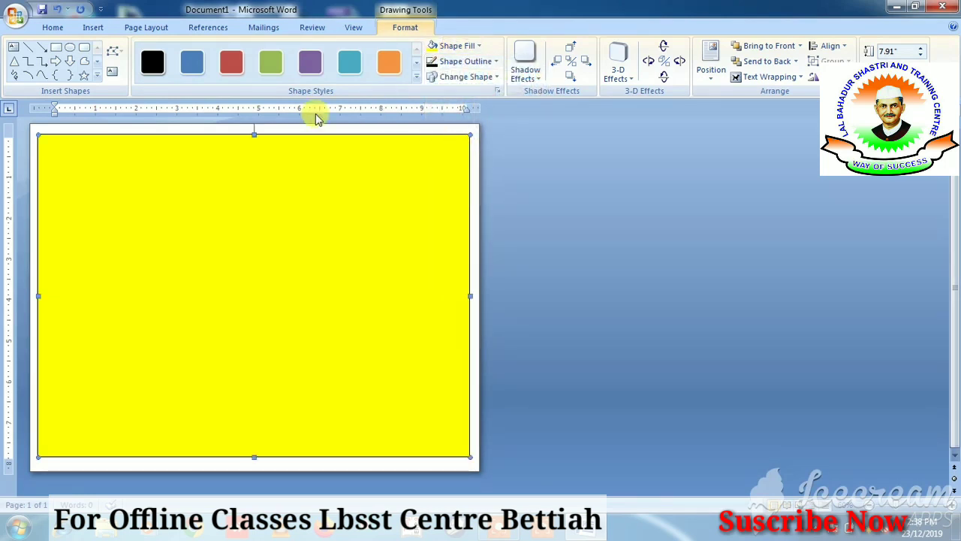
left_click(526, 215)
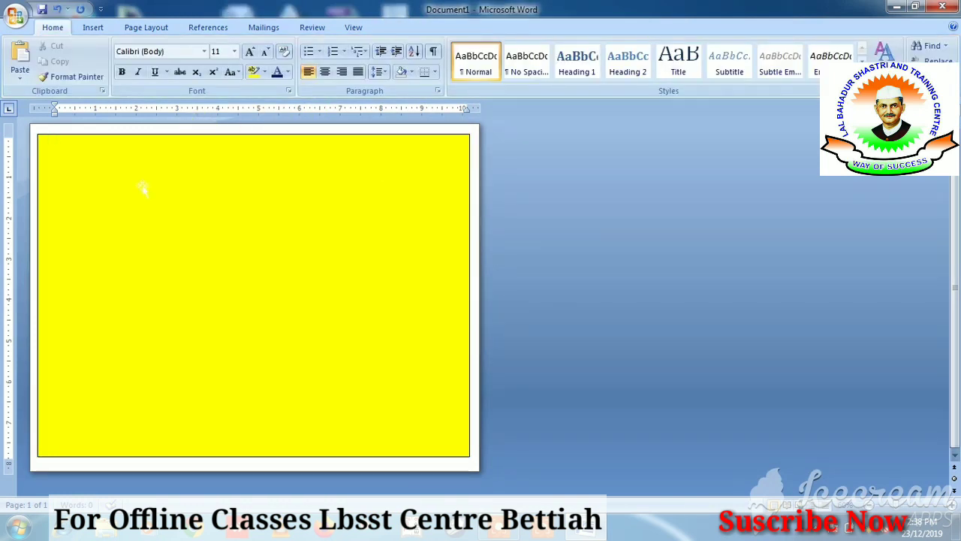
Apply the red poinsettia art design as the page border.
left_click(135, 29)
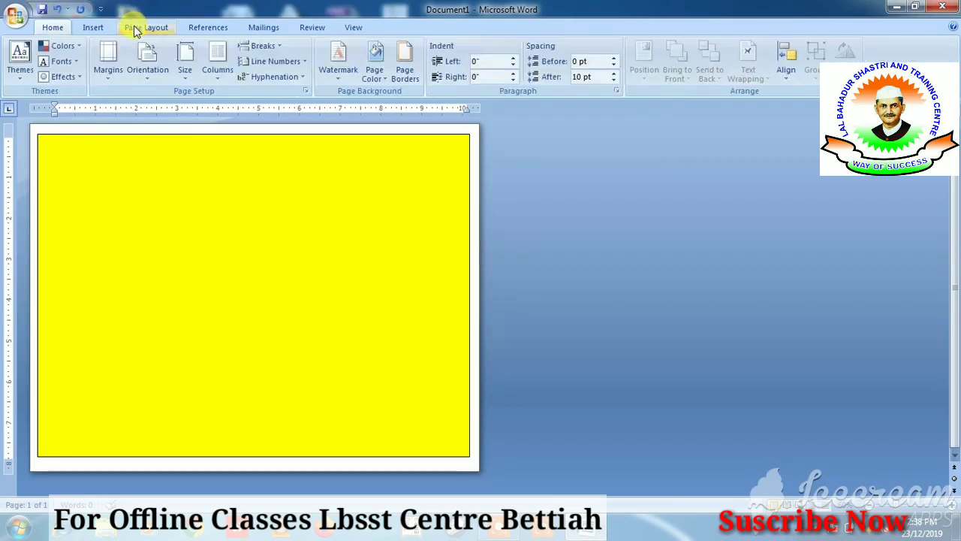
left_click(406, 72)
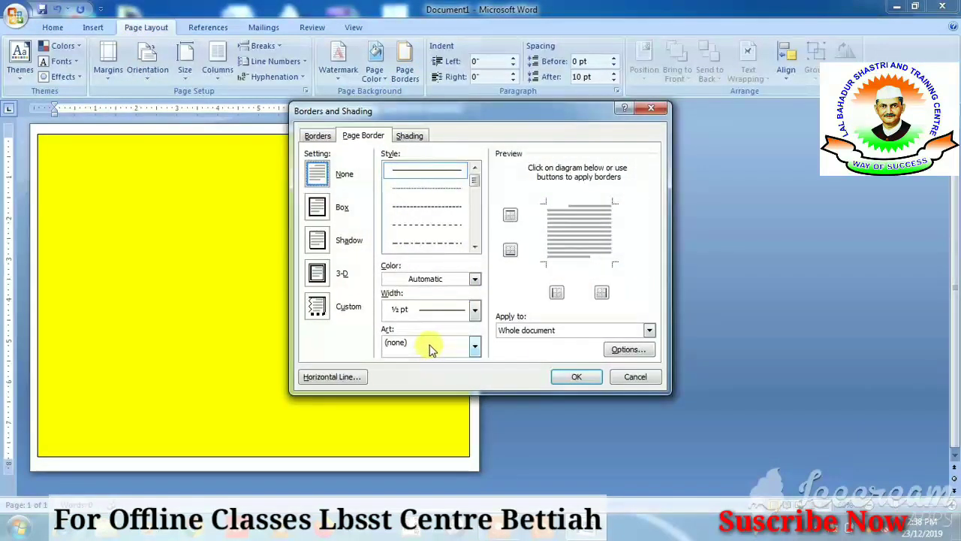
left_click(432, 347)
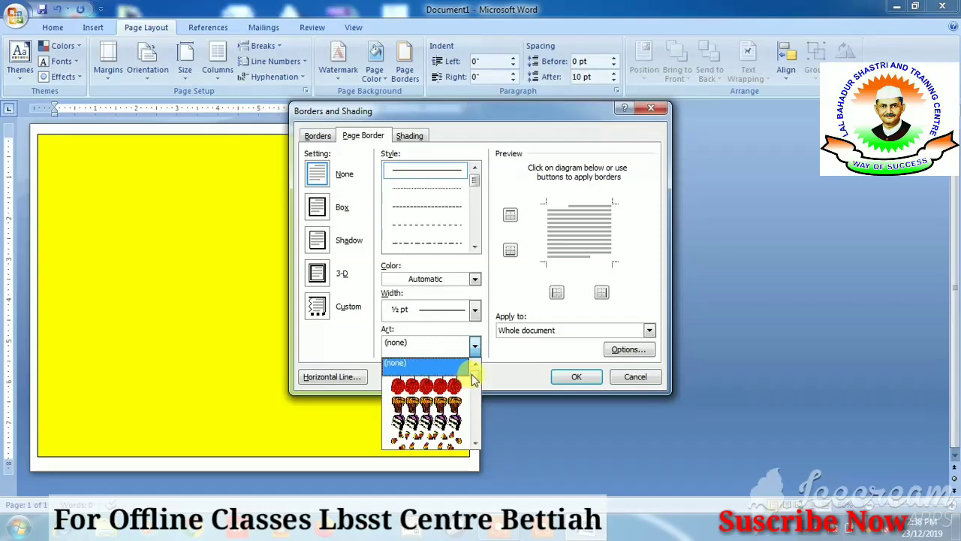
left_click_drag(472, 374, 476, 395)
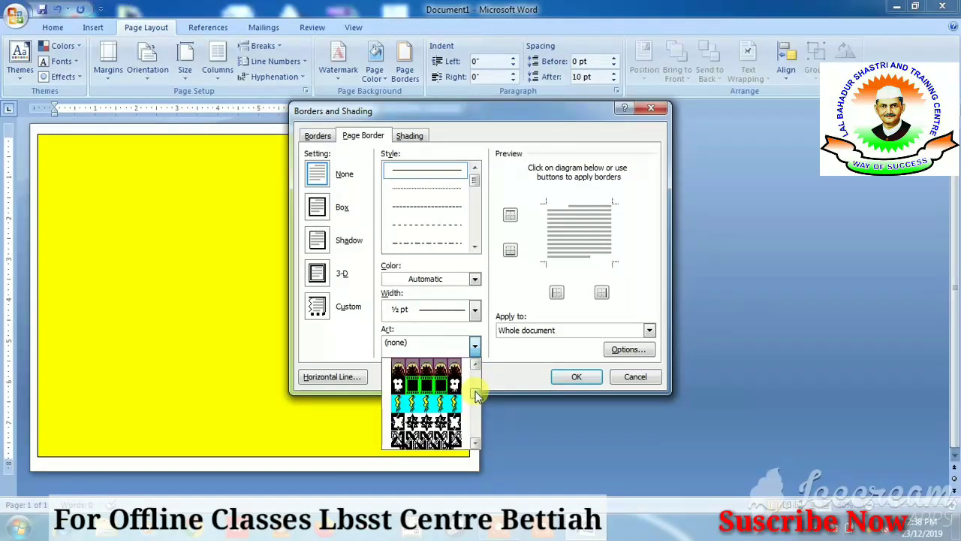
scroll(474, 382, "up", 3)
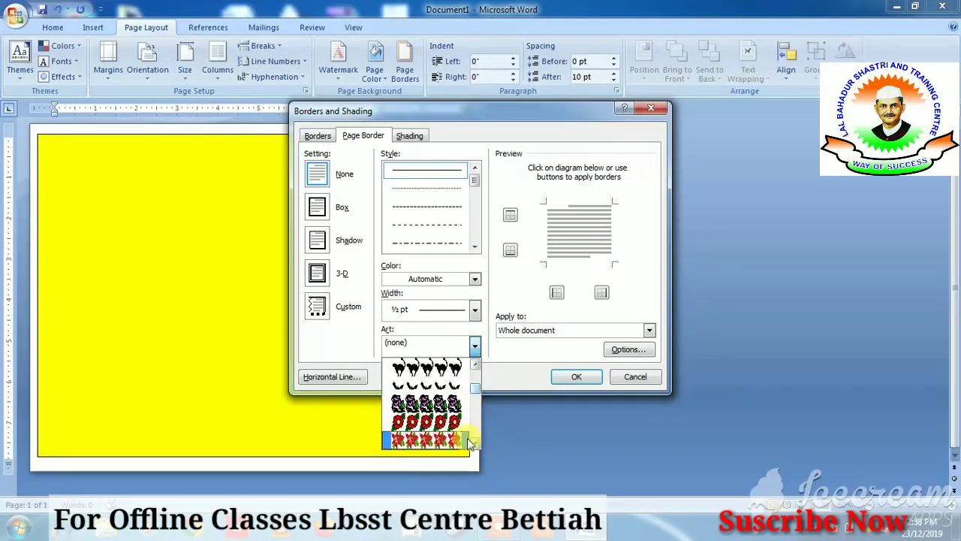
left_click(449, 440)
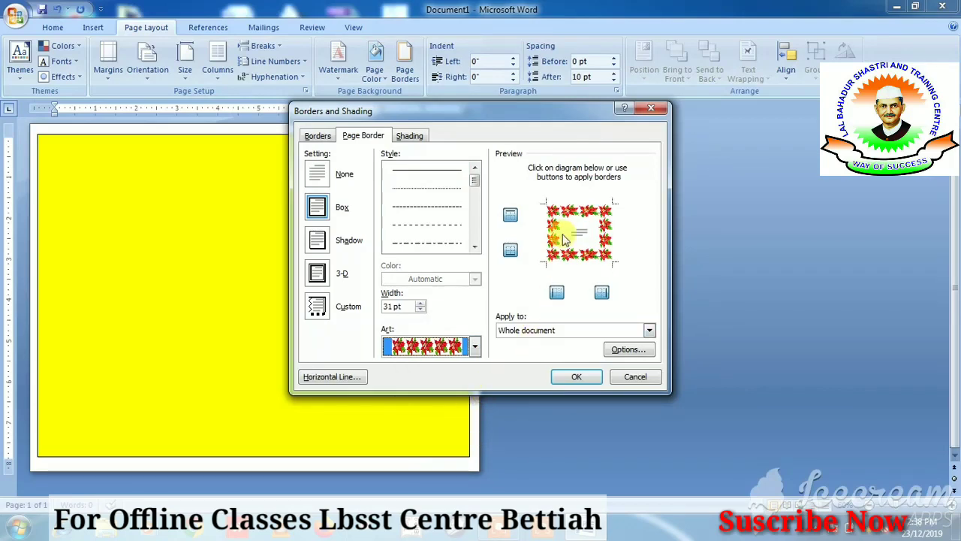
left_click(560, 378)
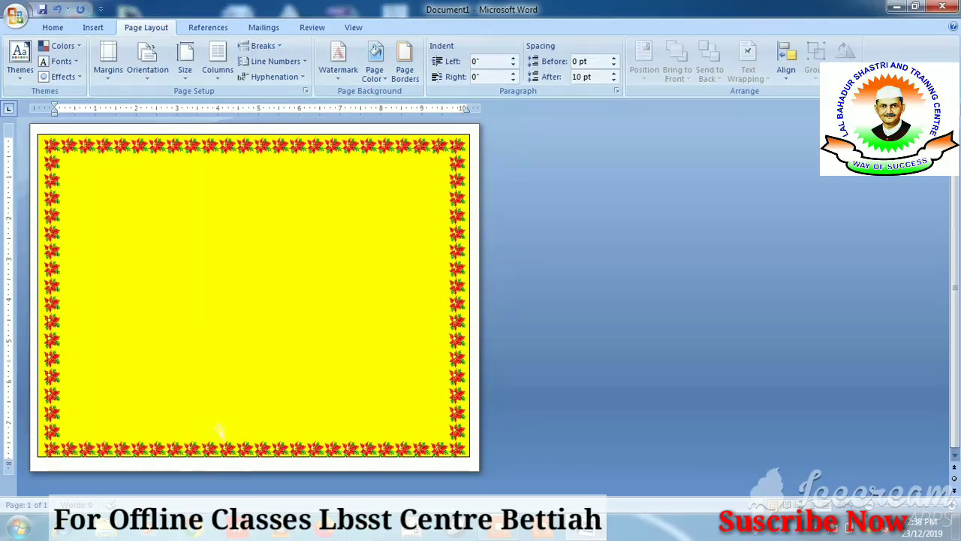
Drag the yellow rectangle into place and nudge it right to align with the flower border.
left_click(194, 281)
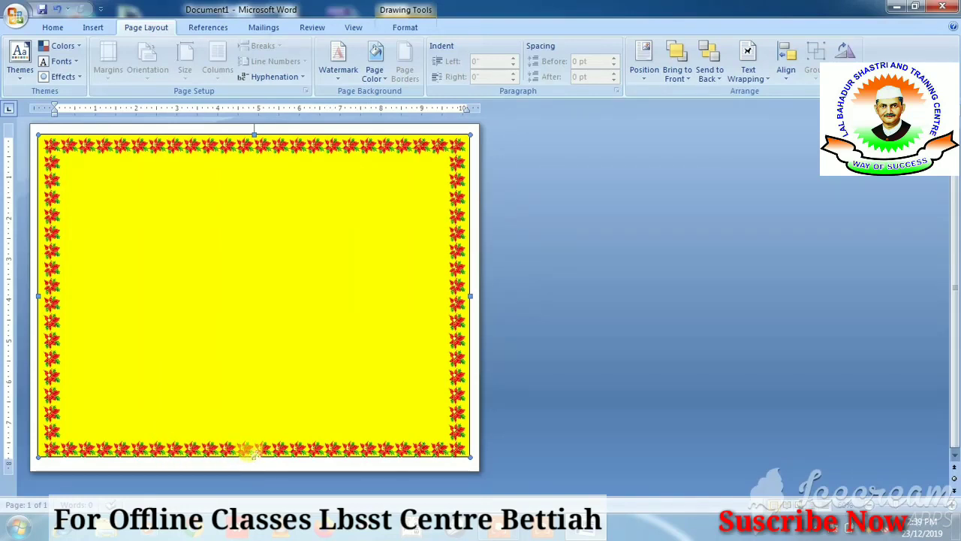
left_click_drag(248, 452, 251, 458)
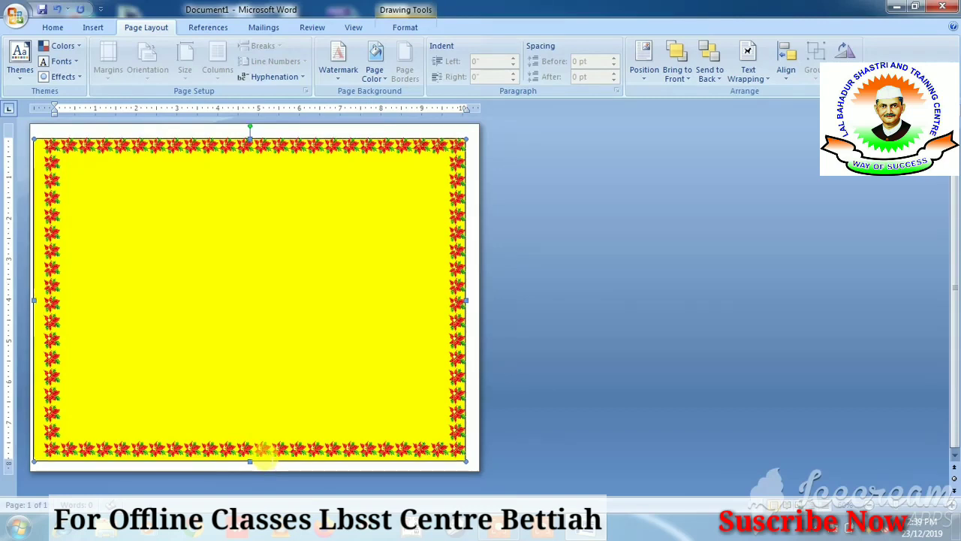
left_click_drag(272, 467, 264, 456)
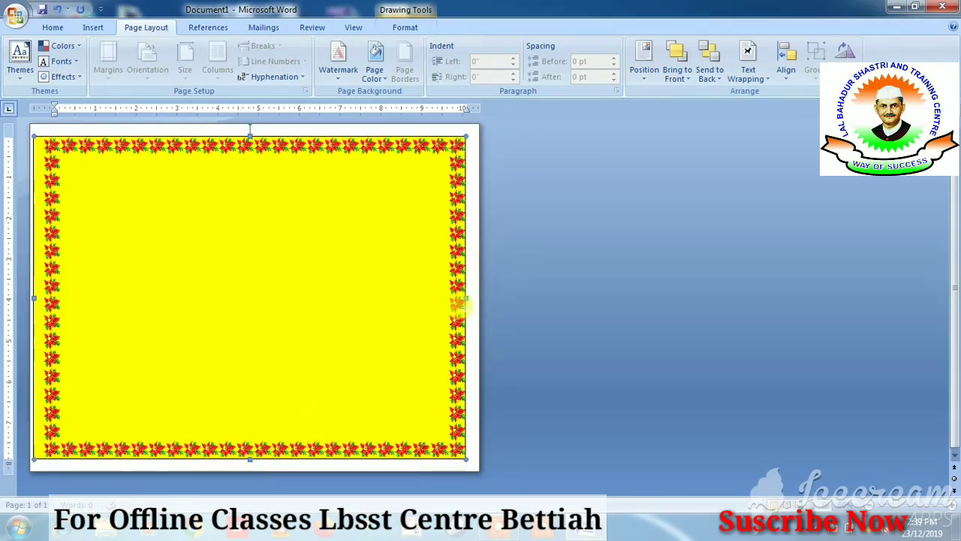
key("Right")
key("Right")
key("Right")
key("Right")
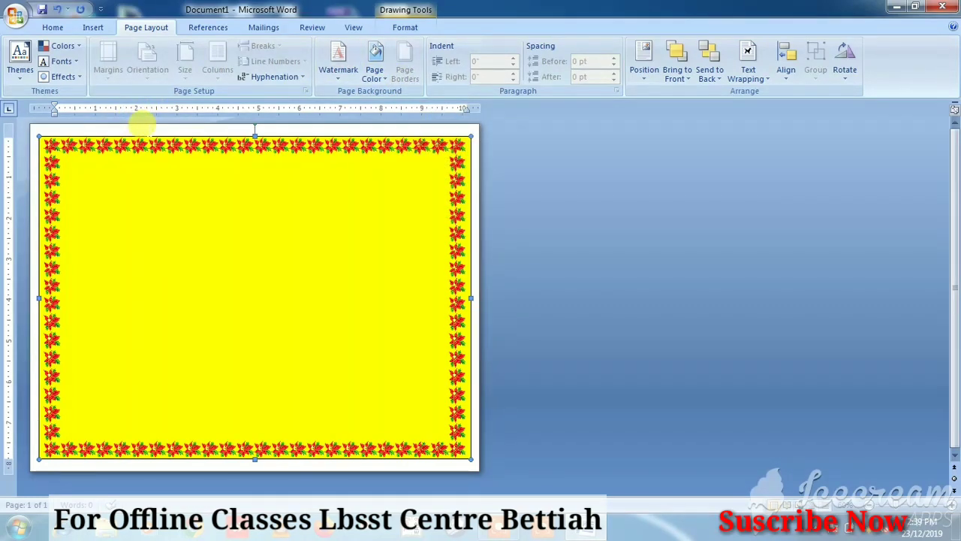
Reduce the poinsettia page border width to 2 pt.
left_click(141, 120)
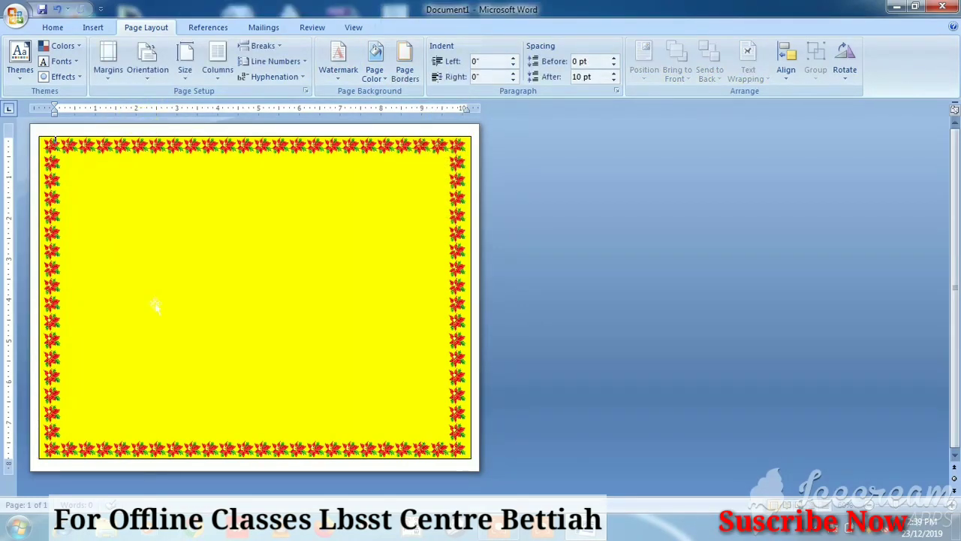
left_click(403, 72)
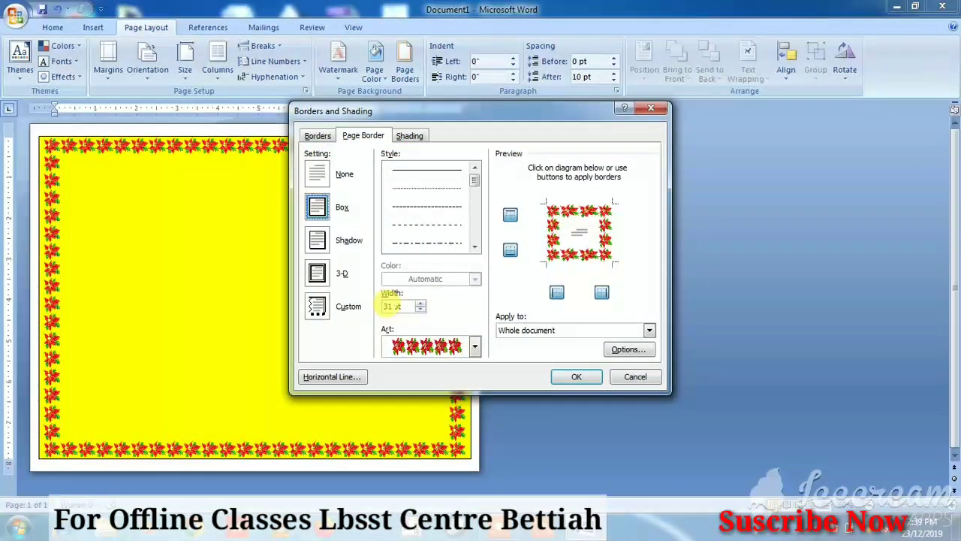
left_click_drag(398, 306, 372, 315)
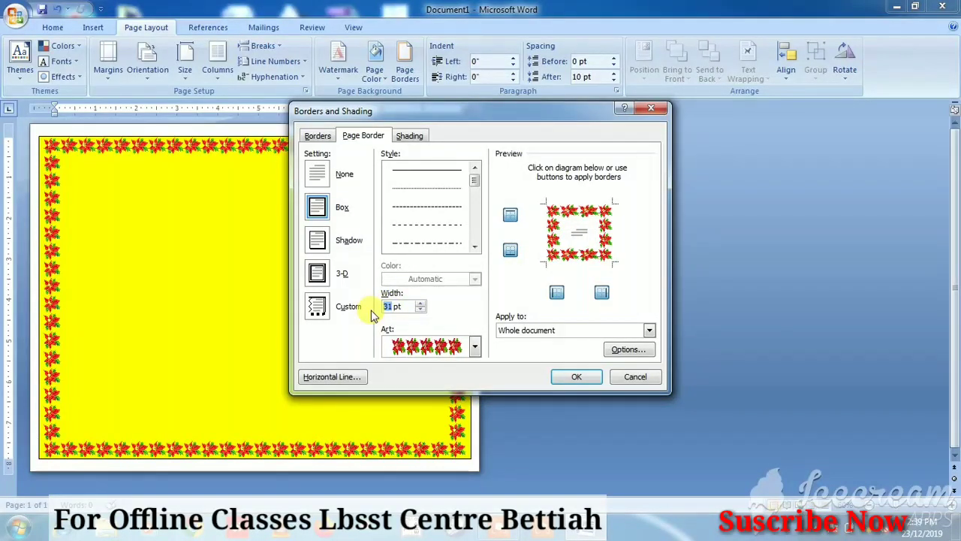
type("20")
key("Return")
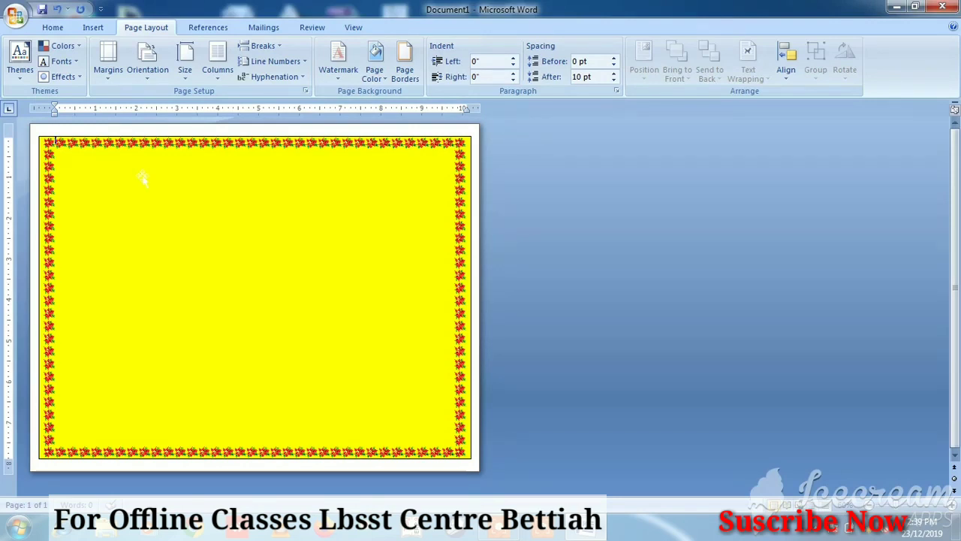
Draw a white 7.24" by 9.78" rounded rectangle, stretching its sides out to the border.
left_click(91, 27)
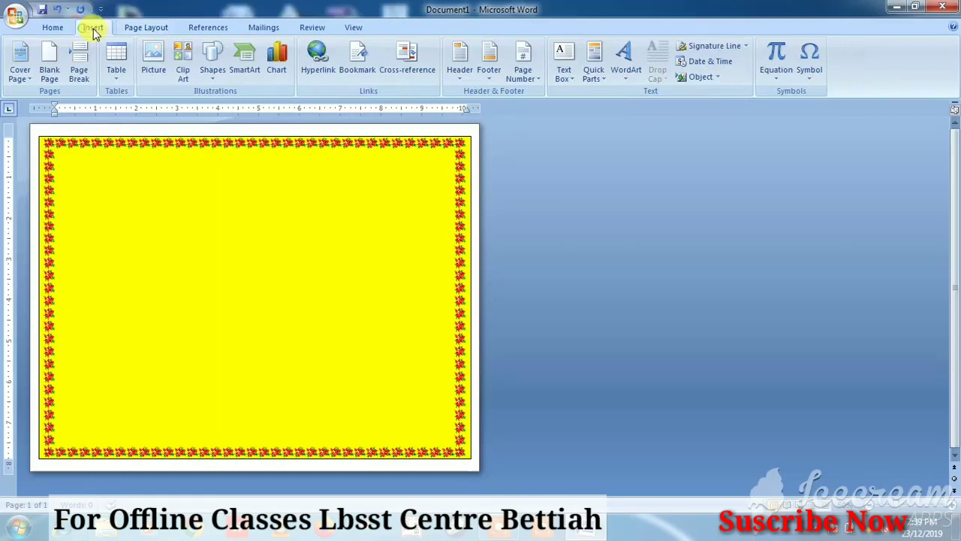
left_click(212, 68)
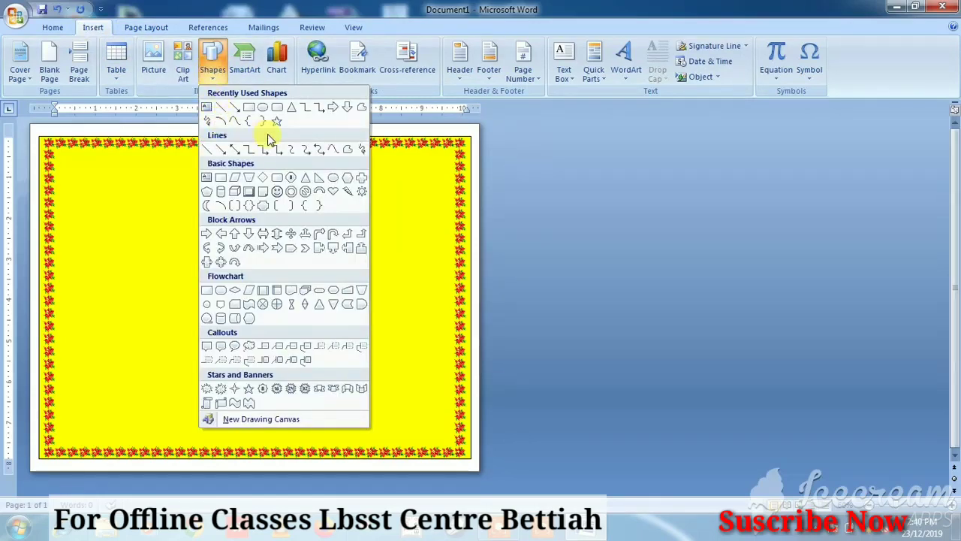
left_click(277, 106)
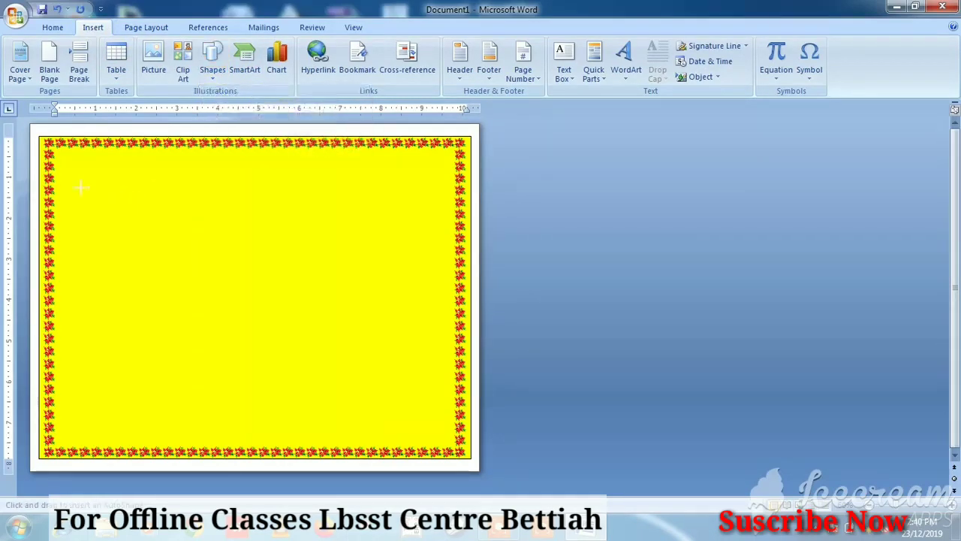
left_click_drag(60, 151, 224, 324)
left_click_drag(350, 406, 448, 443)
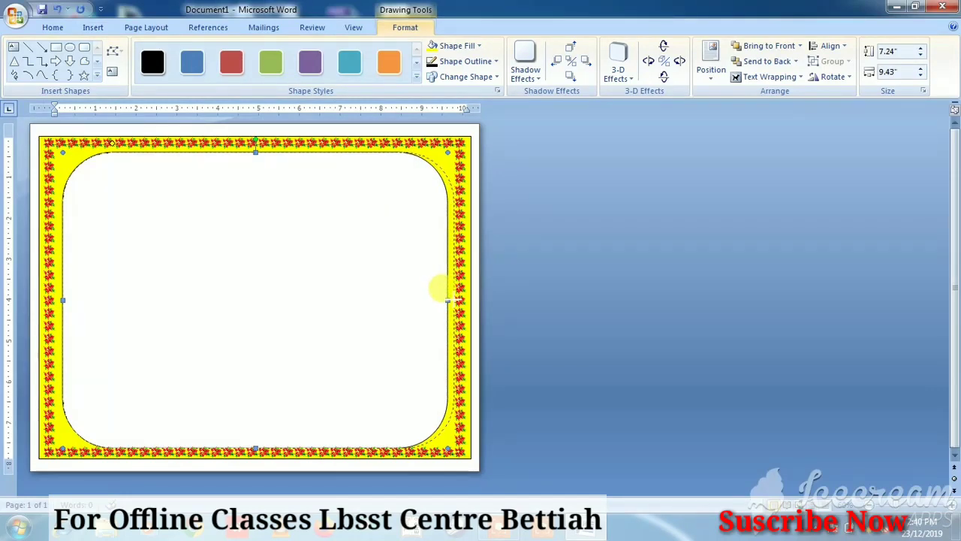
left_click_drag(447, 299, 454, 299)
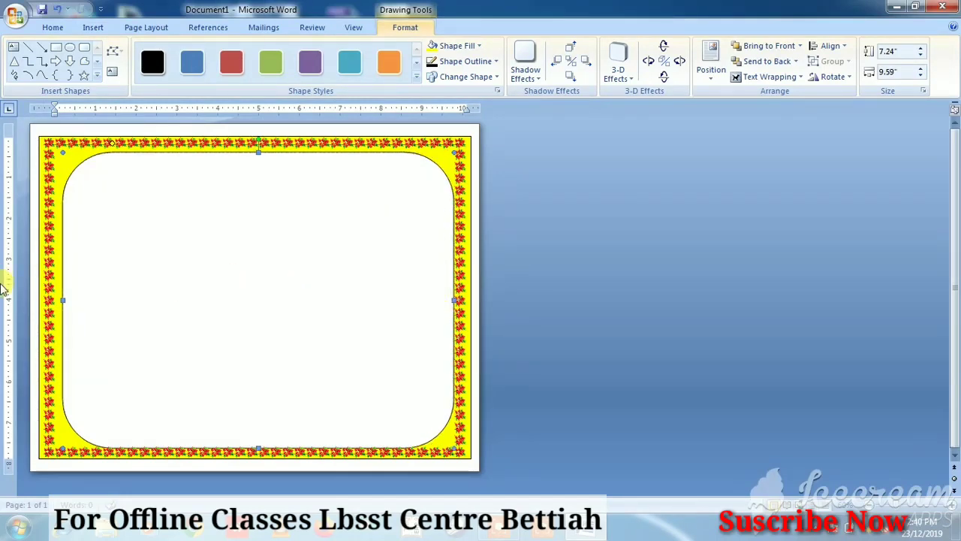
left_click_drag(62, 300, 51, 299)
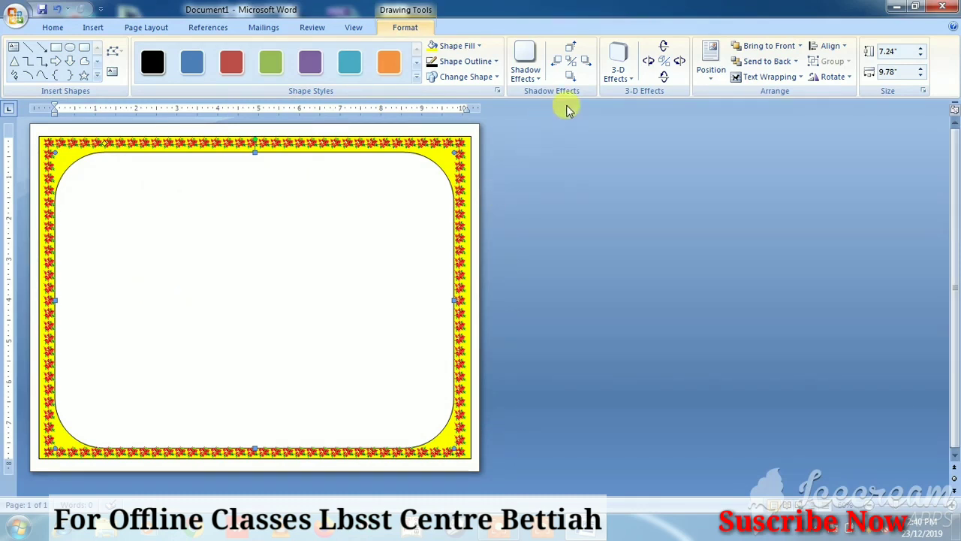
Set the rounded rectangle to In Front of Text and drag its corner handle to flatten the rounding.
left_click(758, 76)
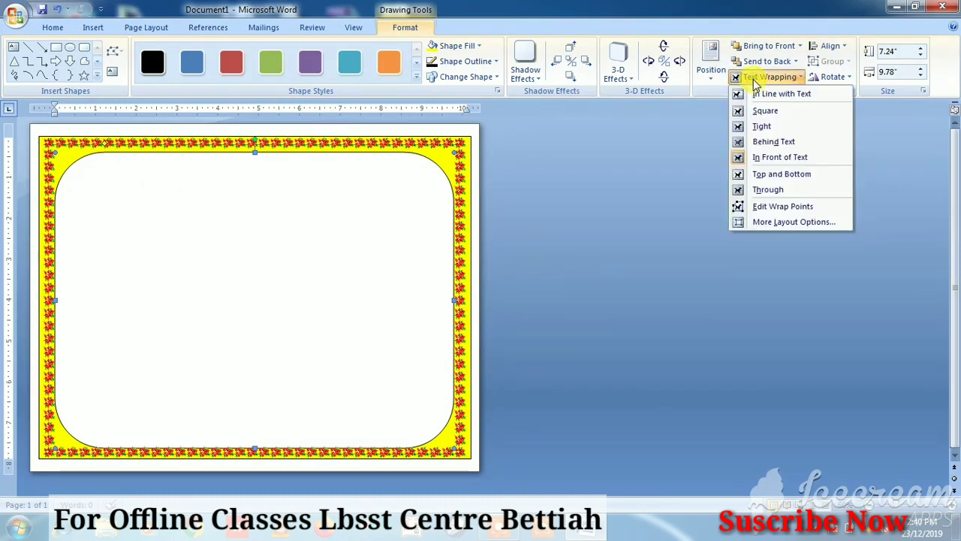
left_click(789, 159)
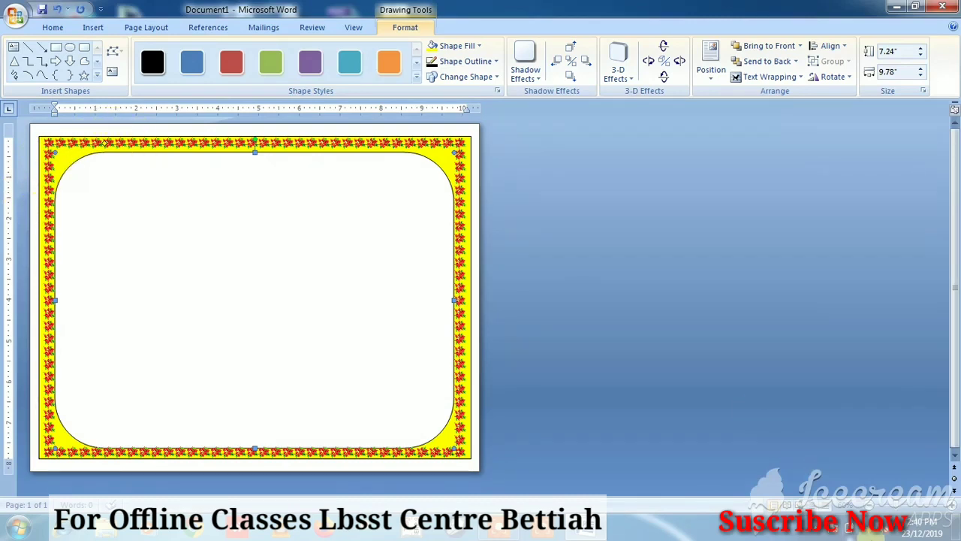
left_click(920, 511)
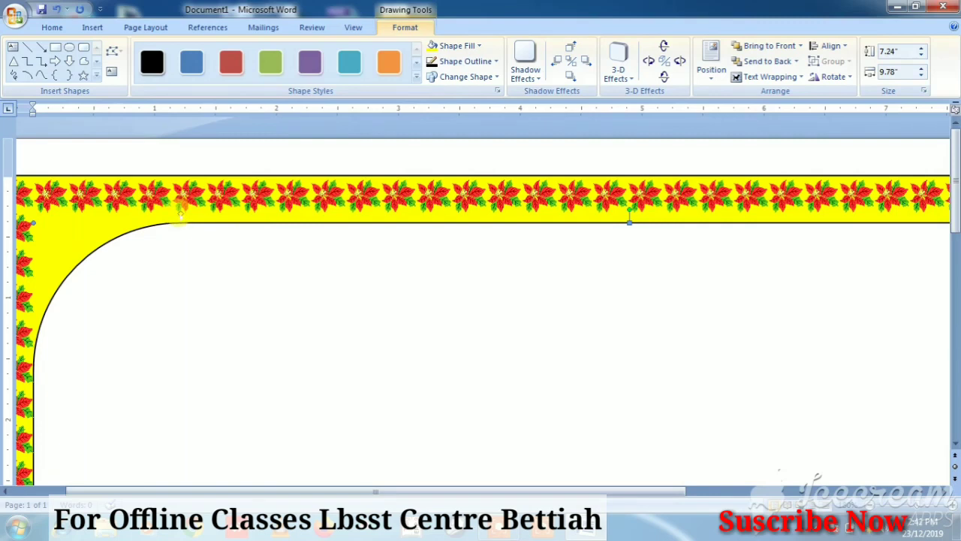
left_click_drag(153, 203, 77, 148)
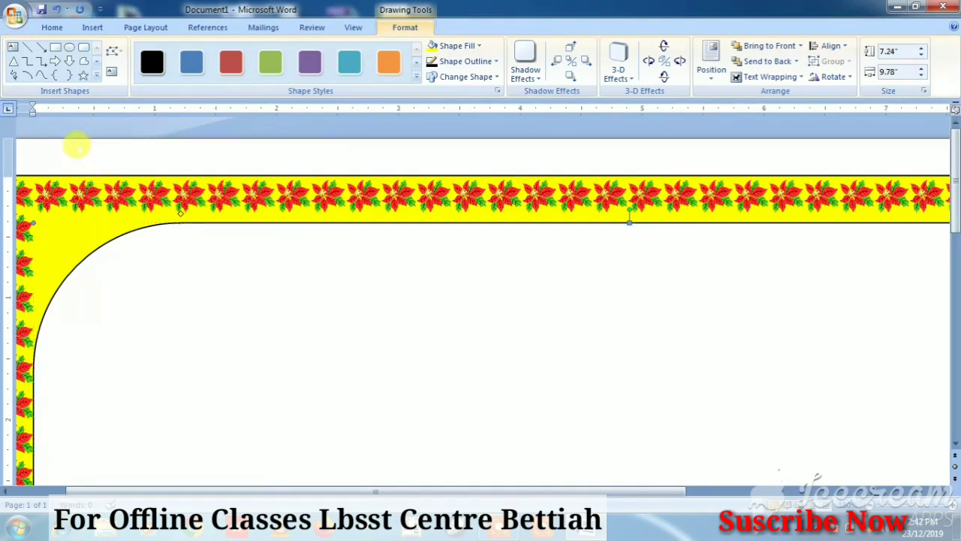
left_click_drag(77, 148, 81, 129)
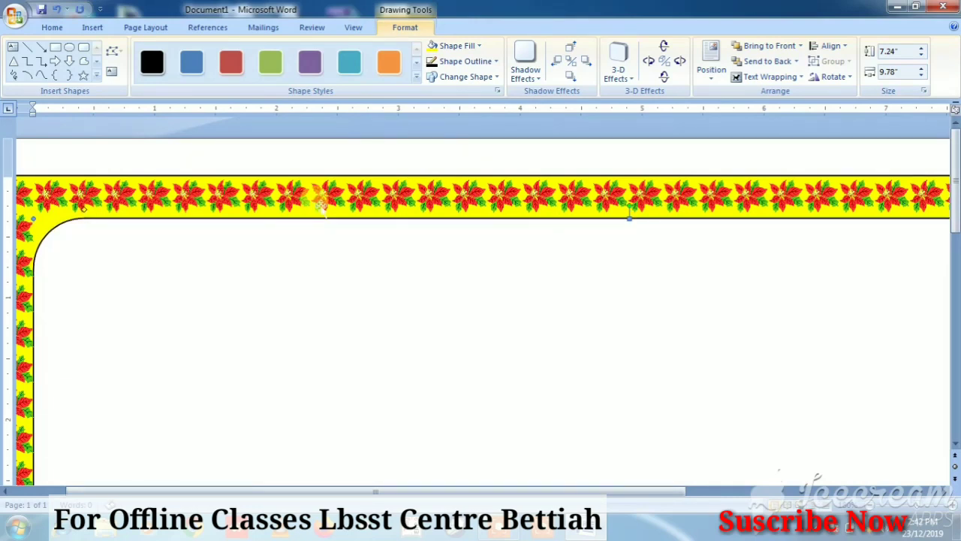
left_click_drag(322, 206, 323, 207)
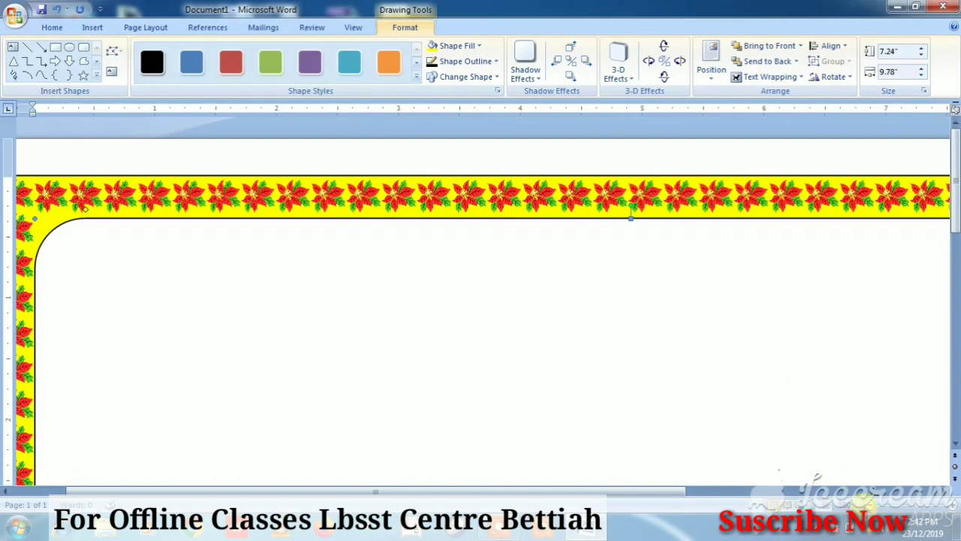
Zoom back out to view the whole page.
left_click(862, 503)
left_click(862, 503)
left_click(862, 504)
left_click(862, 504)
left_click(862, 503)
left_click(862, 503)
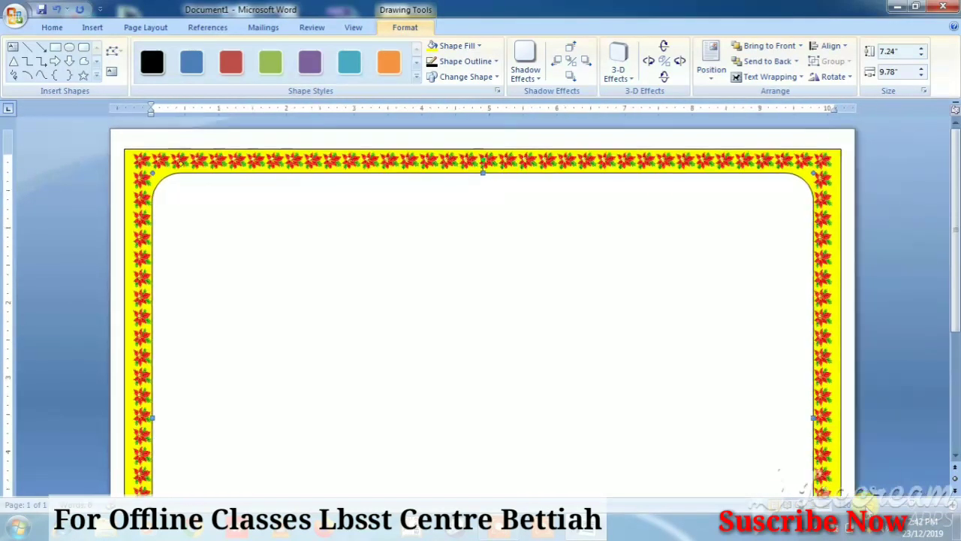
left_click(863, 503)
left_click(862, 503)
left_click(863, 503)
left_click(862, 503)
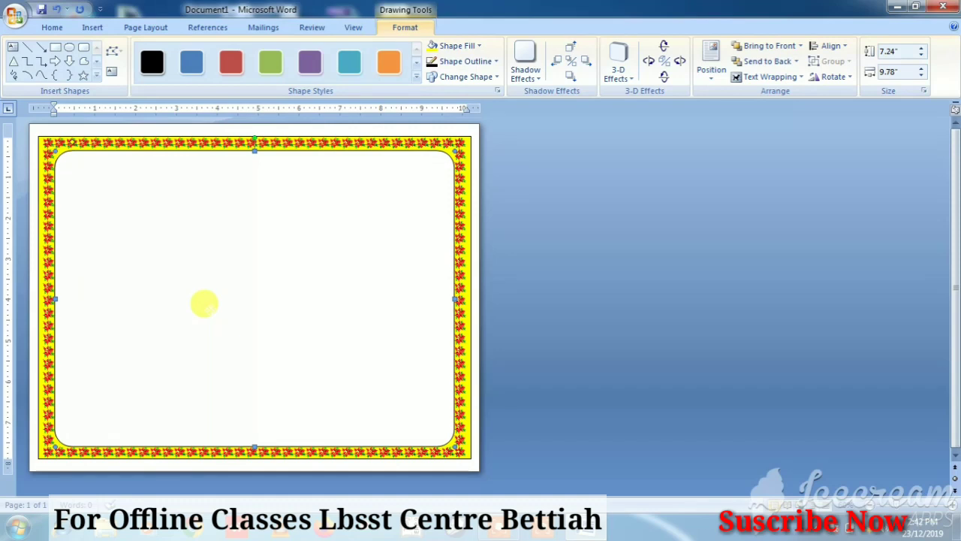
Fill the panel light green, then with a brighter custom green from the spectrum.
left_click(479, 45)
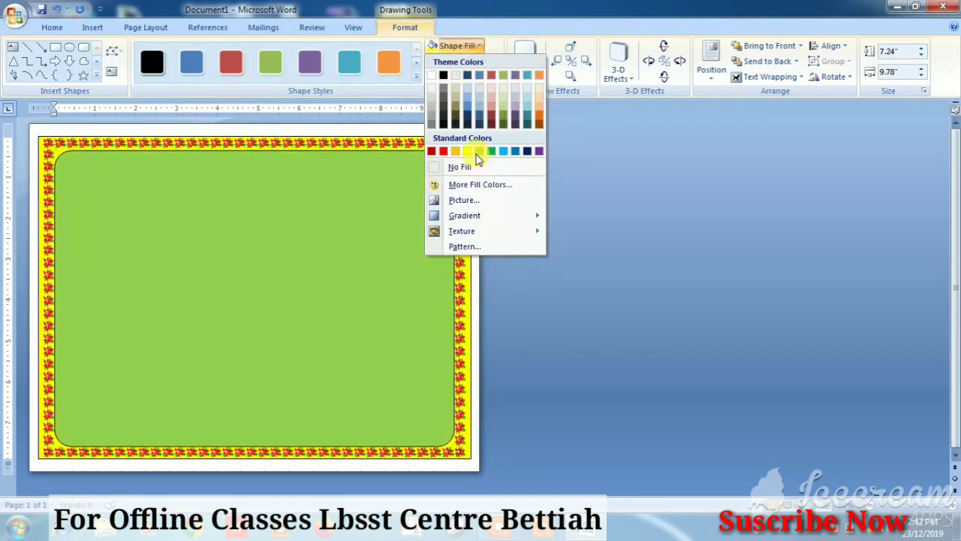
left_click(479, 152)
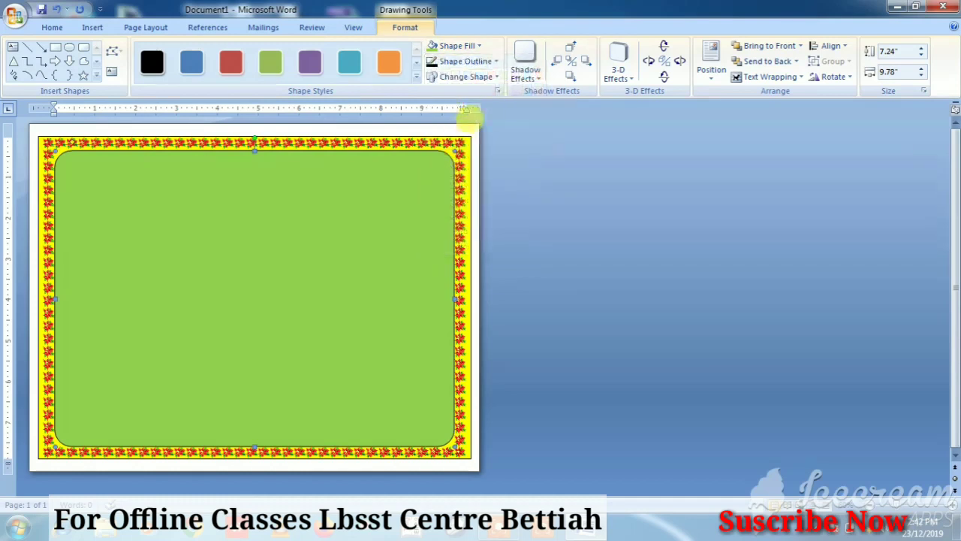
left_click(478, 46)
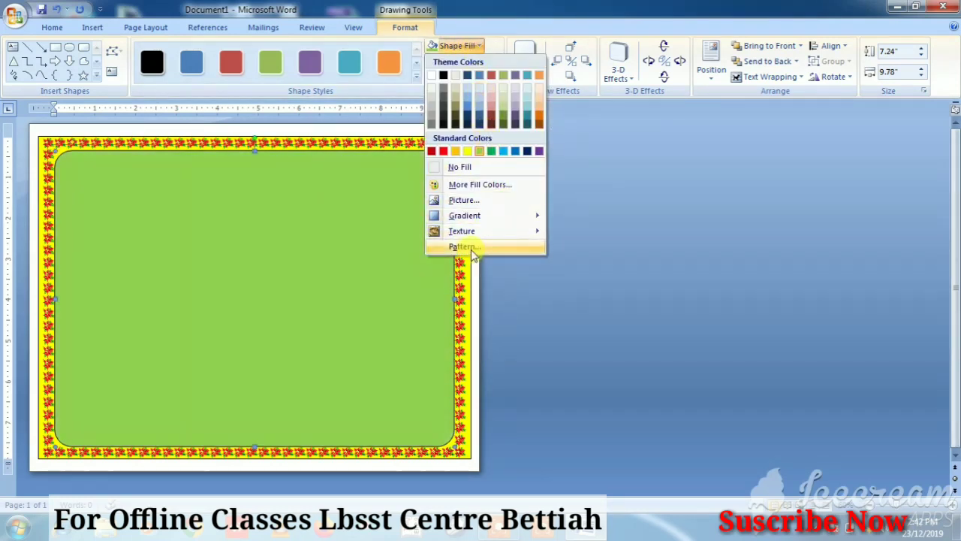
left_click(479, 185)
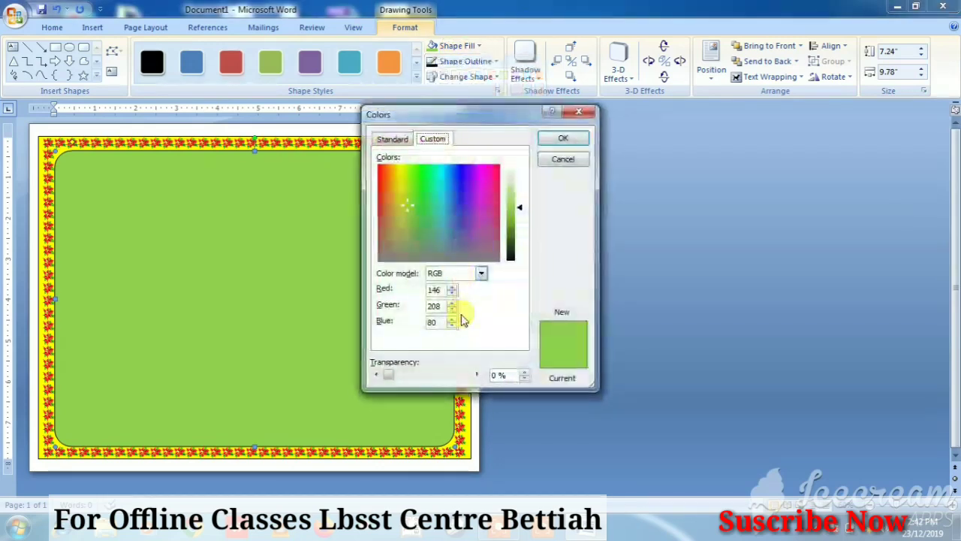
left_click(458, 208)
left_click(411, 182)
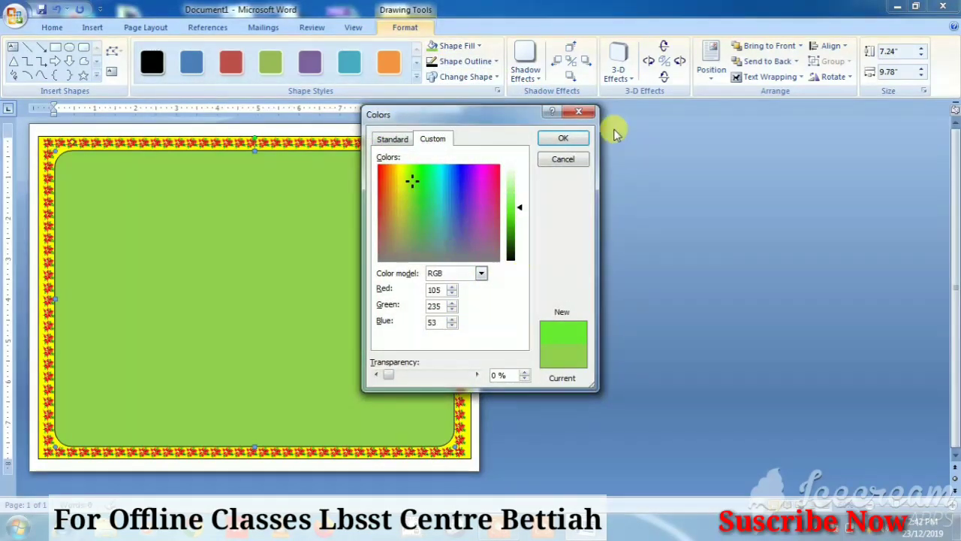
left_click(564, 139)
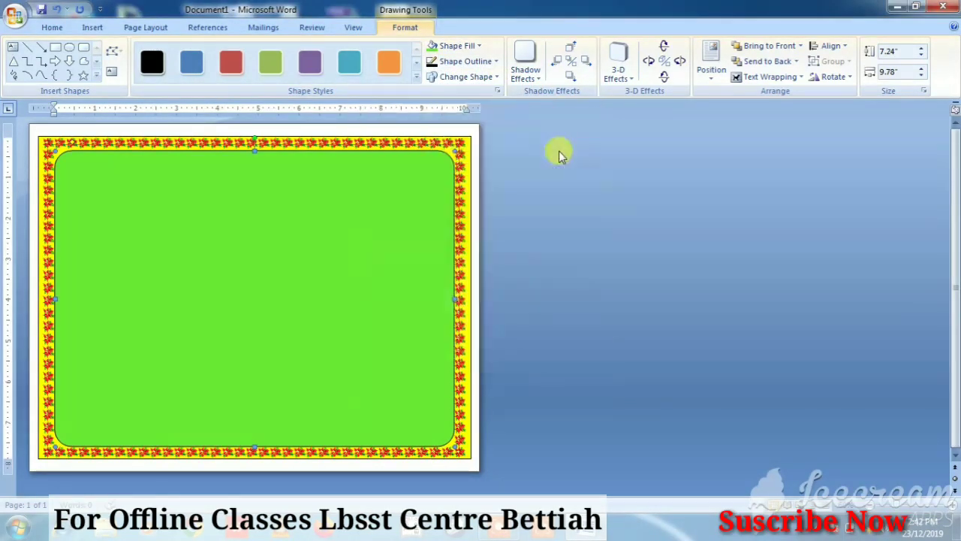
Give the panel a diagonal stripe pattern fill.
left_click(468, 48)
mouse_move(461, 256)
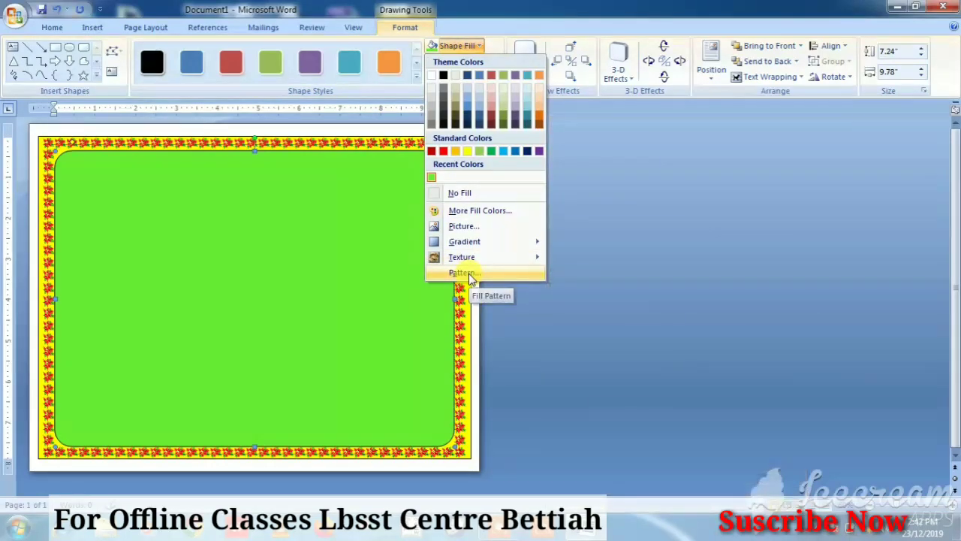
left_click(470, 273)
left_click(459, 205)
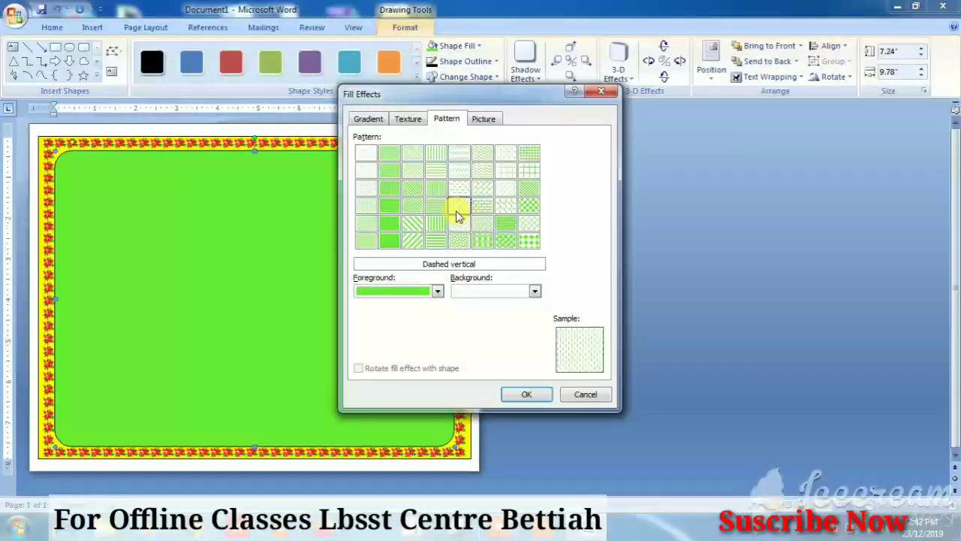
left_click(415, 217)
left_click(530, 394)
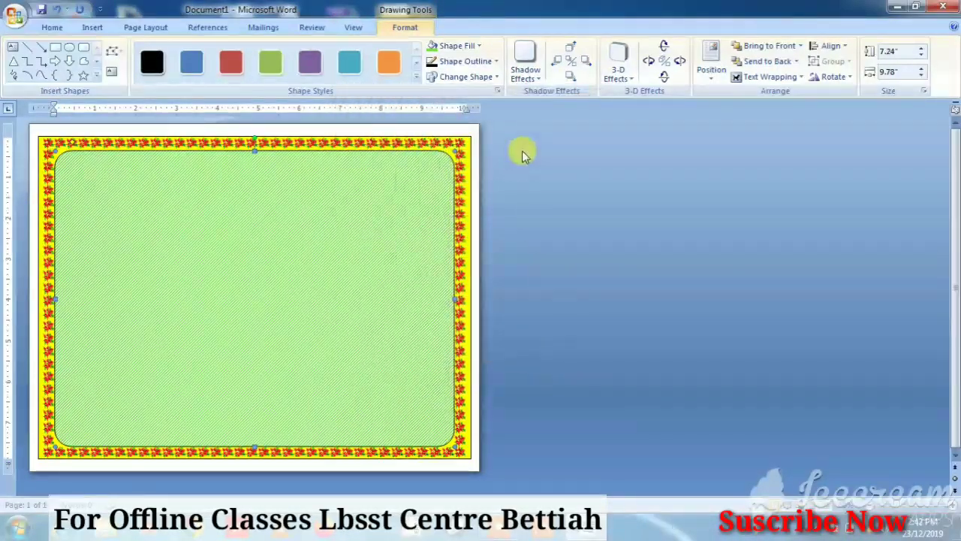
Replace the pattern with the Paper bag texture fill.
left_click(474, 46)
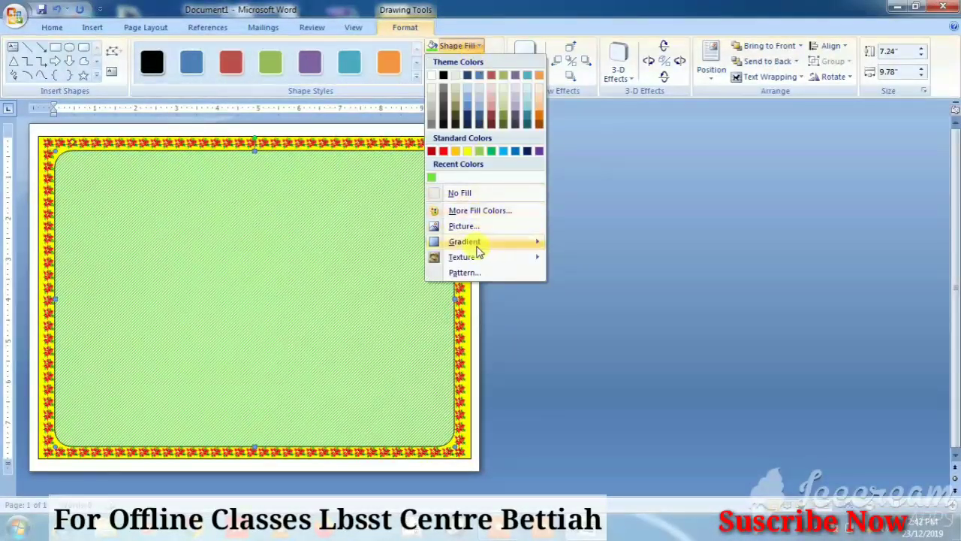
left_click(465, 272)
left_click(419, 169)
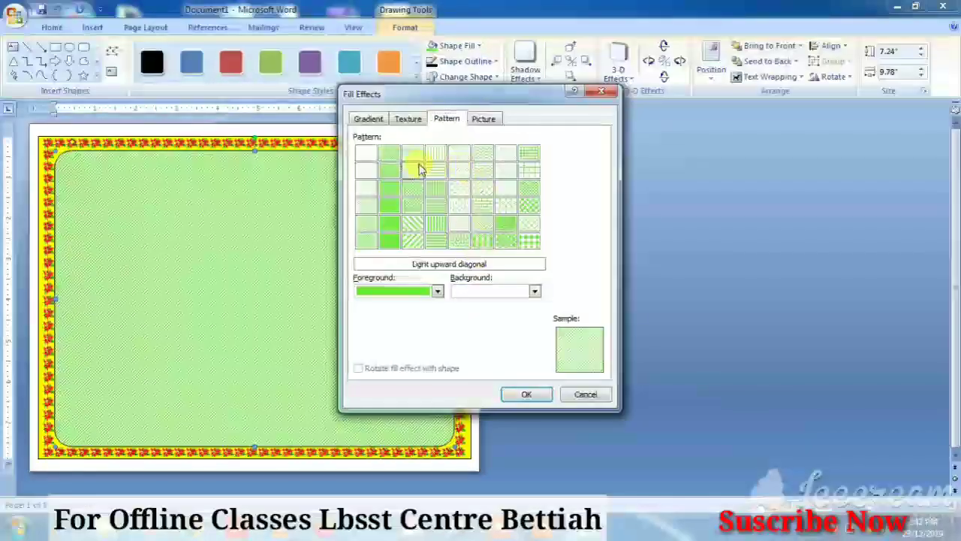
left_click(408, 118)
left_click(421, 208)
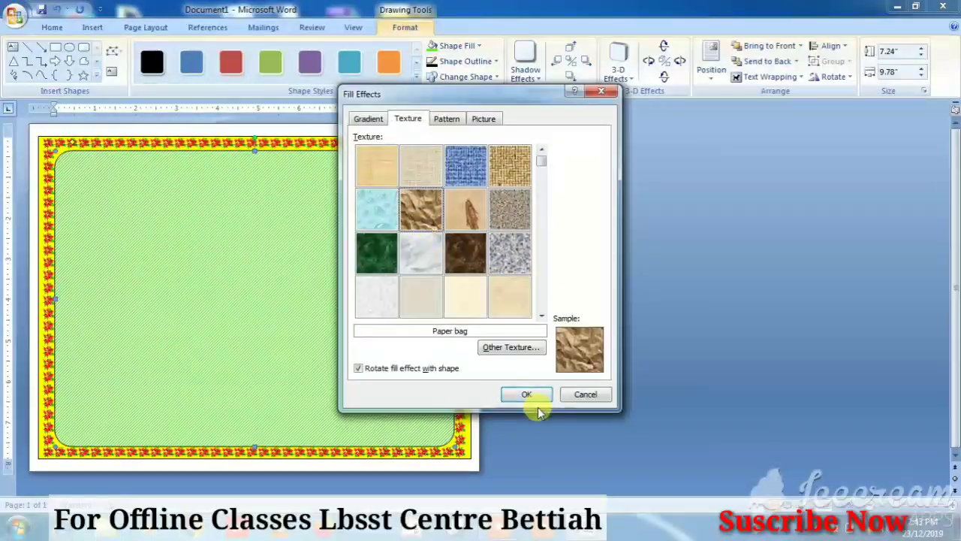
left_click(536, 394)
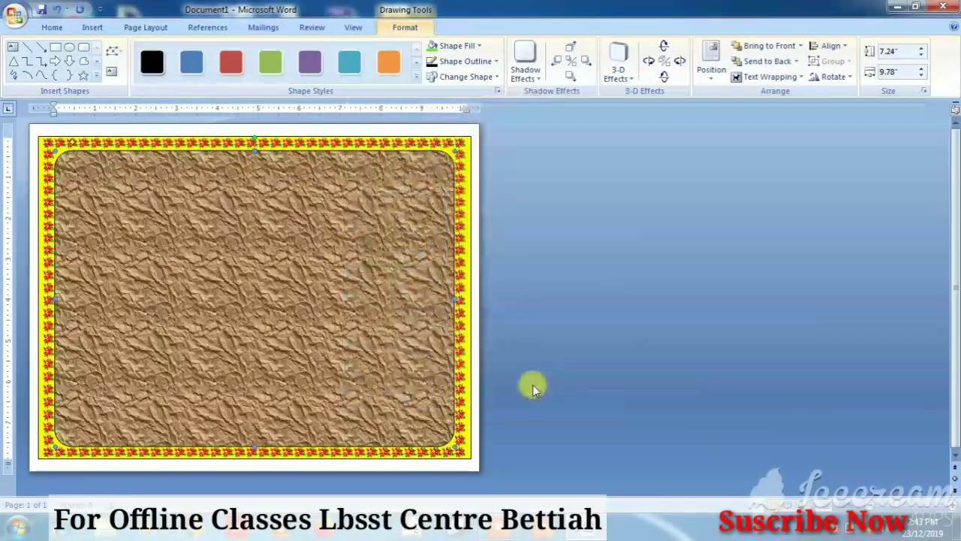
left_click(482, 52)
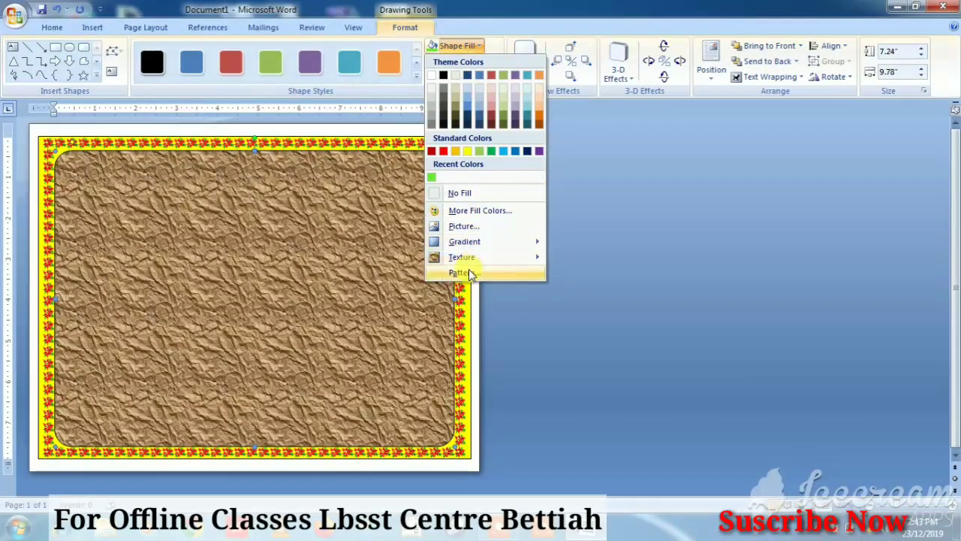
left_click(471, 275)
Apply a Two colors horizontal gradient to the panel, orange-gold at the top and red at the bottom.
left_click(370, 121)
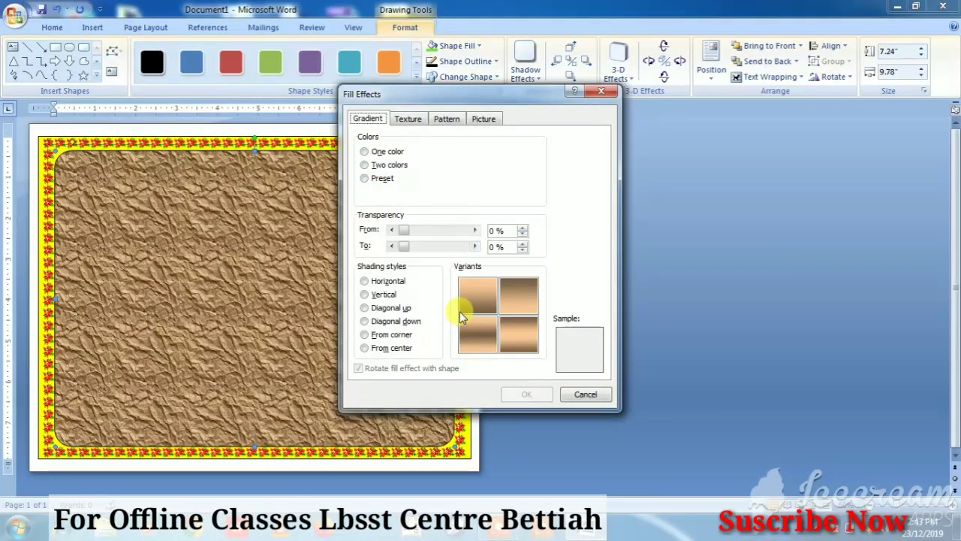
left_click(377, 154)
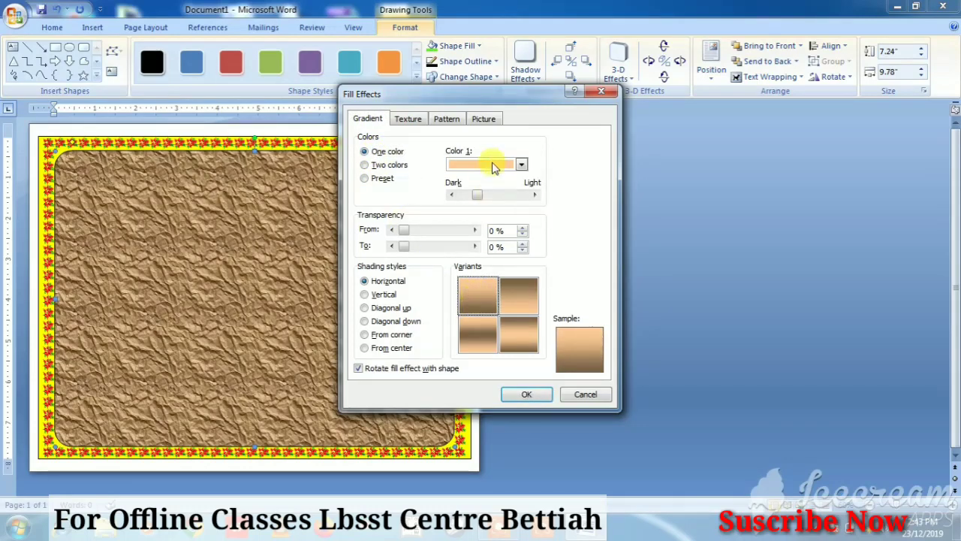
left_click(369, 166)
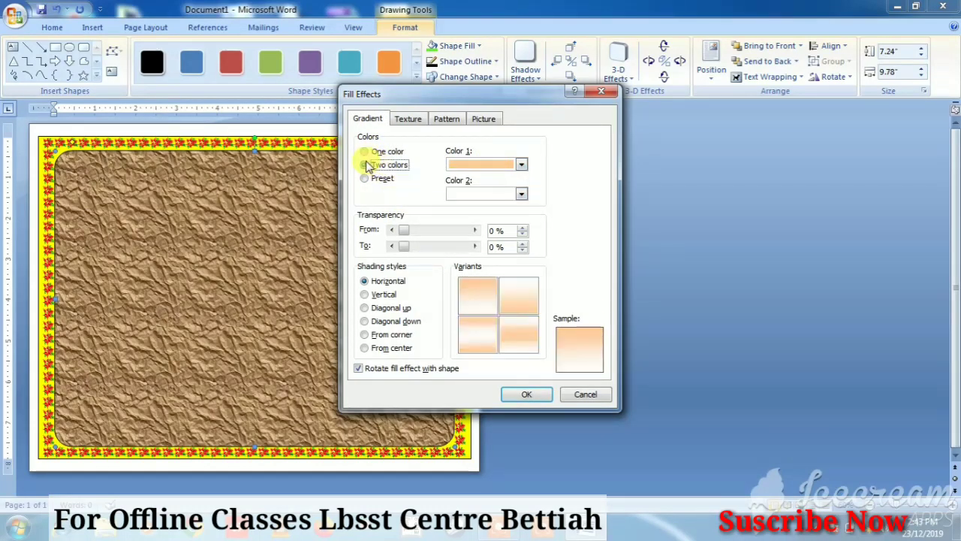
left_click(522, 164)
left_click(481, 270)
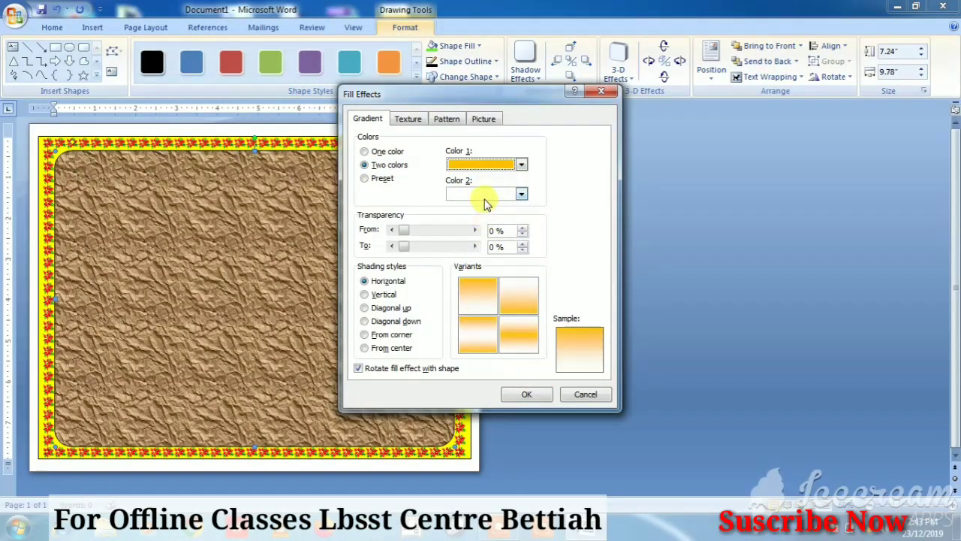
left_click(483, 194)
left_click(465, 298)
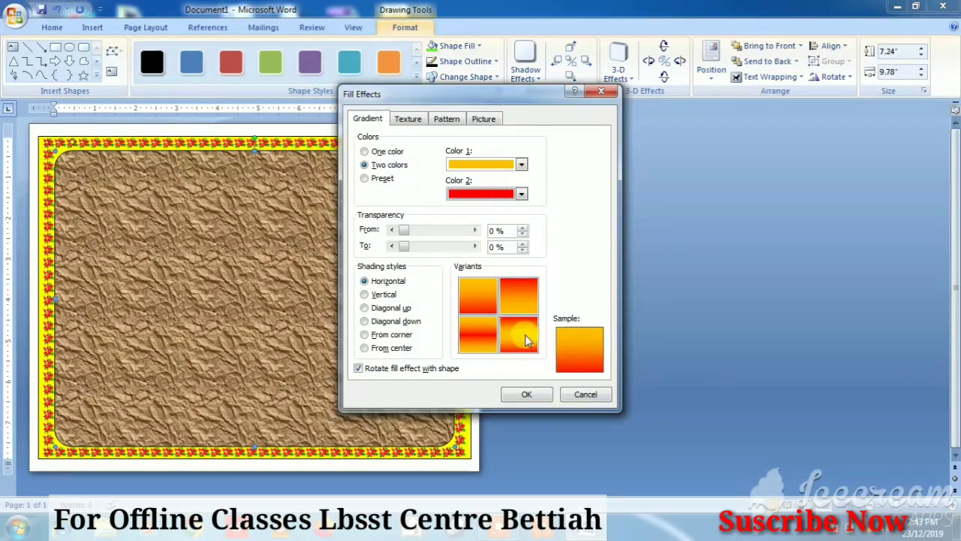
left_click(522, 332)
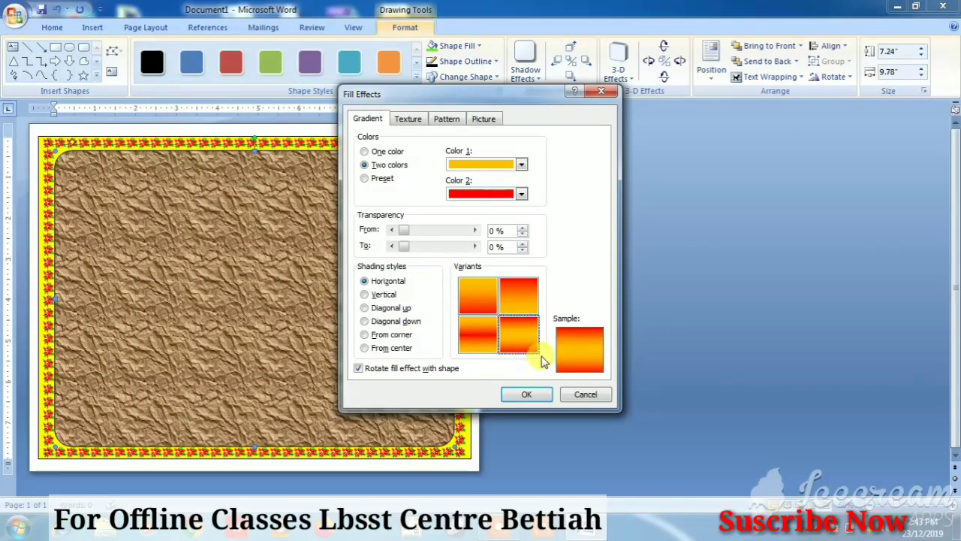
left_click(479, 297)
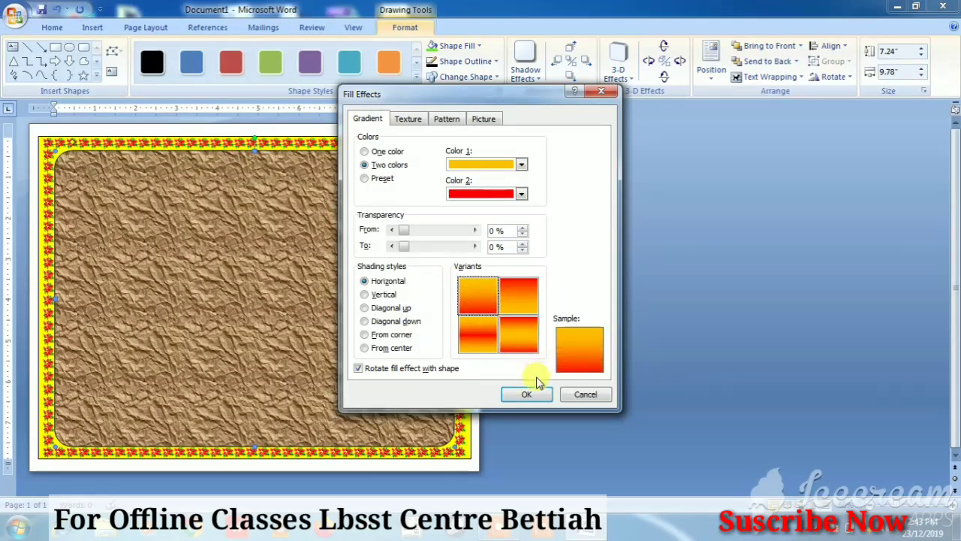
left_click(526, 395)
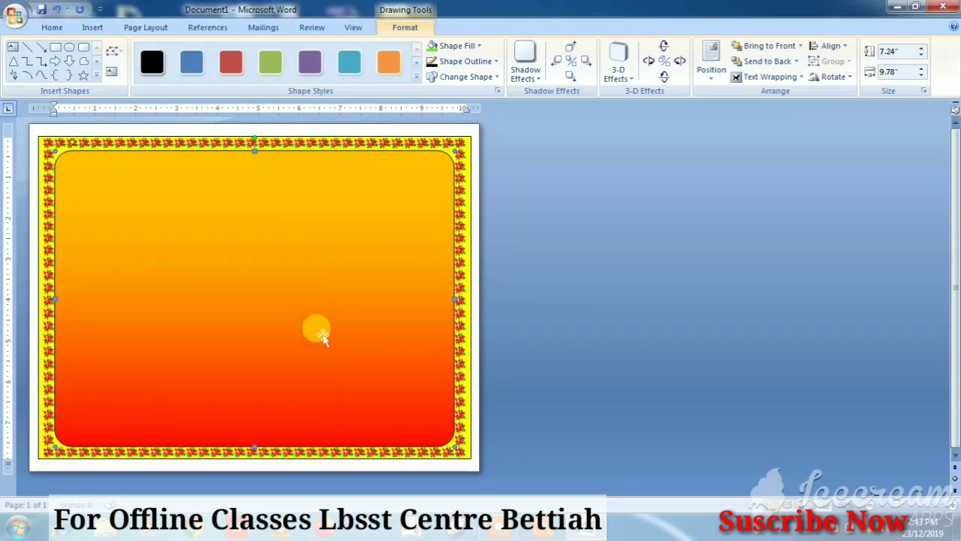
Add text to the gradient panel and start typing 'LAL BAHADUR SHASTRI SKILL TRAINING CENTRE'.
right_click(105, 216)
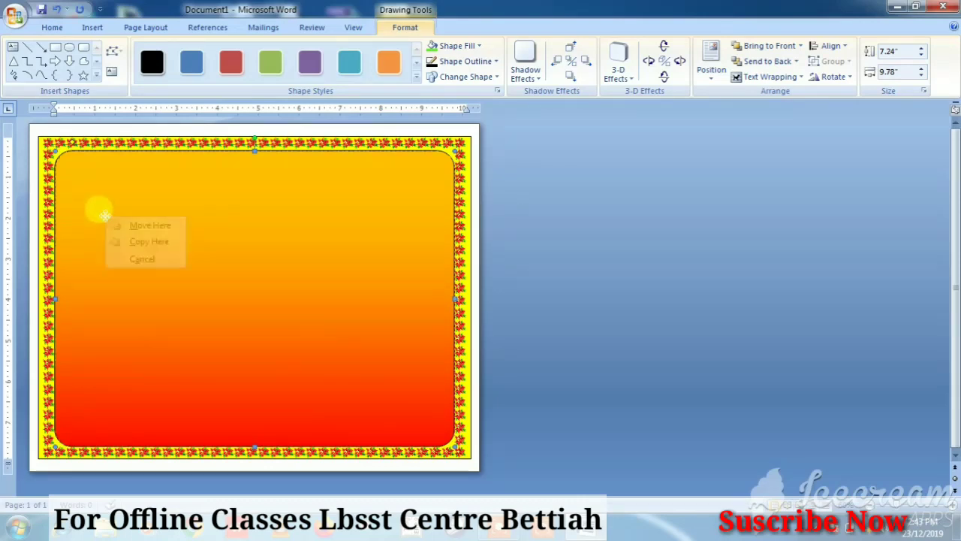
right_click(302, 270)
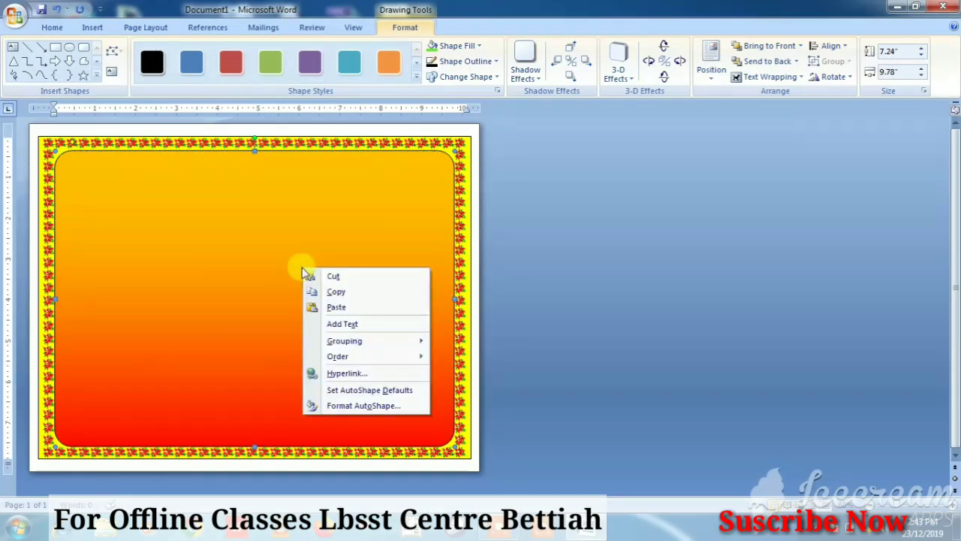
left_click(336, 325)
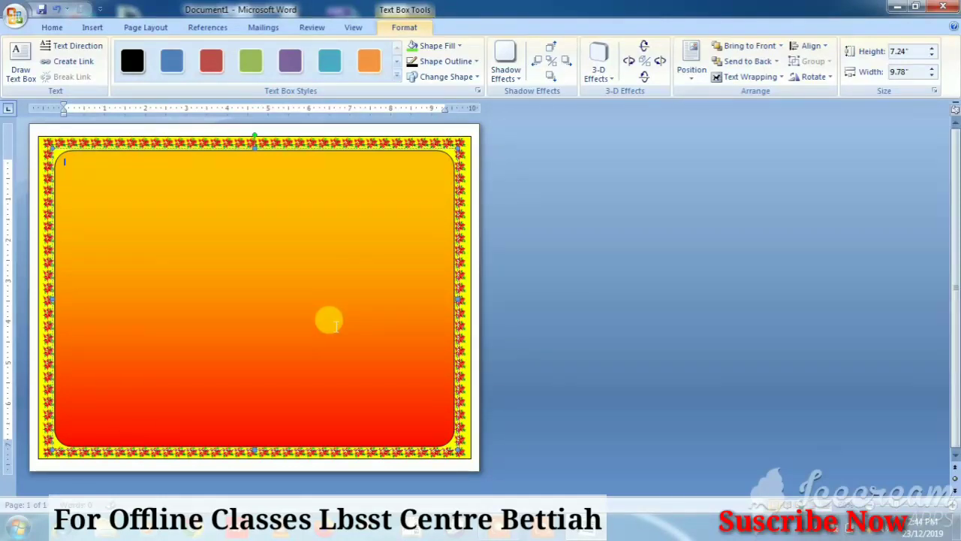
type("LA")
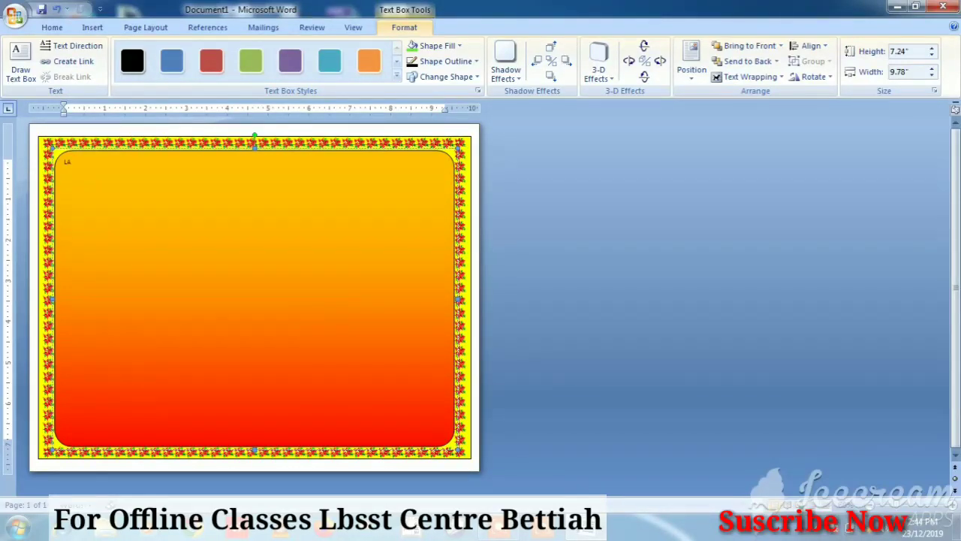
type("L BAHADUR SHASTRI SKILL TRAINING CENTRE")
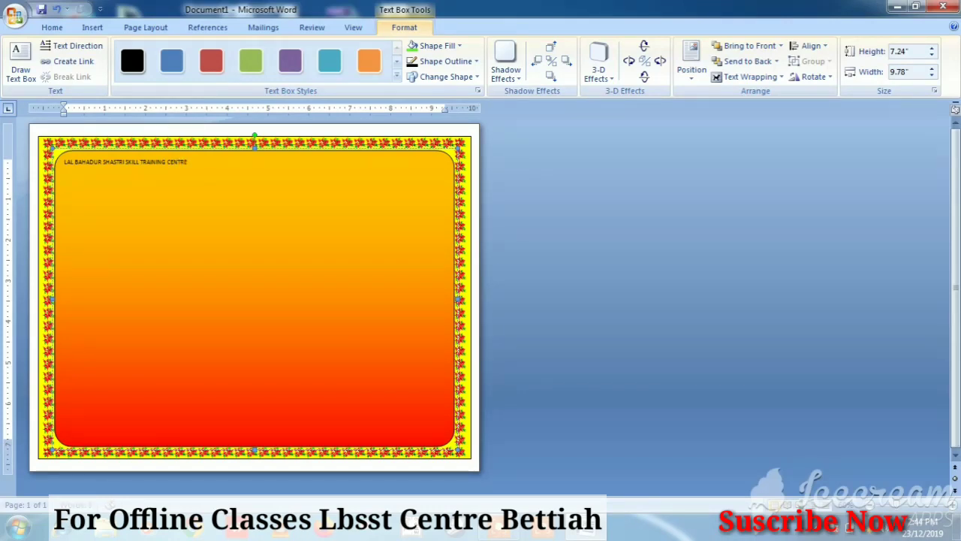
Select all the title text, make it bold and centred, and enlarge it to 48 pt.
key("ctrl+a")
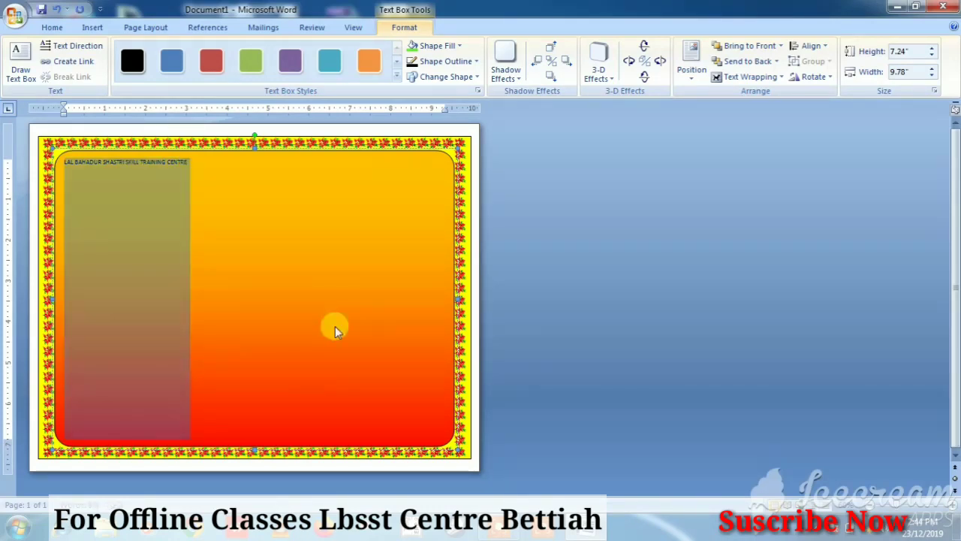
left_click(46, 27)
left_click(121, 71)
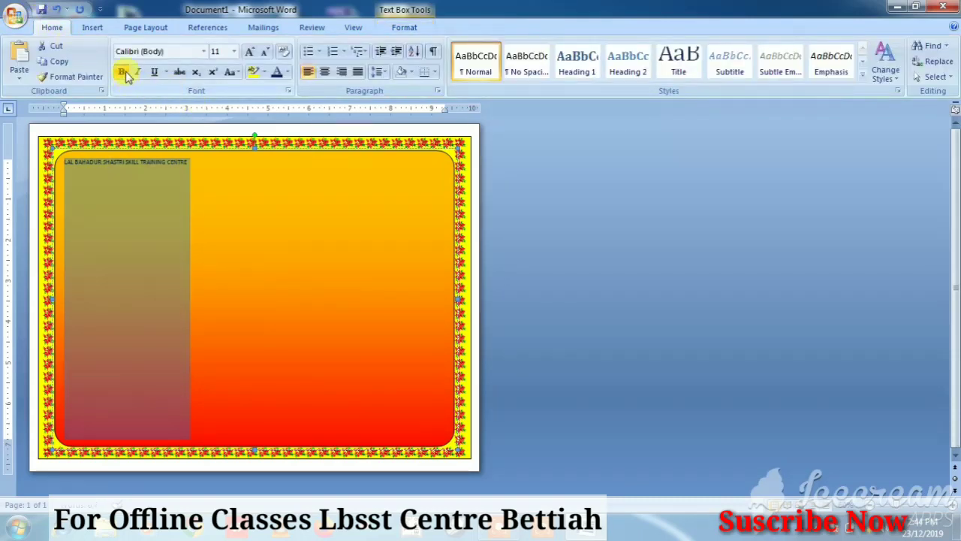
left_click(324, 71)
left_click(252, 52)
left_click(252, 52)
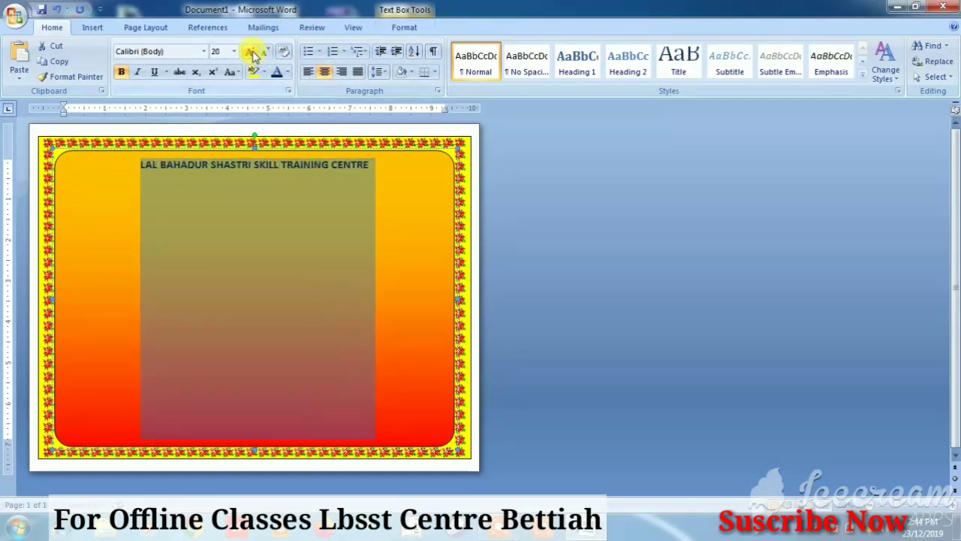
left_click(253, 52)
left_click(252, 52)
left_click(252, 52)
left_click(252, 52)
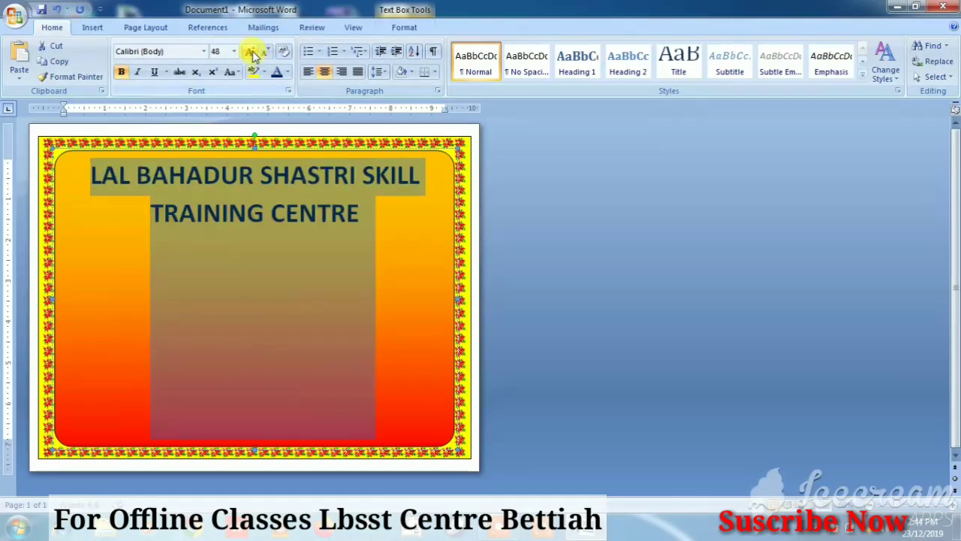
Change the title font to Algerian and shrink it to 28 pt.
left_click(203, 51)
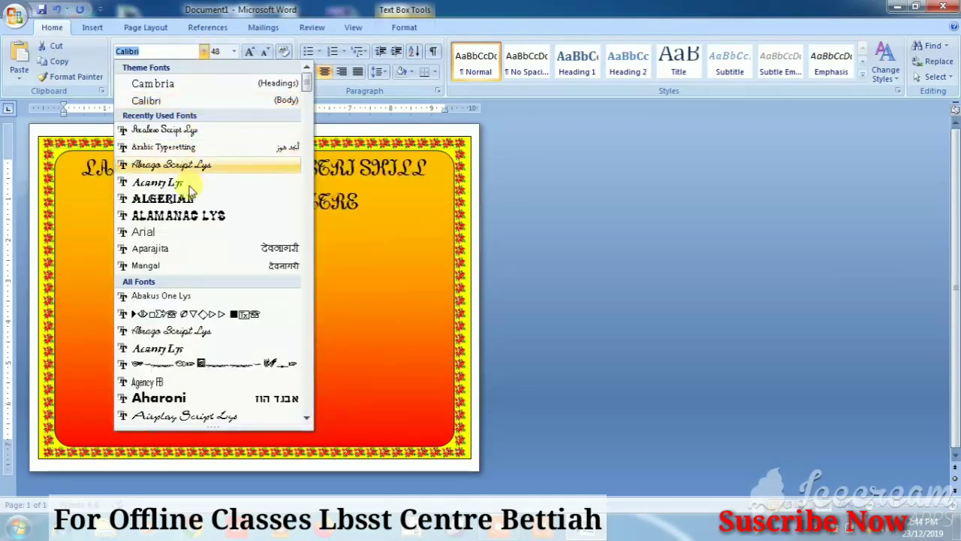
left_click(189, 216)
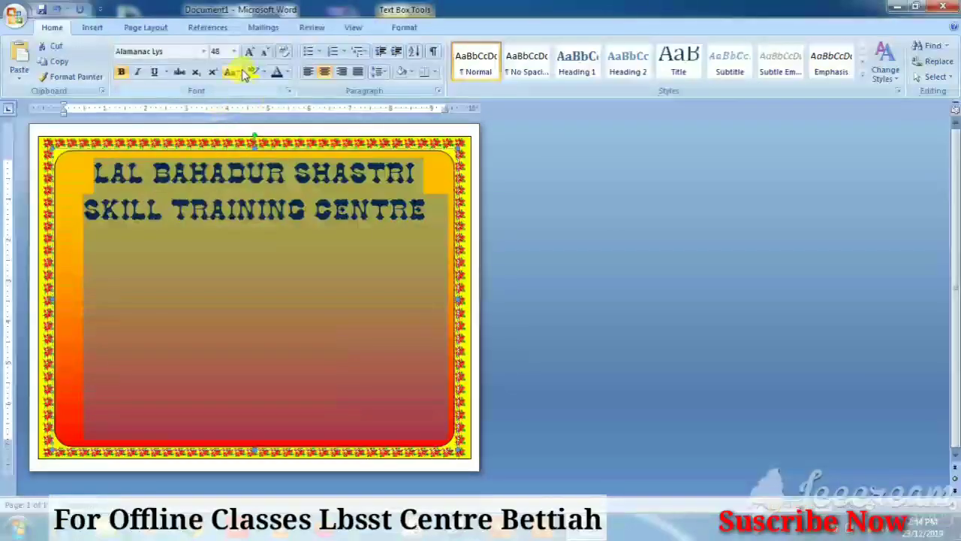
left_click(203, 51)
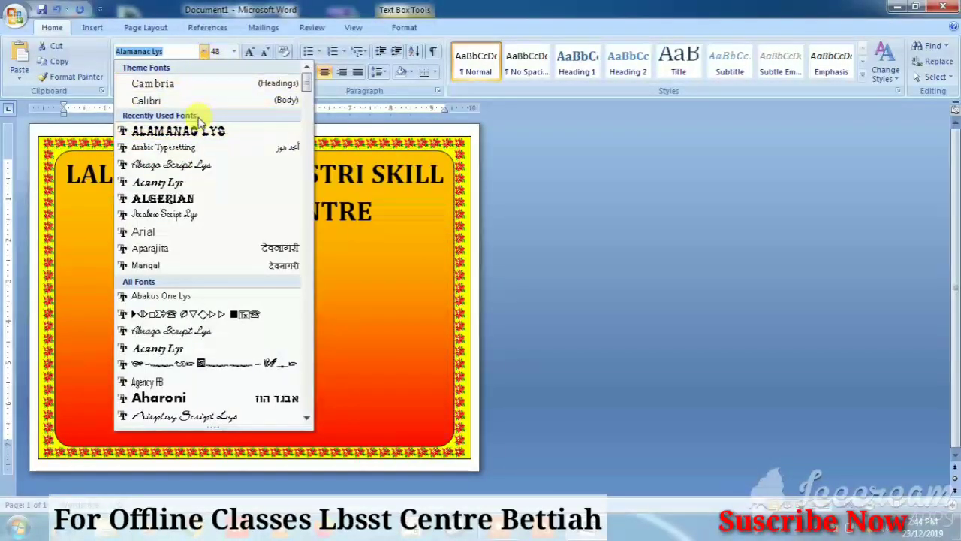
left_click(187, 198)
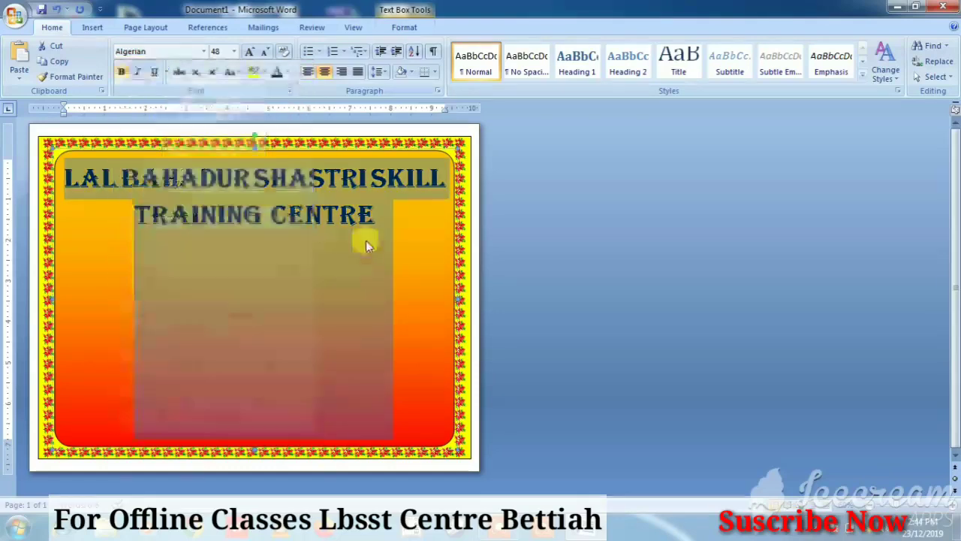
left_click(272, 53)
left_click(272, 52)
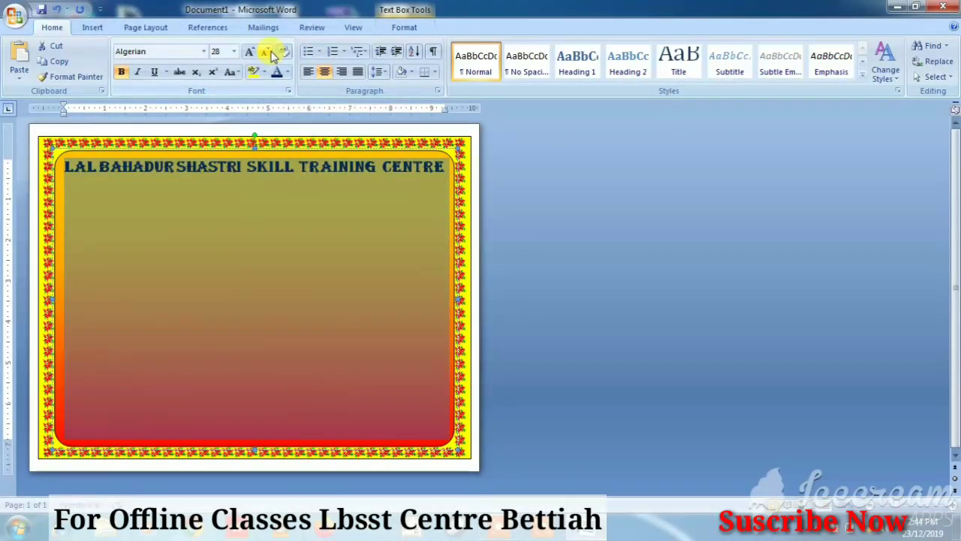
left_click(254, 245)
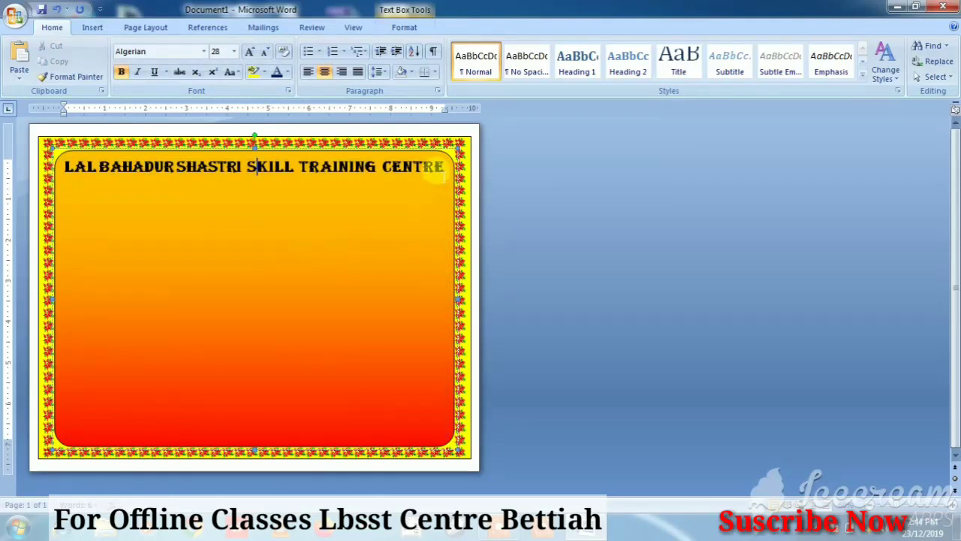
left_click(439, 170)
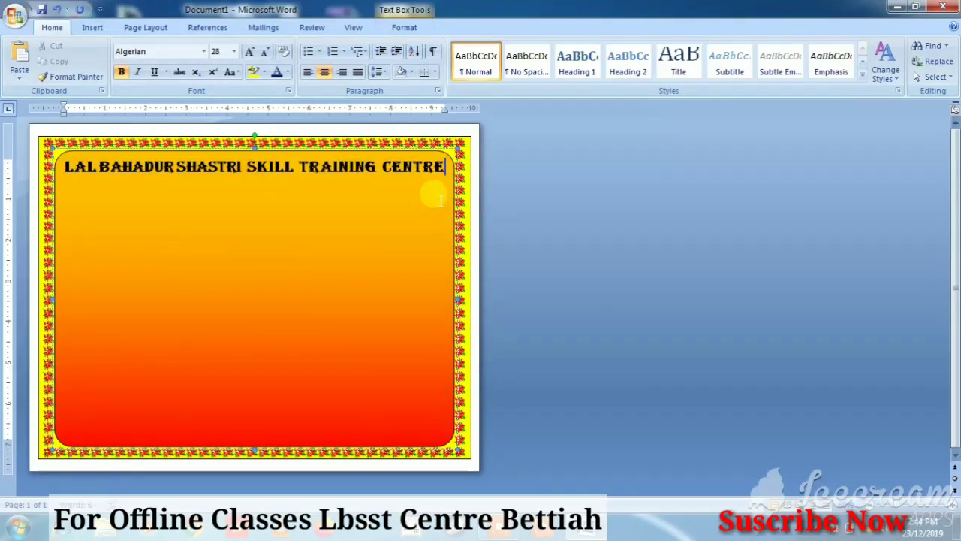
Add a centred 'PIUNI BAGH BETTIAH' line below the title and set it in Alamanac Lys.
key("Return")
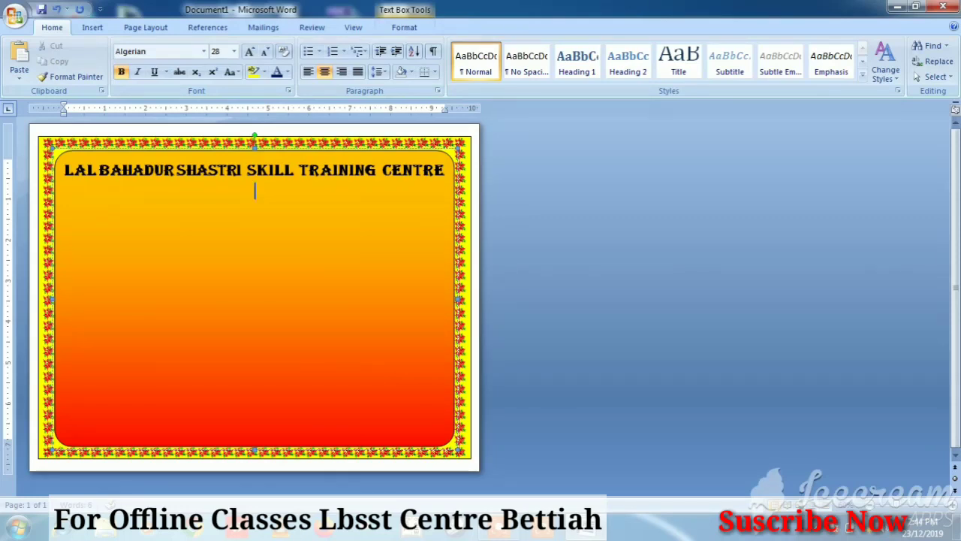
type("PIU")
type("NI")
type(" BAGH ")
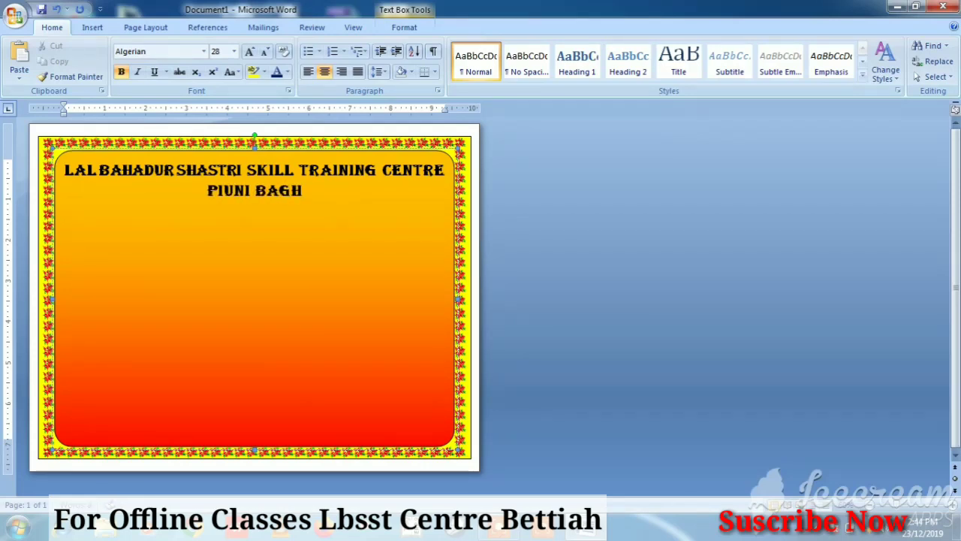
type("BETTIAH")
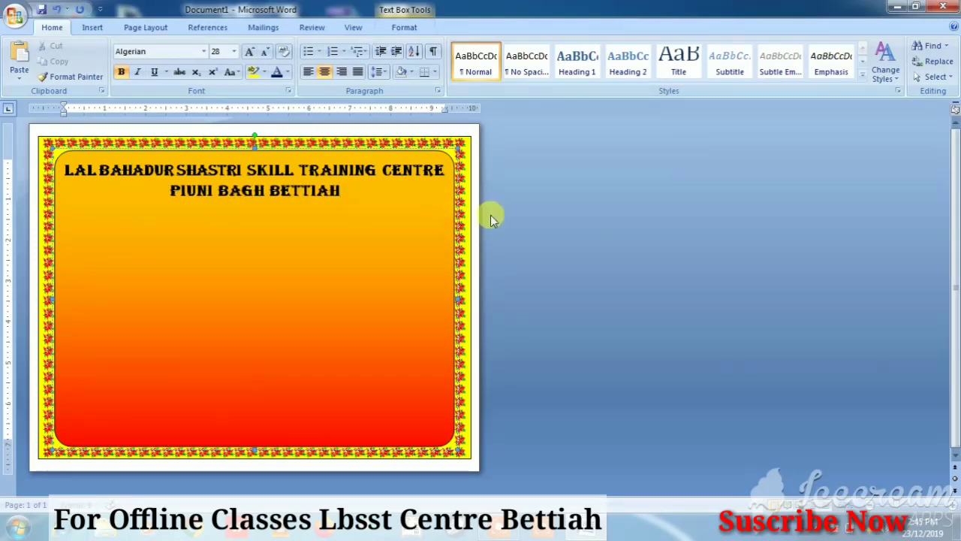
left_click_drag(350, 198, 169, 192)
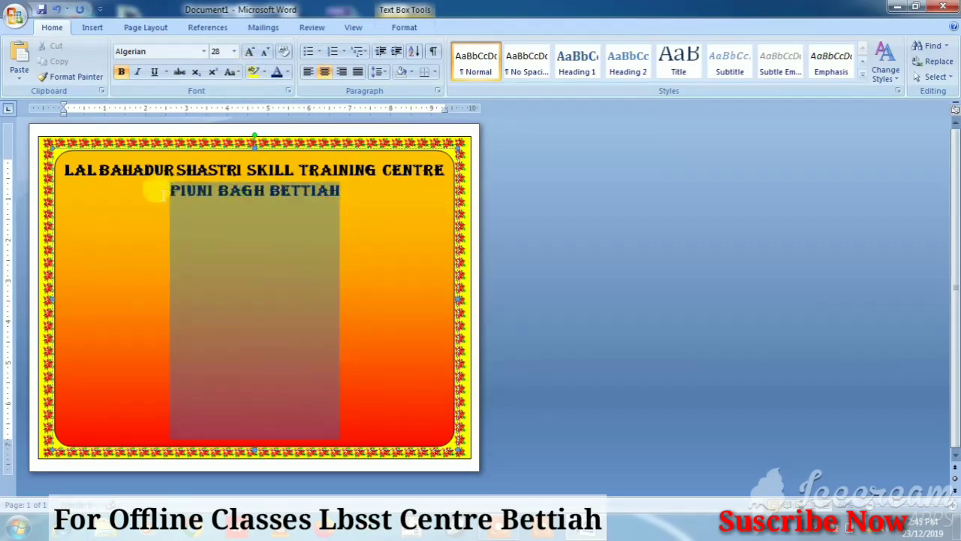
left_click(203, 51)
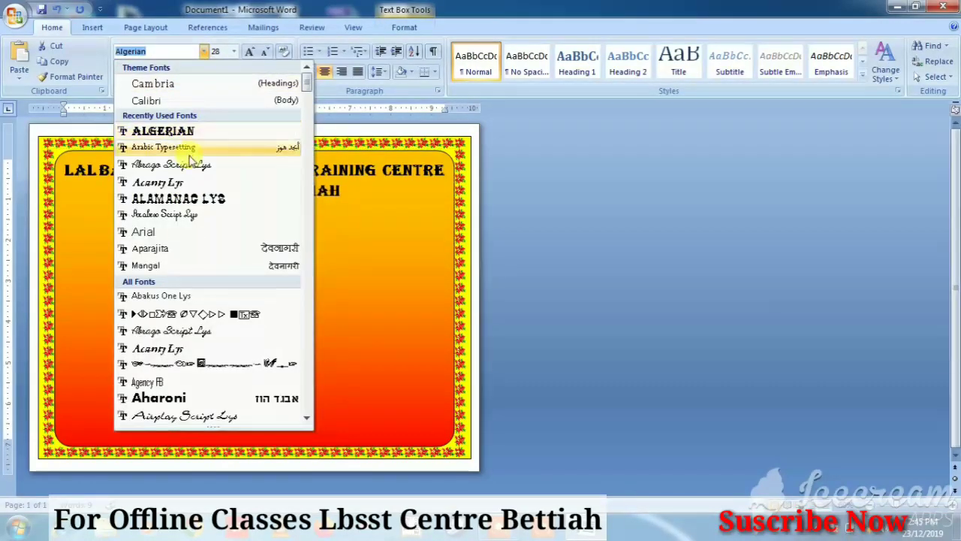
left_click(173, 197)
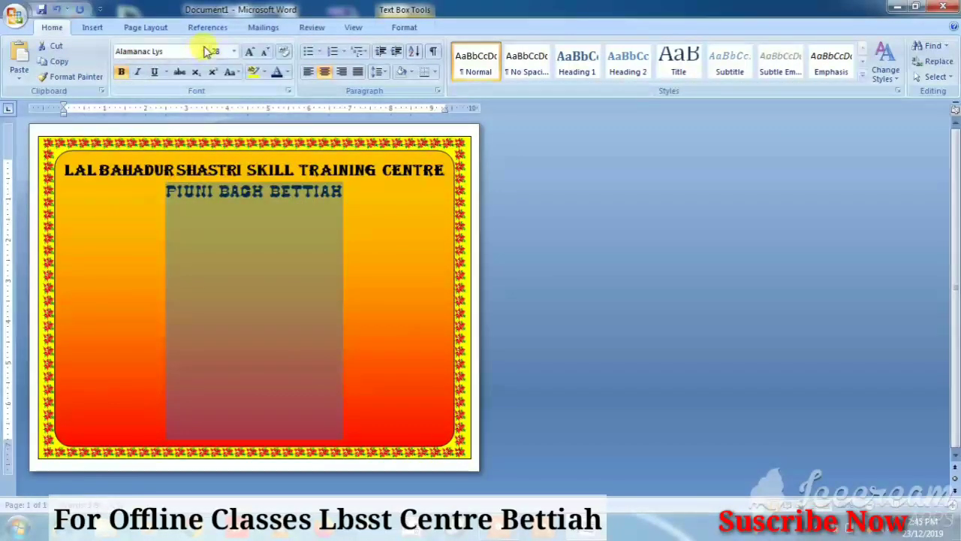
left_click(204, 51)
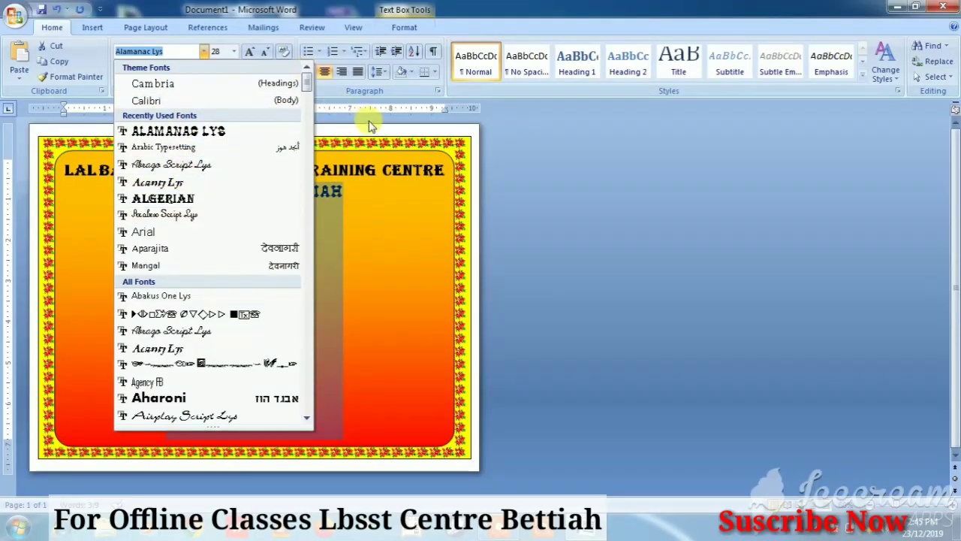
left_click(612, 160)
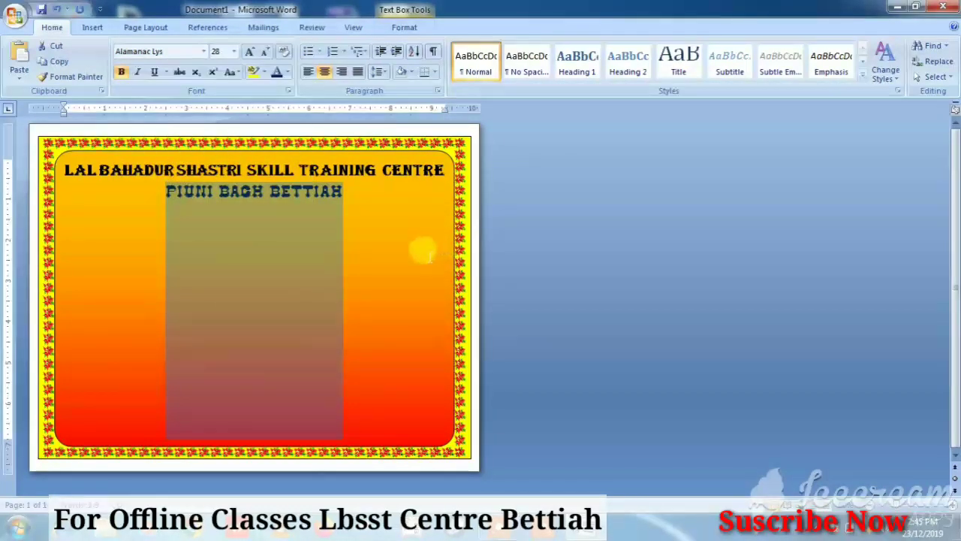
left_click(421, 248)
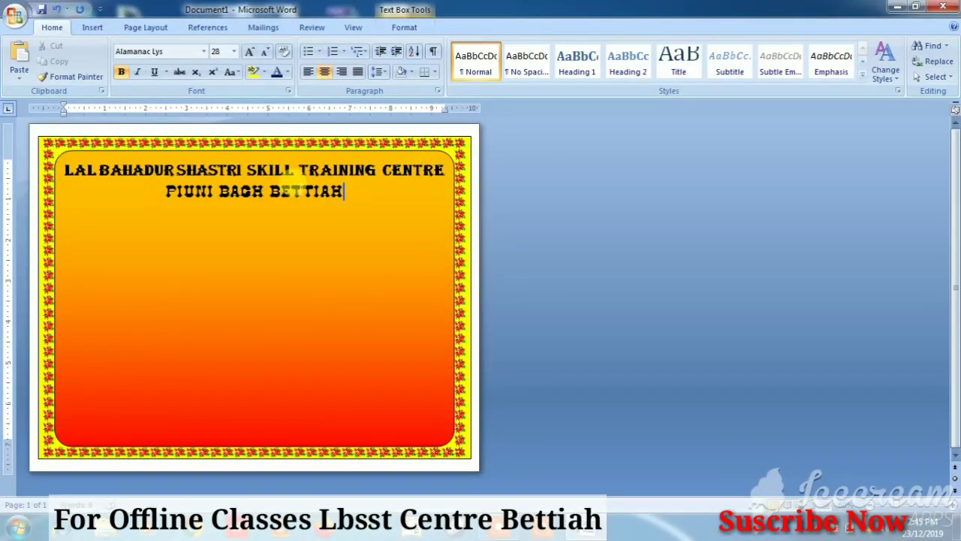
left_click(91, 27)
Draw an Up Ribbon banner below the PIUNI BAGH BETTIAH line.
left_click(212, 67)
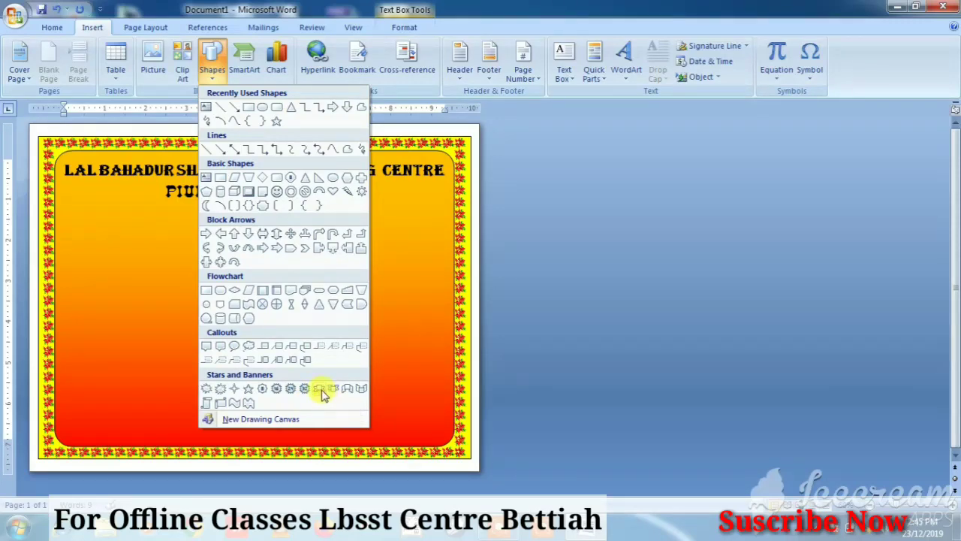
left_click(318, 390)
left_click_drag(167, 207, 346, 225)
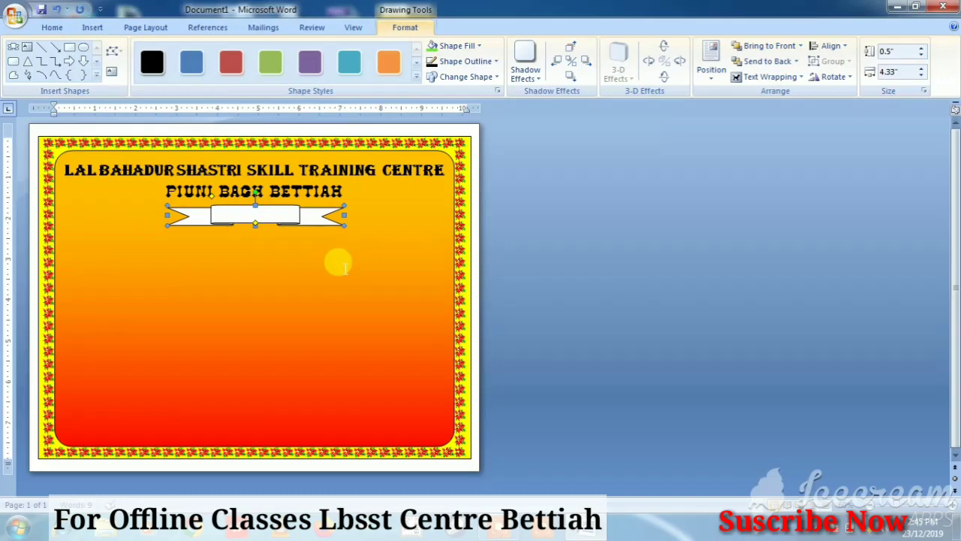
left_click(338, 265)
Fill the ribbon banner yellow.
double_click(288, 223)
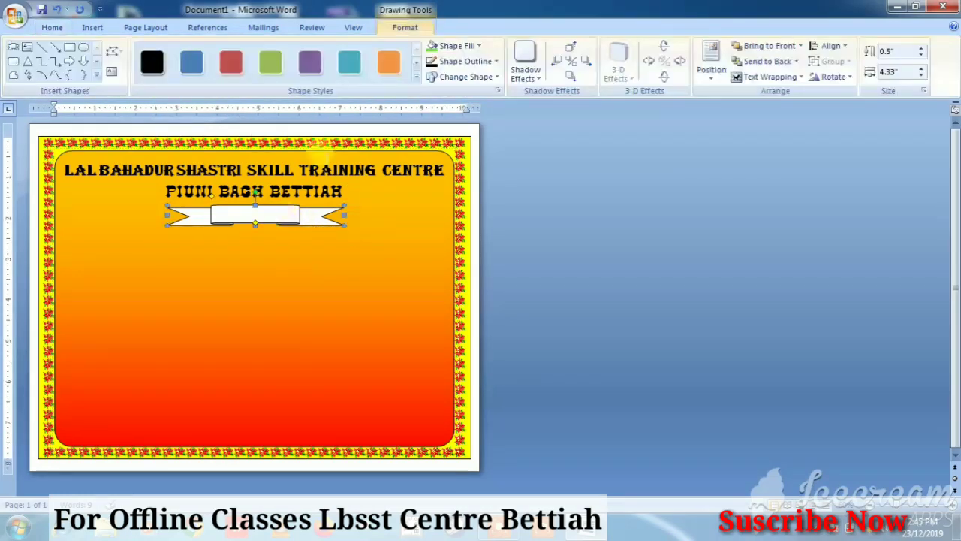
left_click(469, 46)
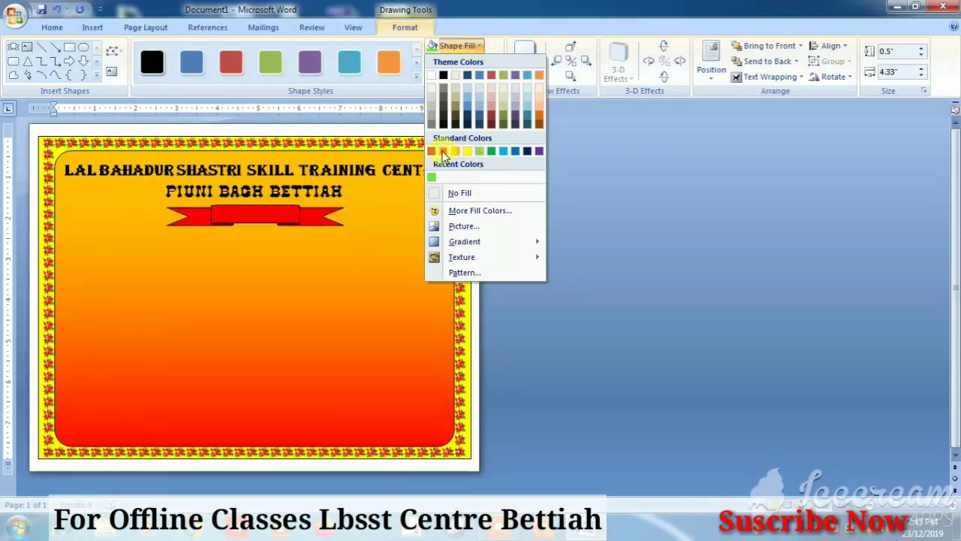
left_click(466, 151)
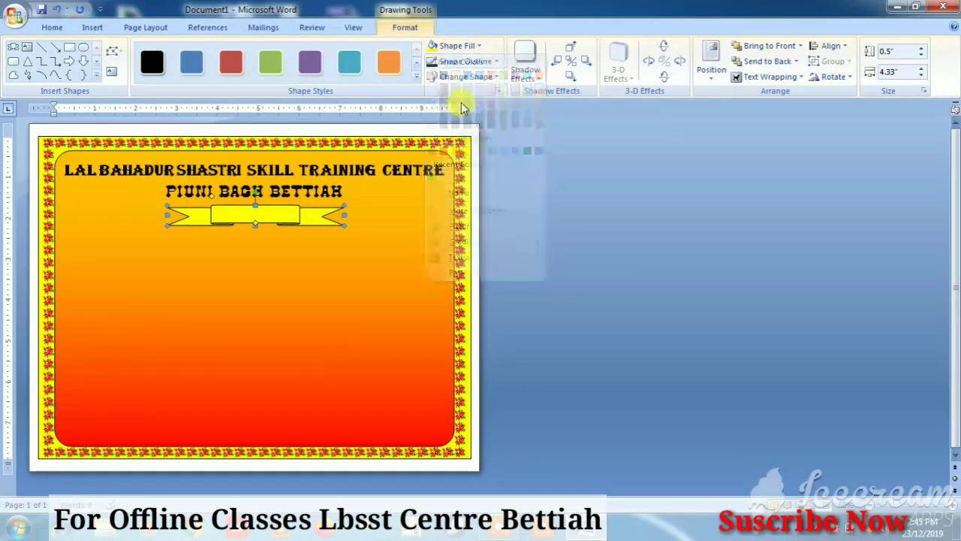
left_click(463, 61)
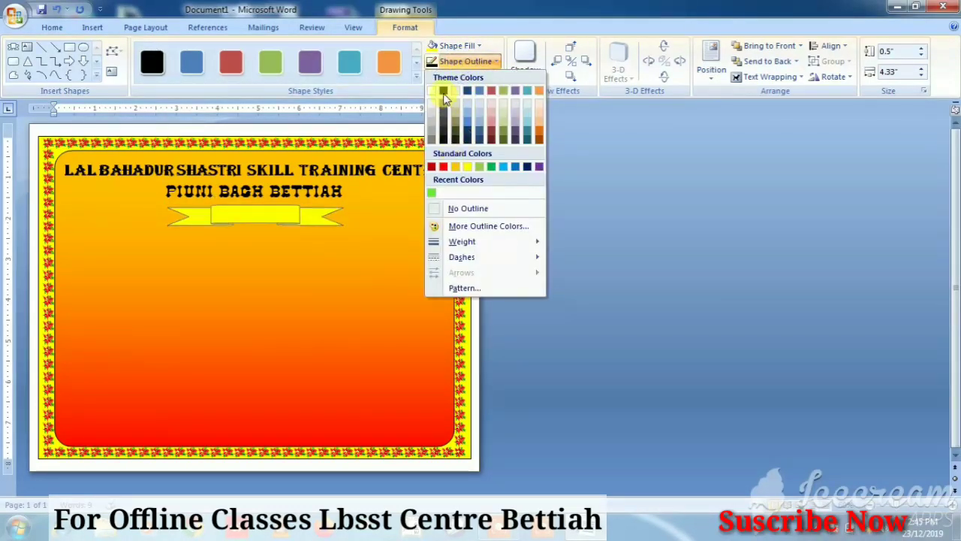
left_click(441, 90)
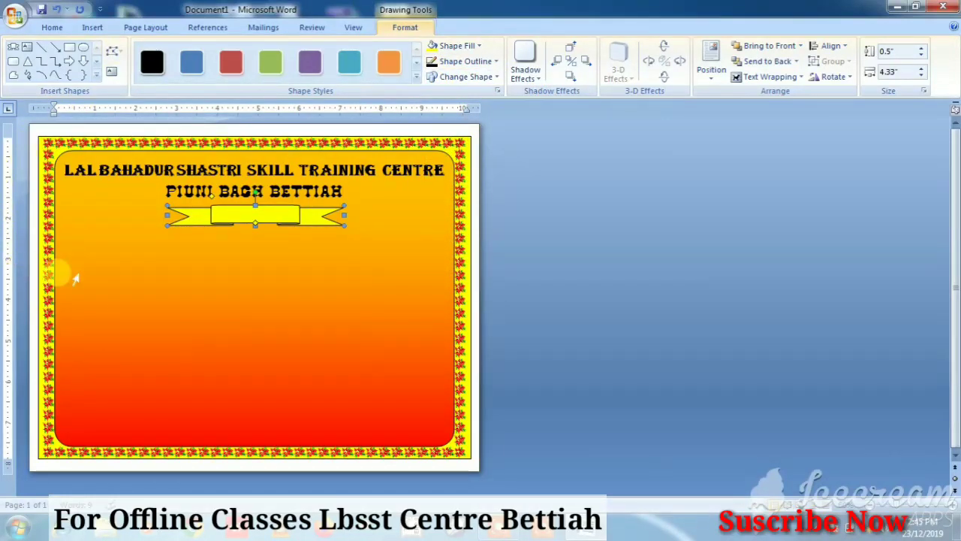
left_click(90, 218)
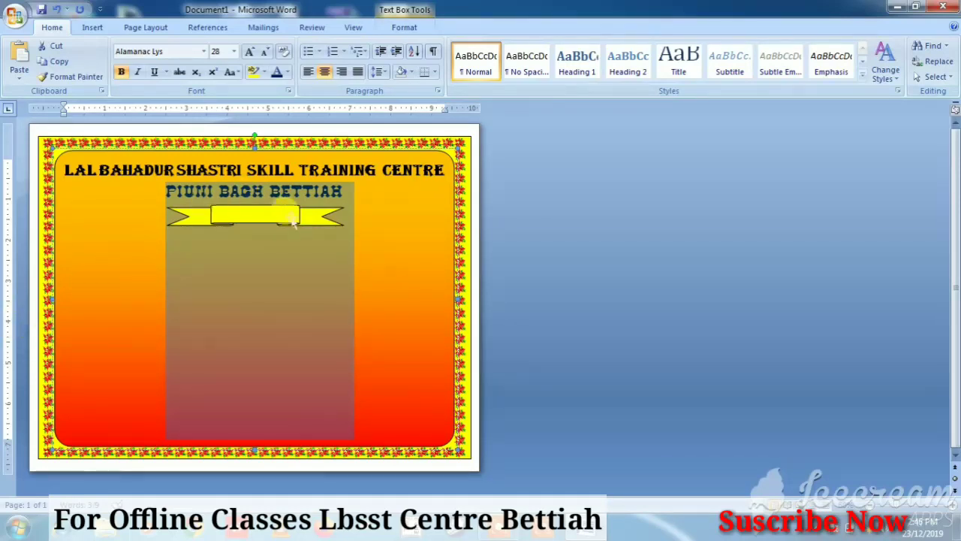
Undo two recent edits and delete the selected item.
left_click(93, 27)
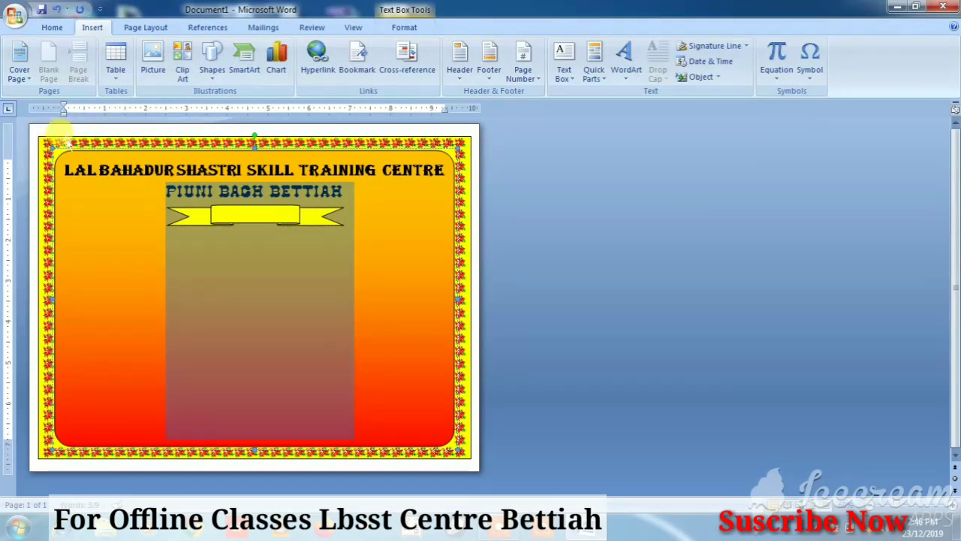
left_click(68, 120)
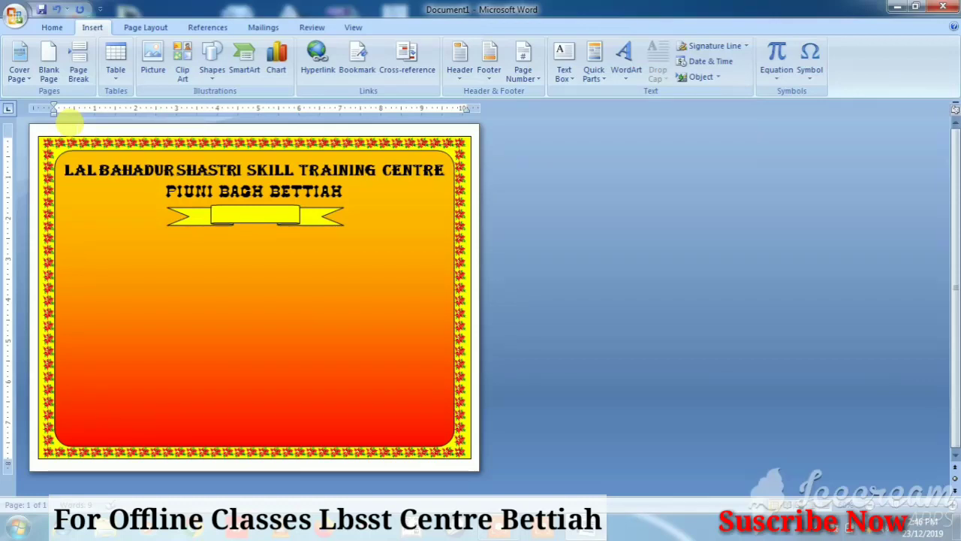
key("ctrl+z")
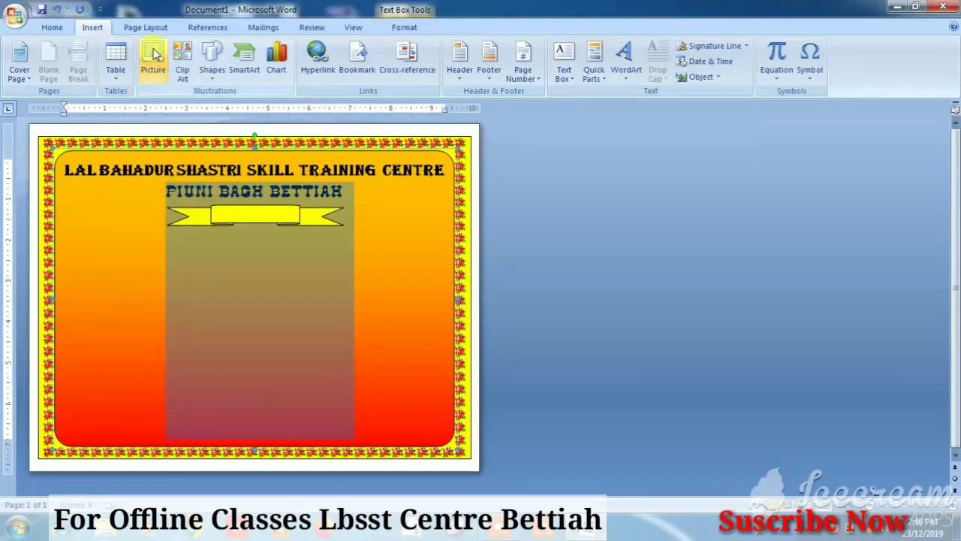
left_click(81, 122)
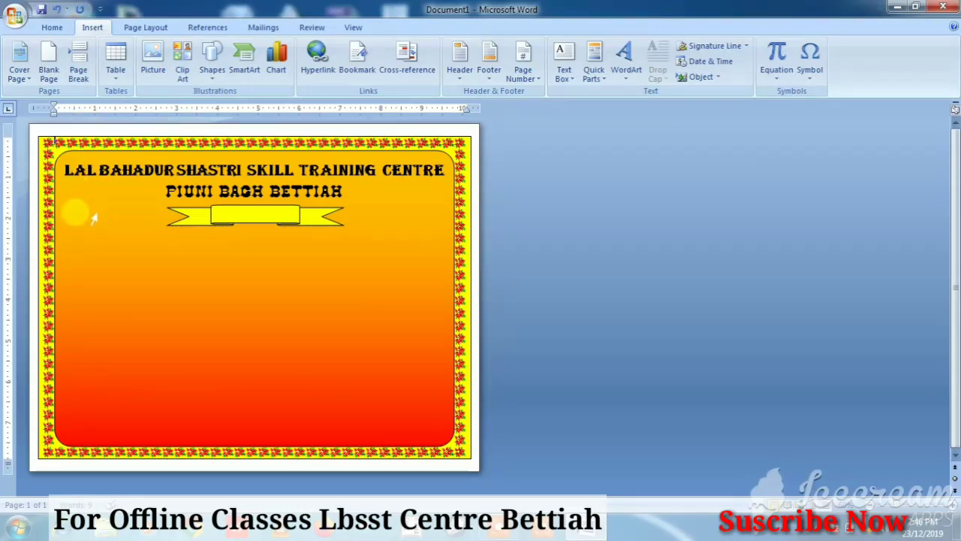
key("ctrl+z")
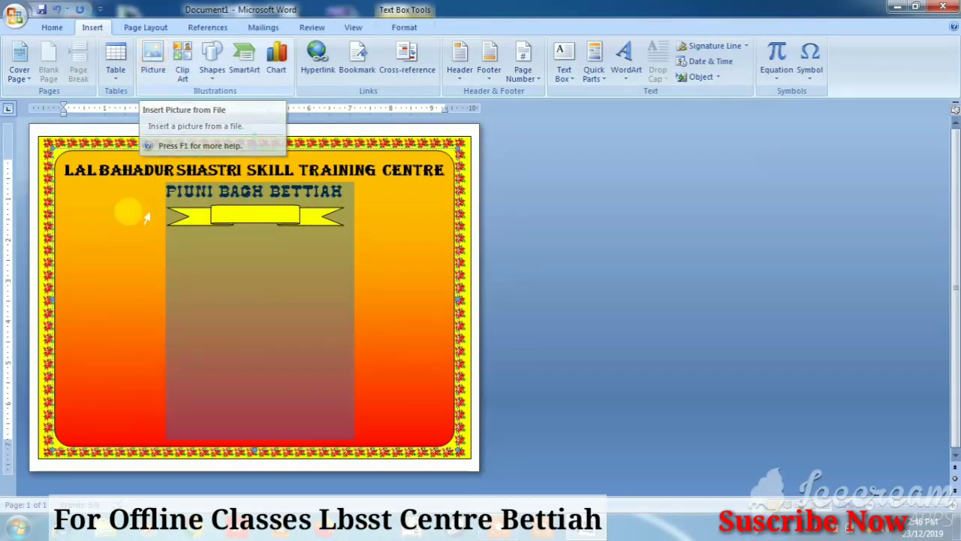
key("Delete")
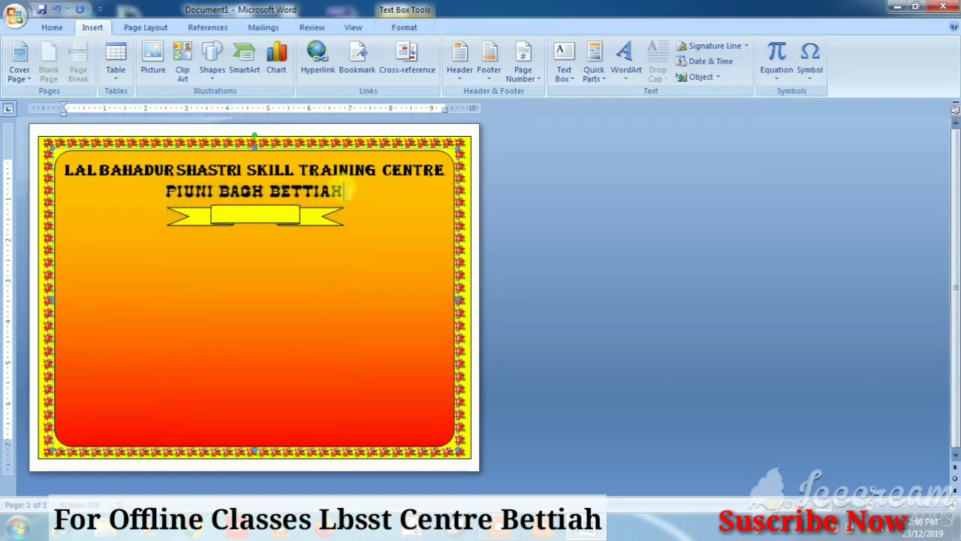
Insert the lbst logo image from Local Disk (D:).
left_click(153, 57)
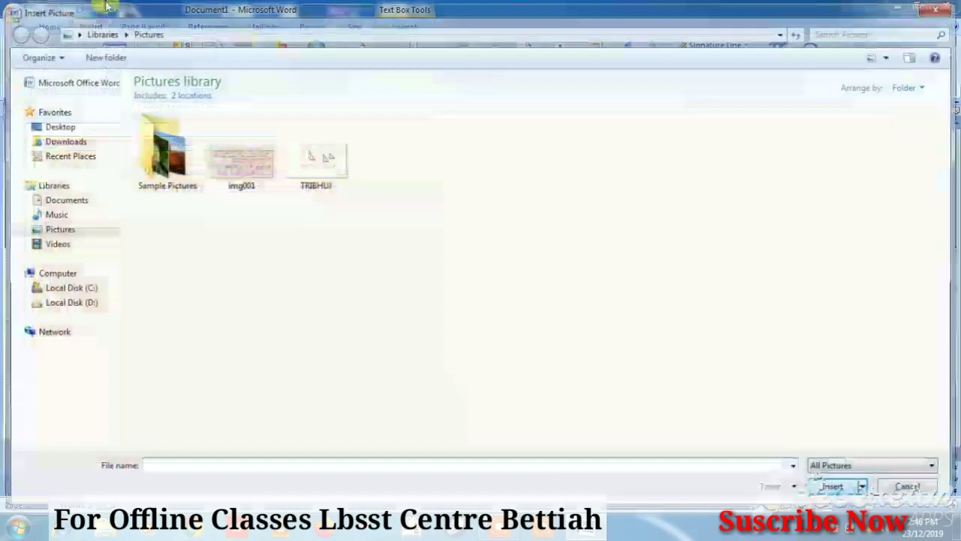
left_click(98, 303)
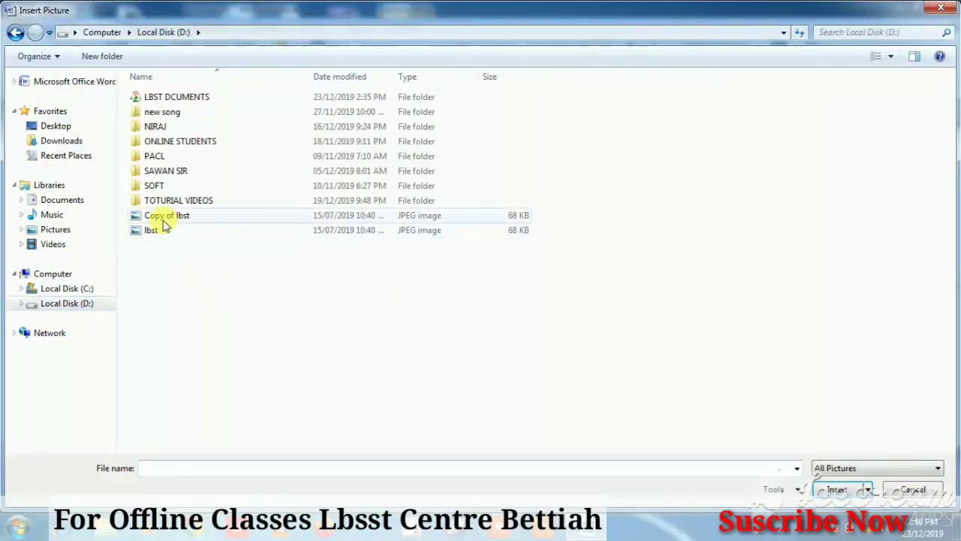
left_click(163, 221)
double_click(160, 232)
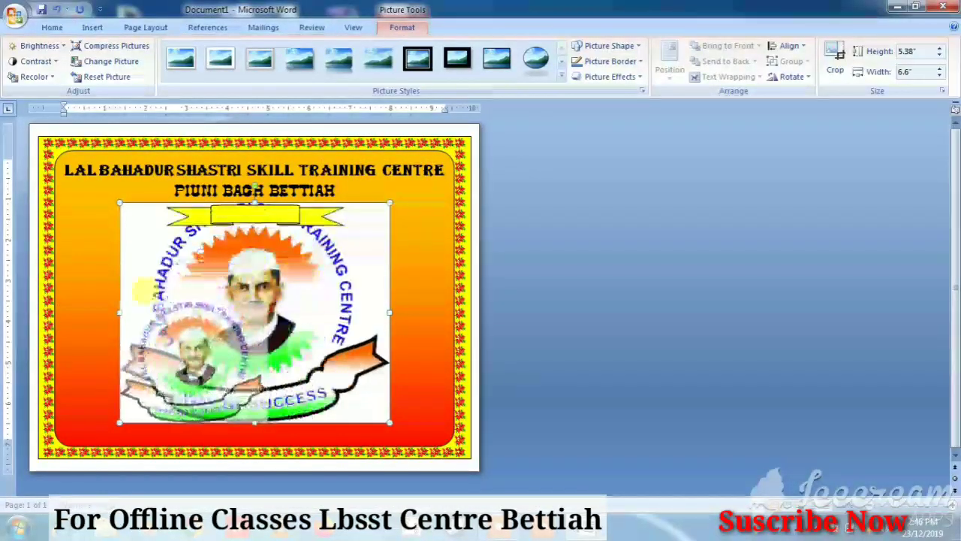
Shrink the logo to about 2.92 by 3.59 inches and move it between PIUNI and BAGH BETTIAH.
left_click_drag(119, 423, 225, 316)
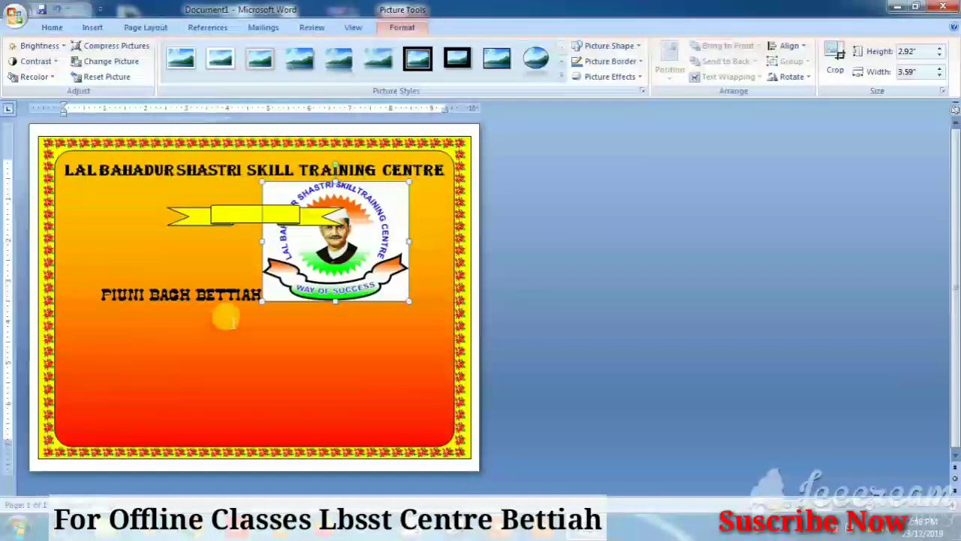
left_click(154, 286, "shift")
left_click_drag(154, 285, 150, 288)
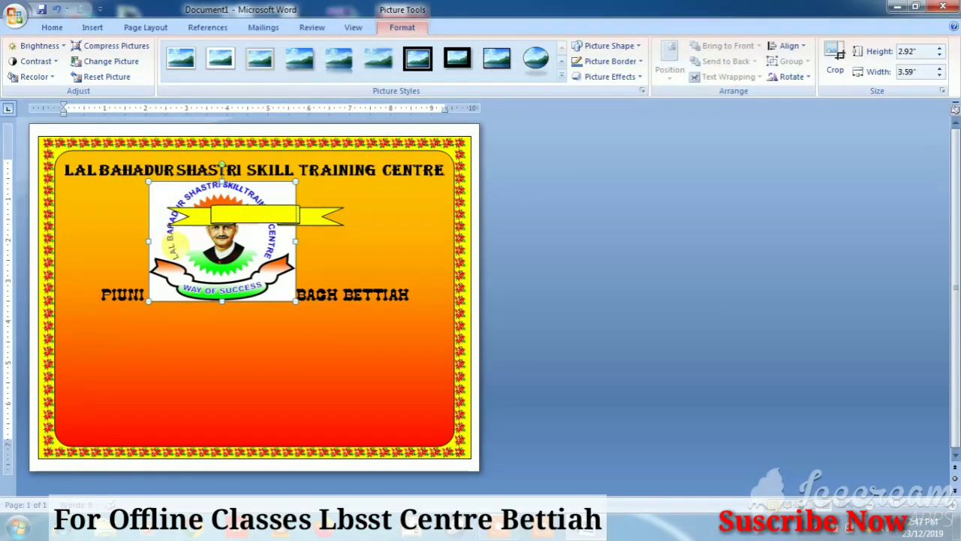
left_click(172, 311)
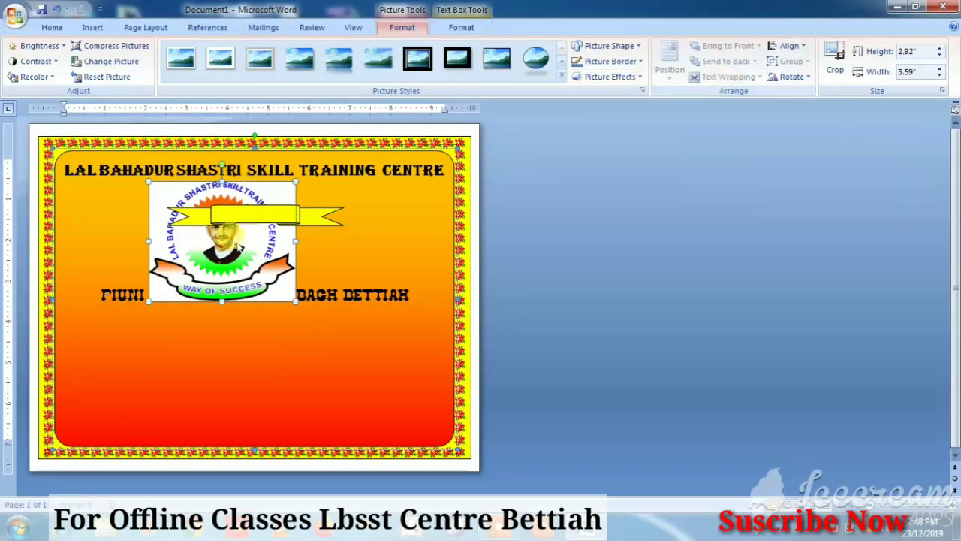
Delete the misplaced logo and insert the lbst image again.
key("Delete")
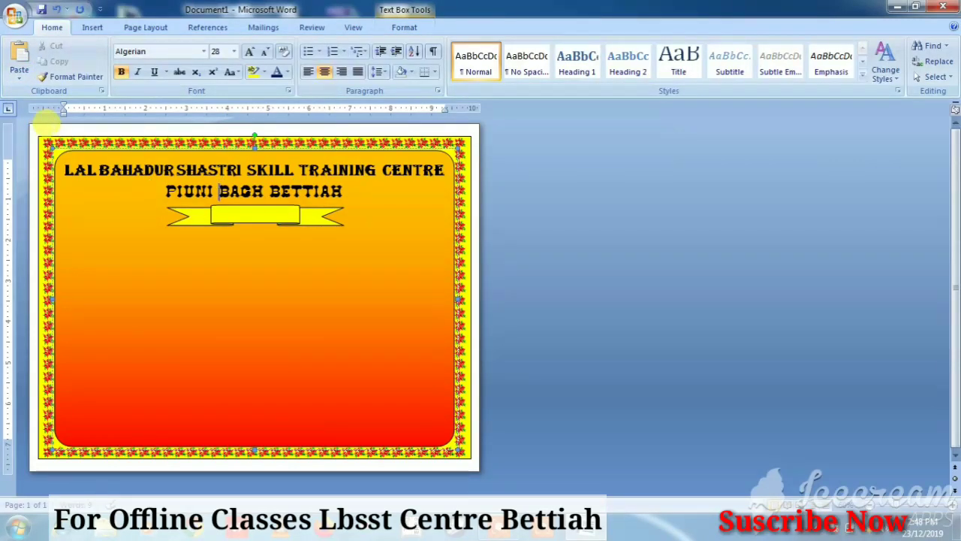
left_click(47, 118)
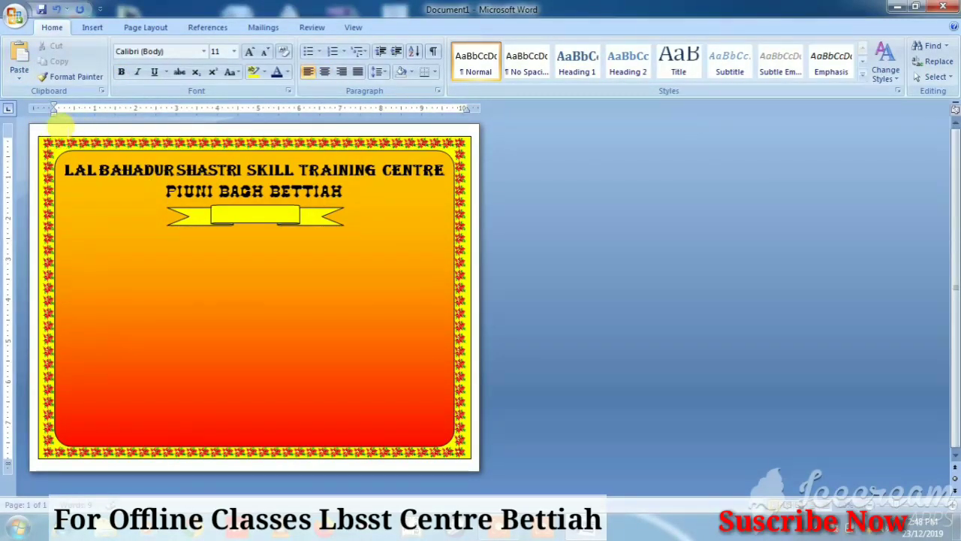
left_click(92, 27)
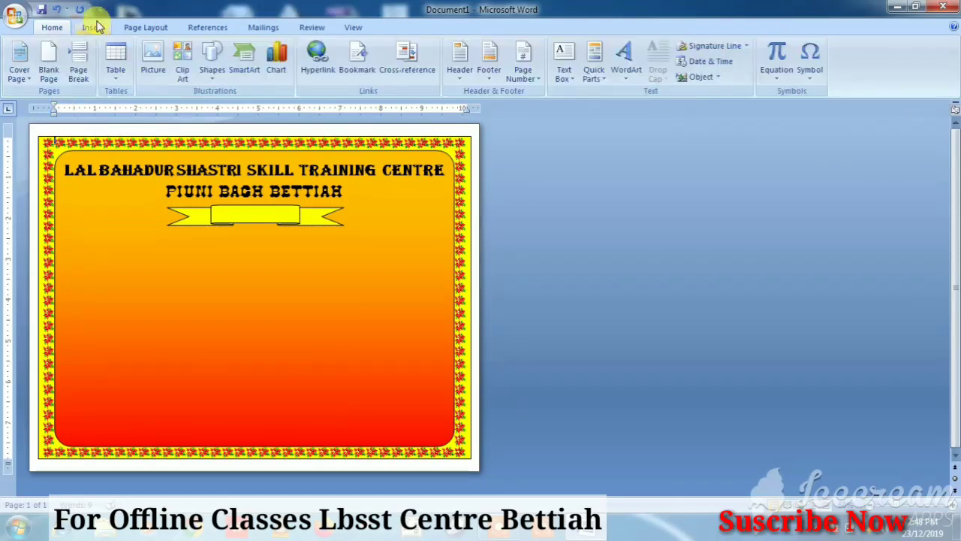
left_click(153, 66)
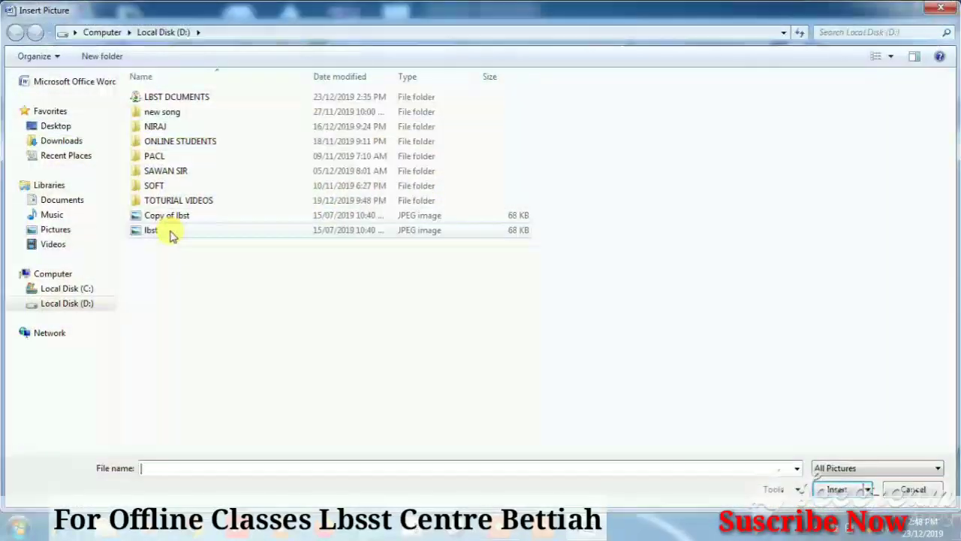
double_click(166, 229)
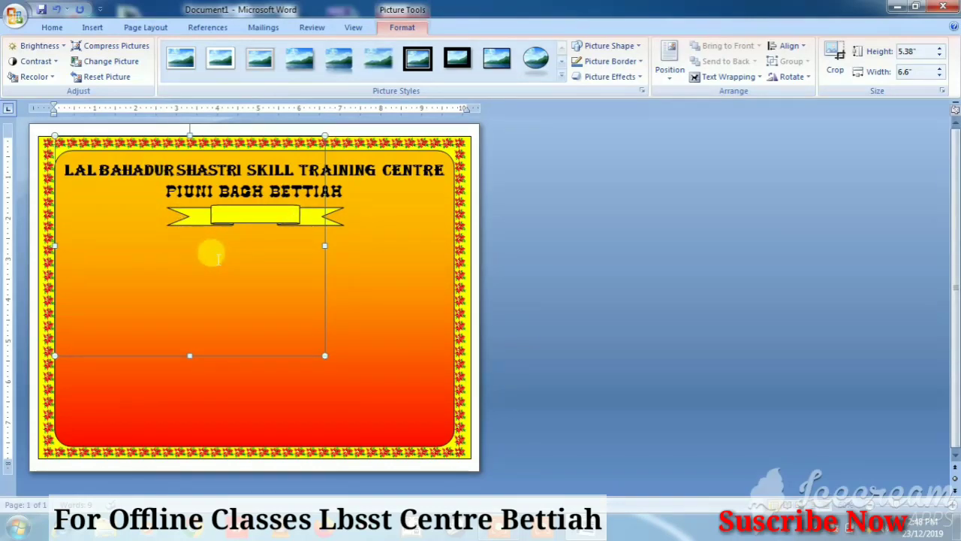
Float the logo in front of text, shrink it to 1.59 by 1.96 inches at top-left, and crop it to an oval.
left_click(725, 77)
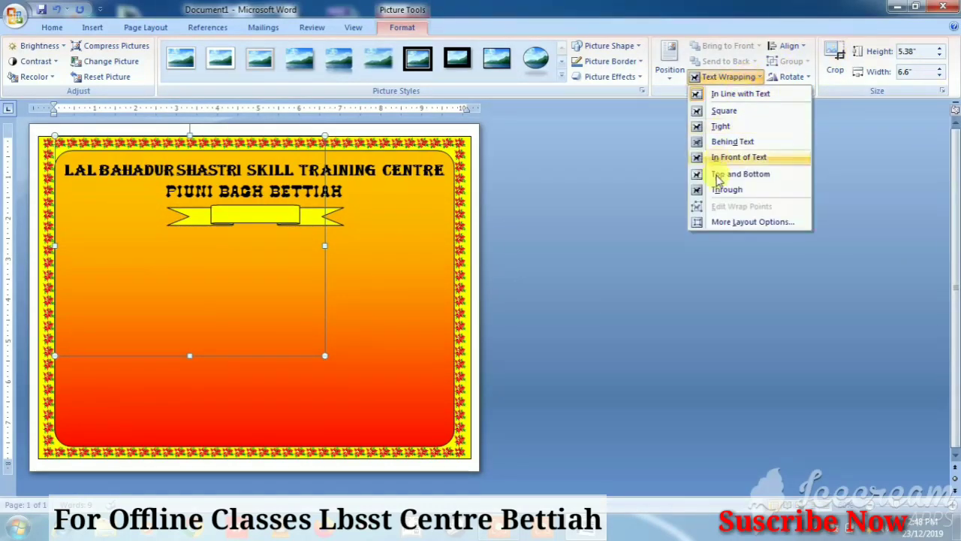
left_click(736, 157)
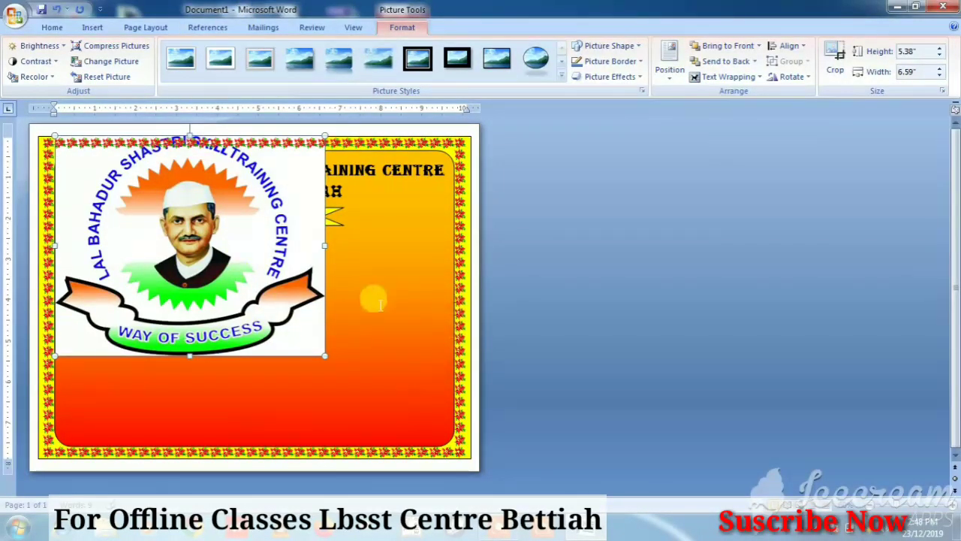
mouse_move(326, 357)
left_mouse_down()
mouse_move(157, 218)
mouse_move(141, 255)
mouse_move(118, 237)
left_mouse_up()
left_click_drag(83, 210, 105, 216)
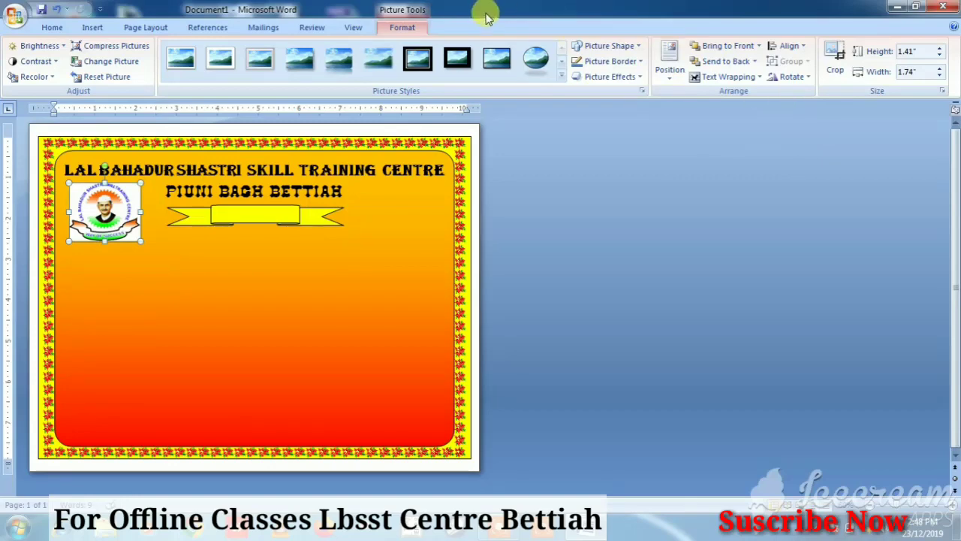
left_click(624, 46)
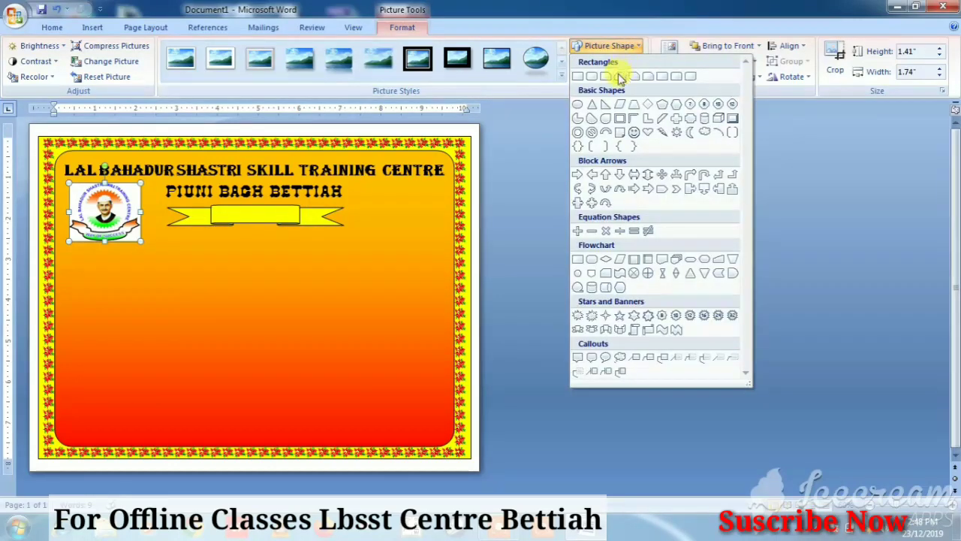
left_click(578, 109)
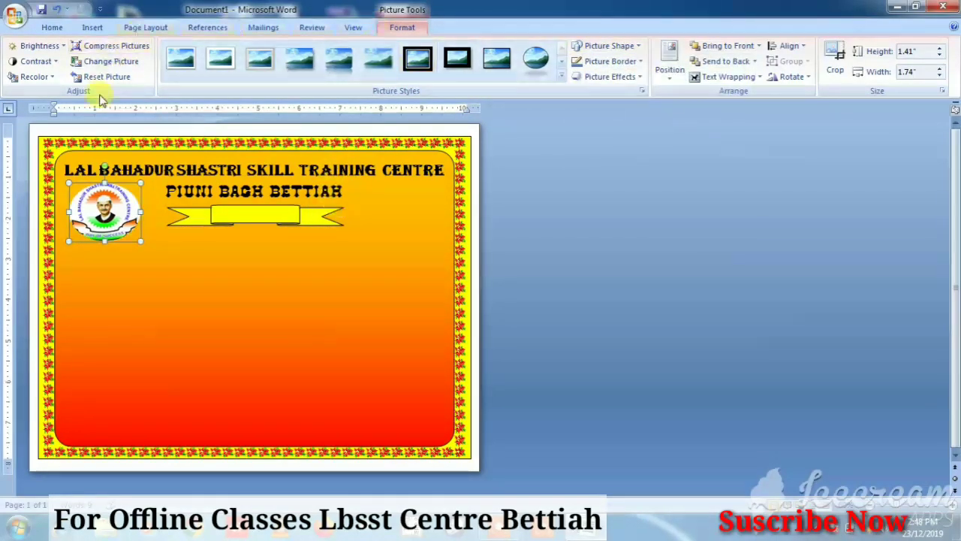
left_click_drag(141, 241, 149, 249)
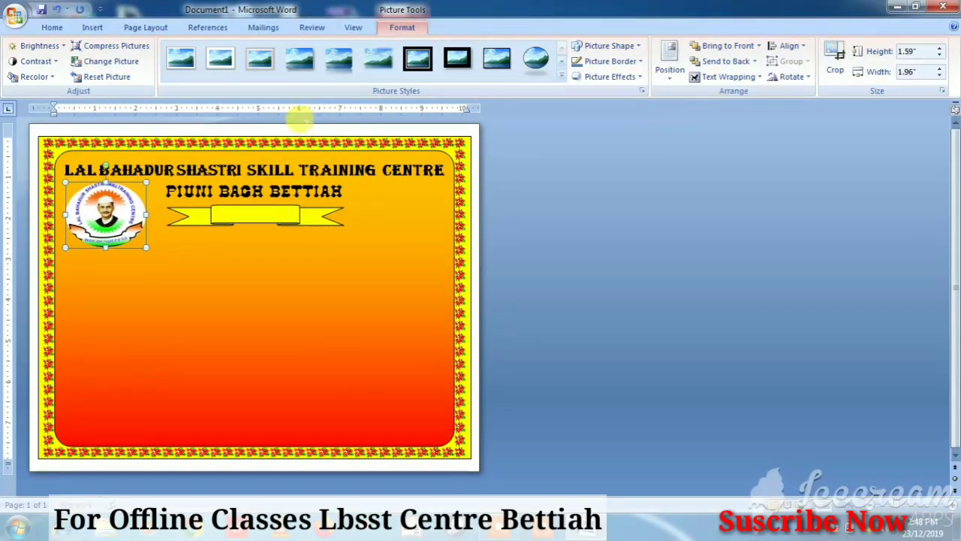
Draw a small rectangle, about 1.36 by 1.57 inches, right of the yellow banner, then select the banner.
left_click(45, 279)
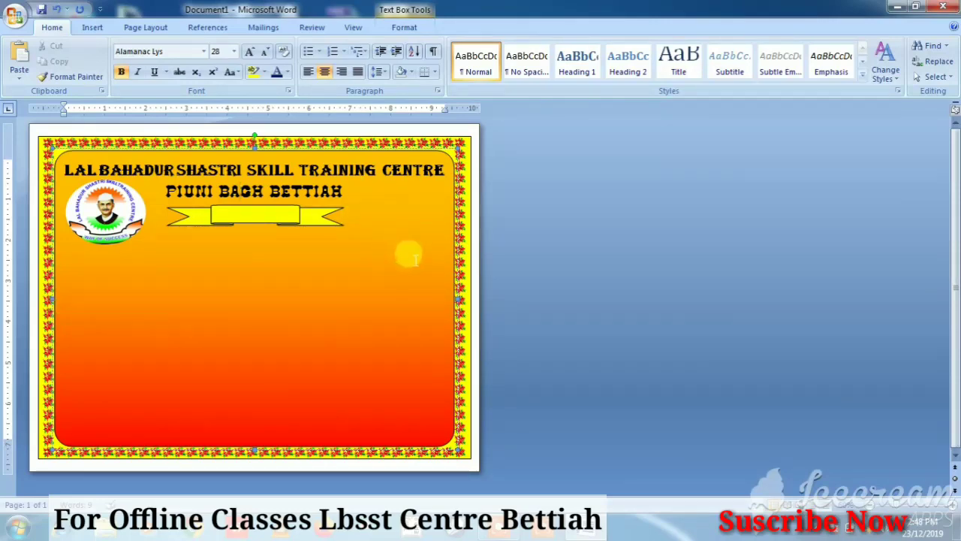
left_click(92, 27)
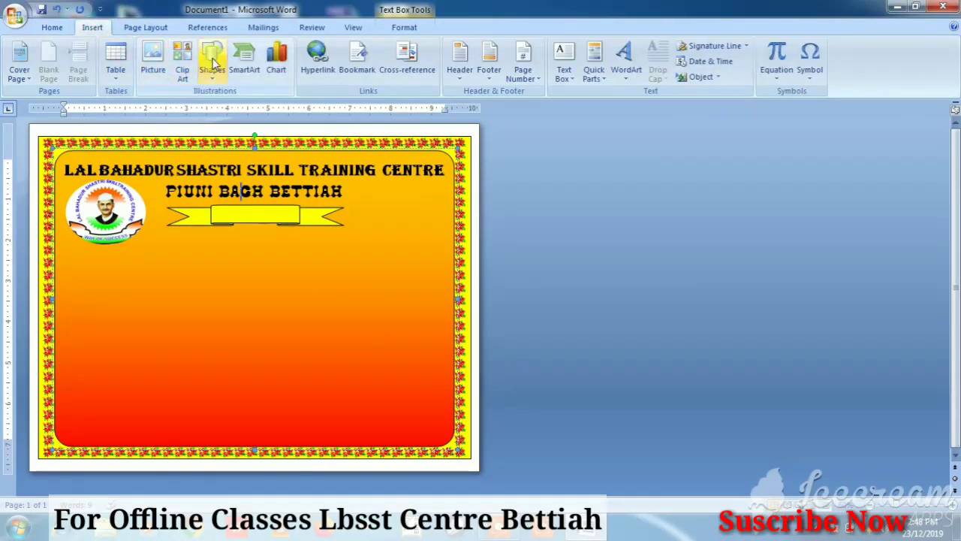
left_click(212, 63)
left_click(261, 107)
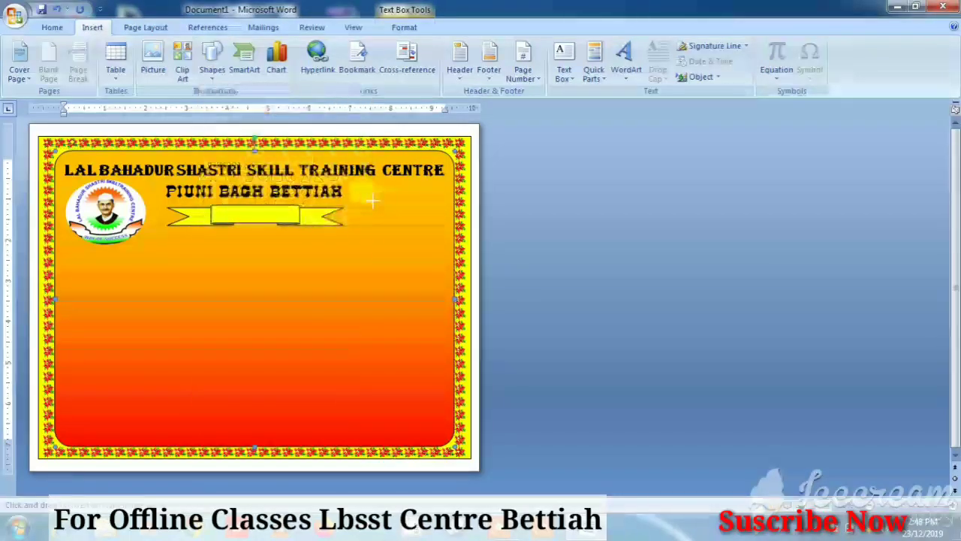
mouse_move(372, 200)
left_mouse_down()
mouse_move(436, 279)
mouse_move(405, 256)
left_mouse_up()
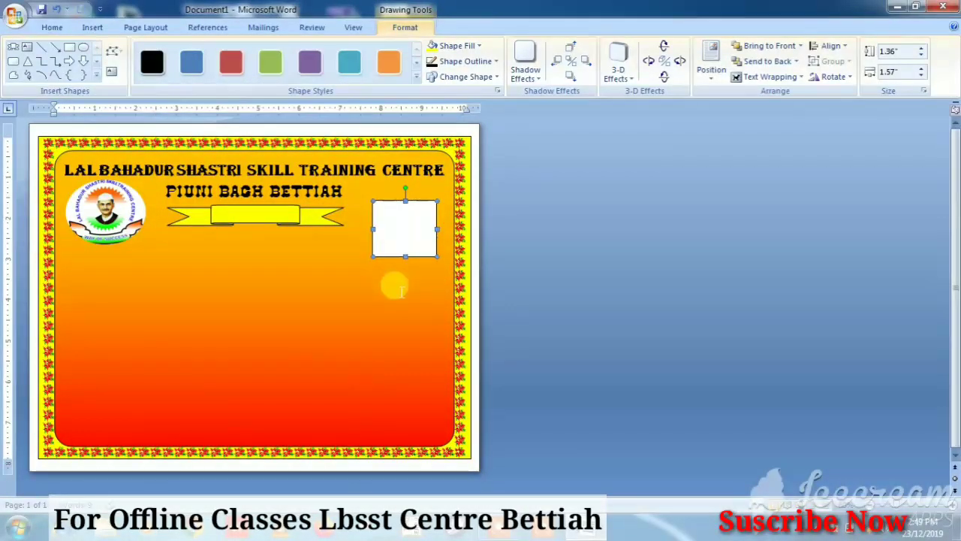
left_click(301, 244)
left_click(252, 221)
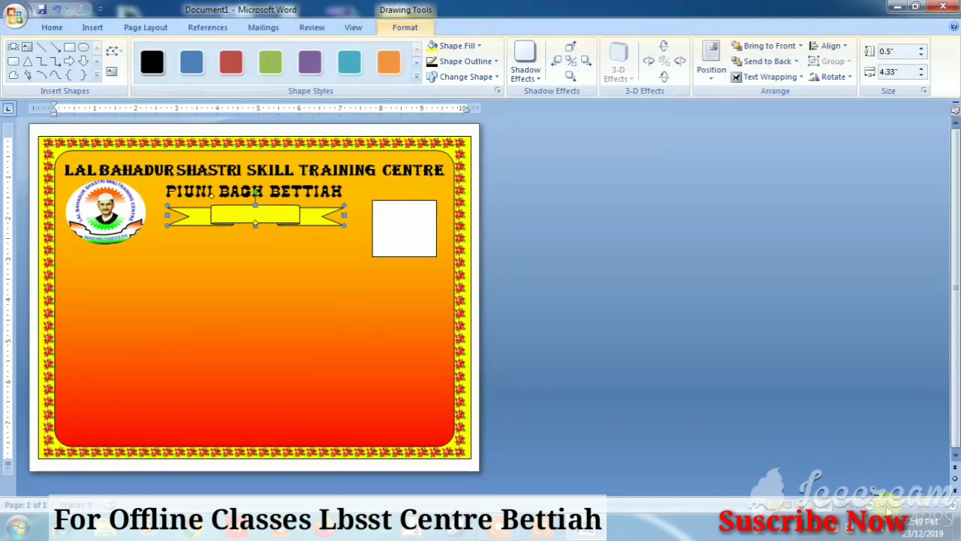
left_click(871, 502)
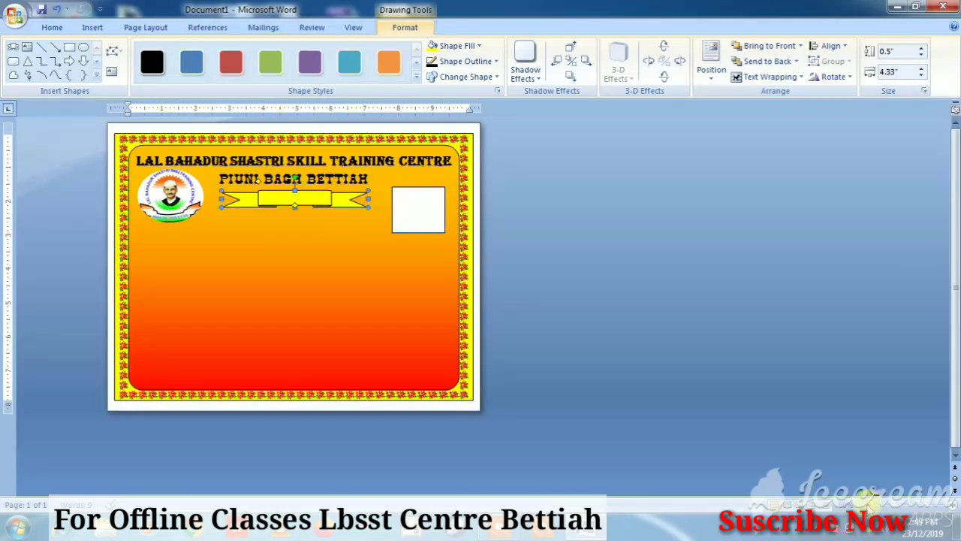
left_click(908, 509)
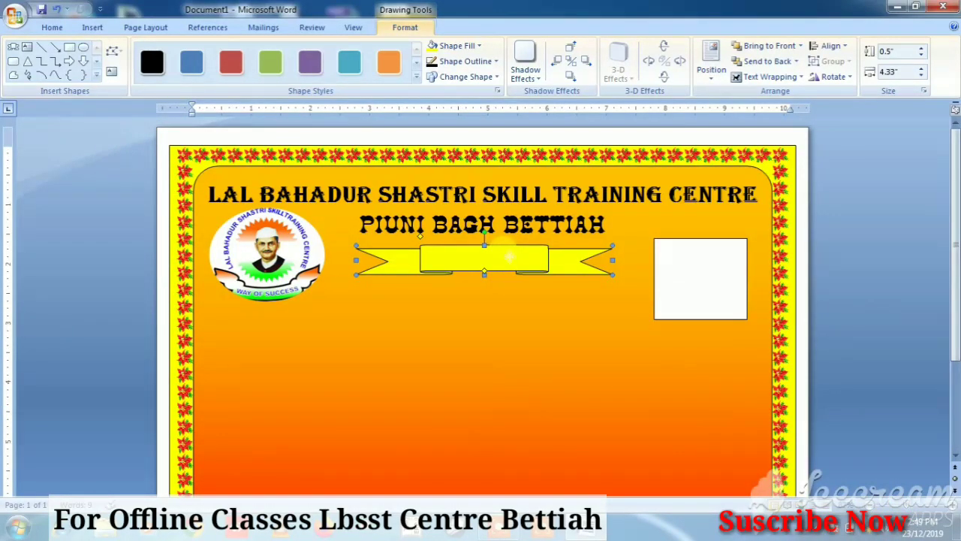
Add the text CERTIFICATE inside the yellow banner and centre it.
right_click(509, 257)
left_click(538, 311)
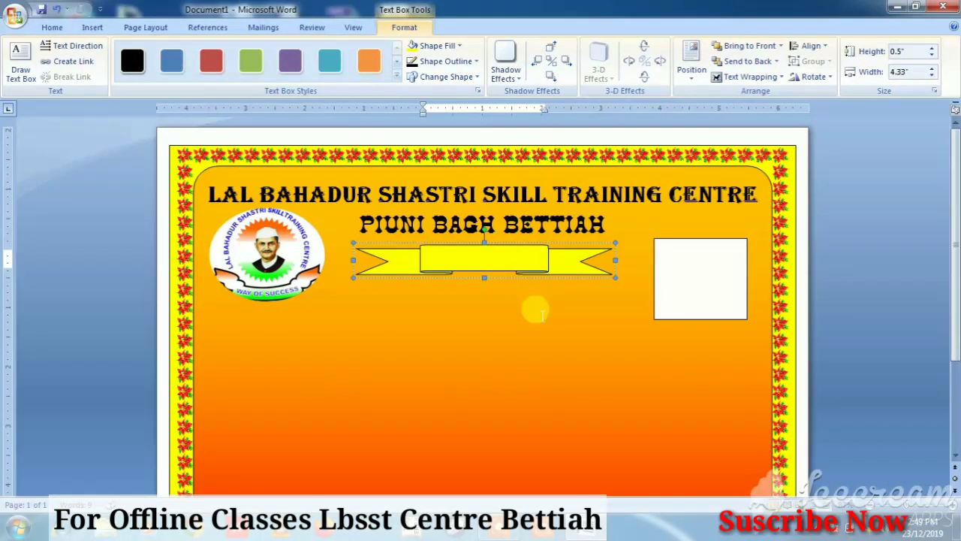
type("CERTIFICATE")
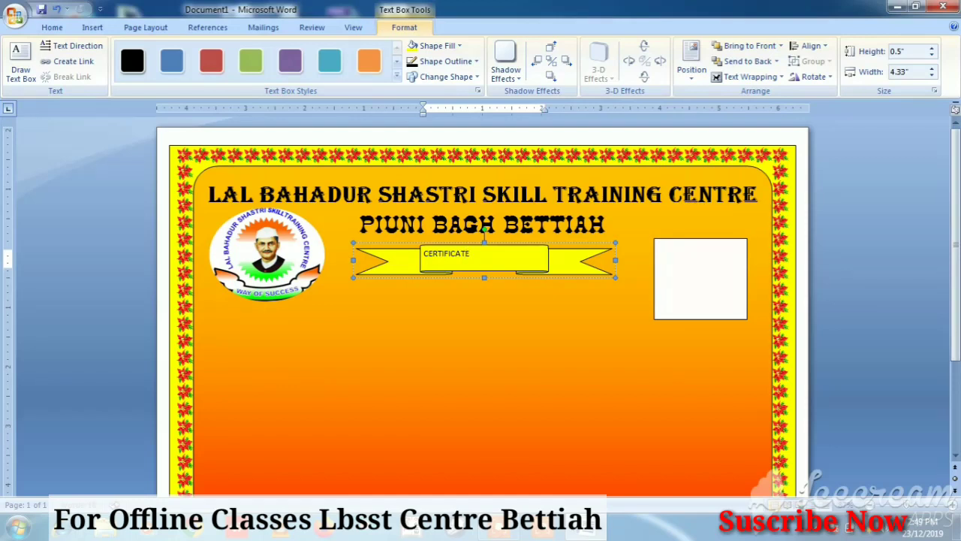
key("ctrl+a")
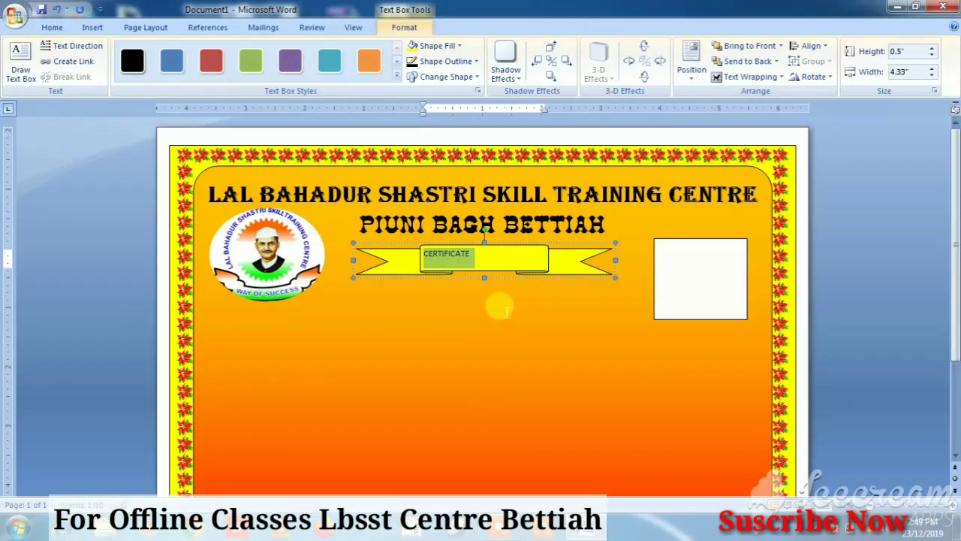
key("ctrl+e")
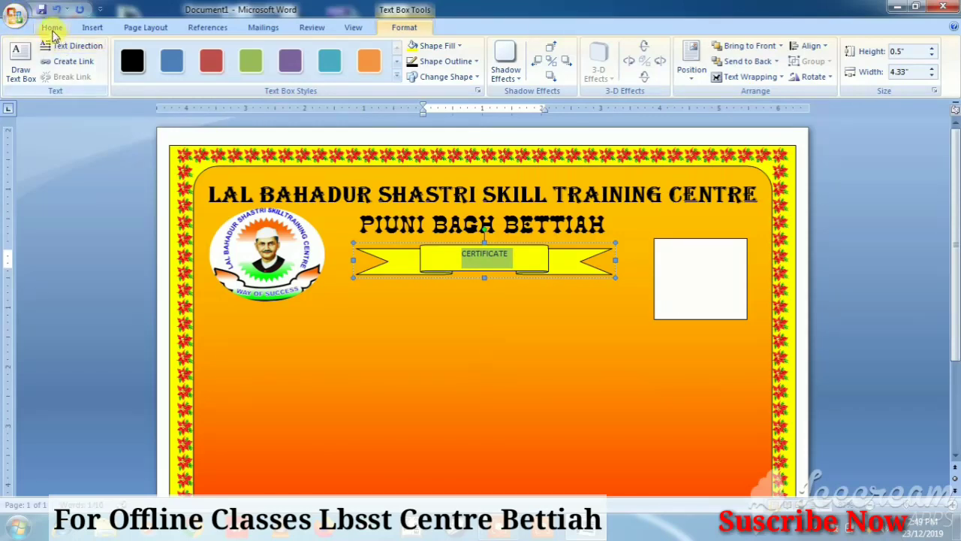
Format CERTIFICATE as bold 26 pt red text.
left_click(52, 27)
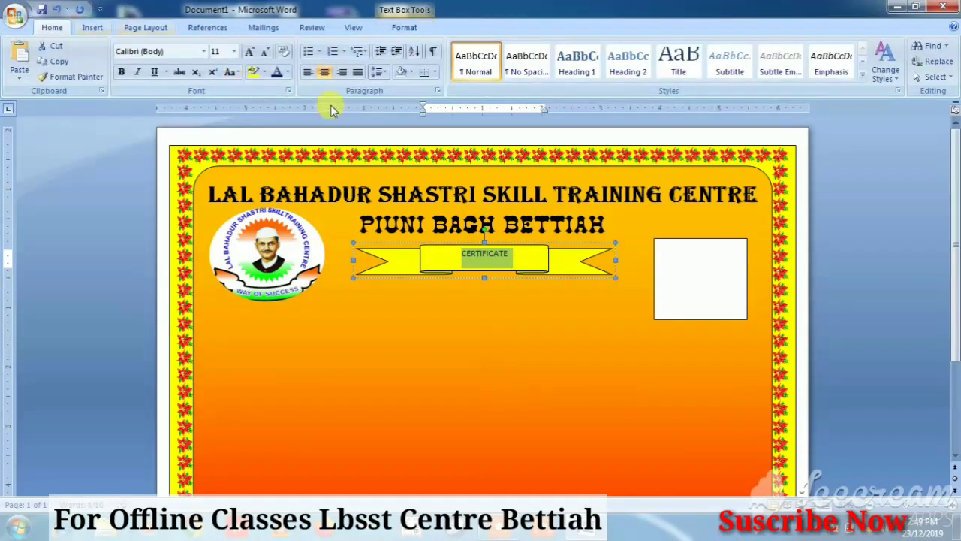
left_click(249, 51)
left_click(249, 51)
left_click(249, 51)
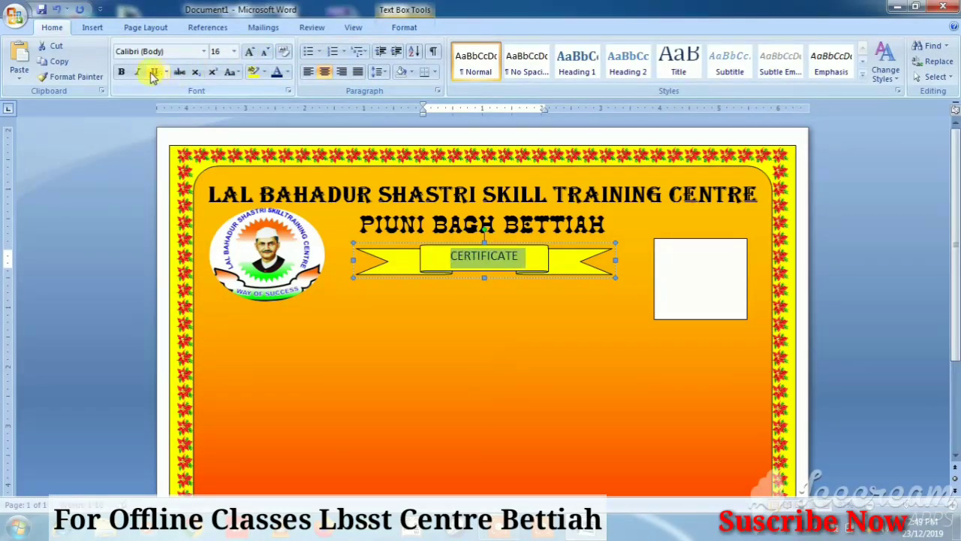
left_click(121, 73)
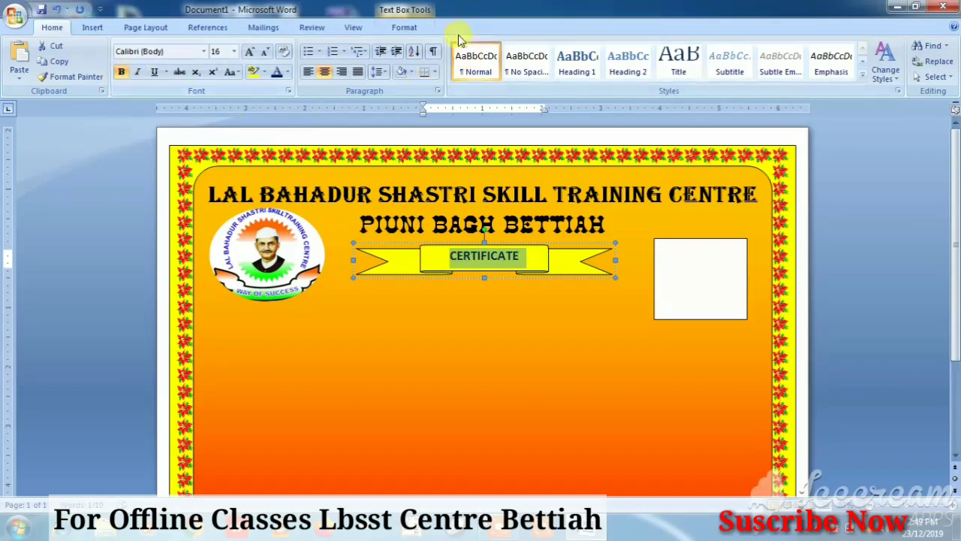
left_click(405, 27)
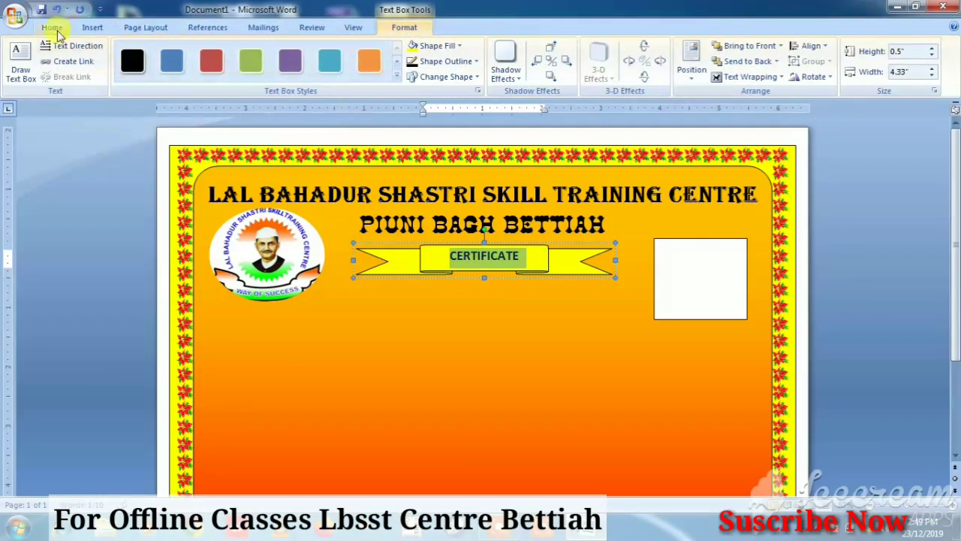
left_click(50, 28)
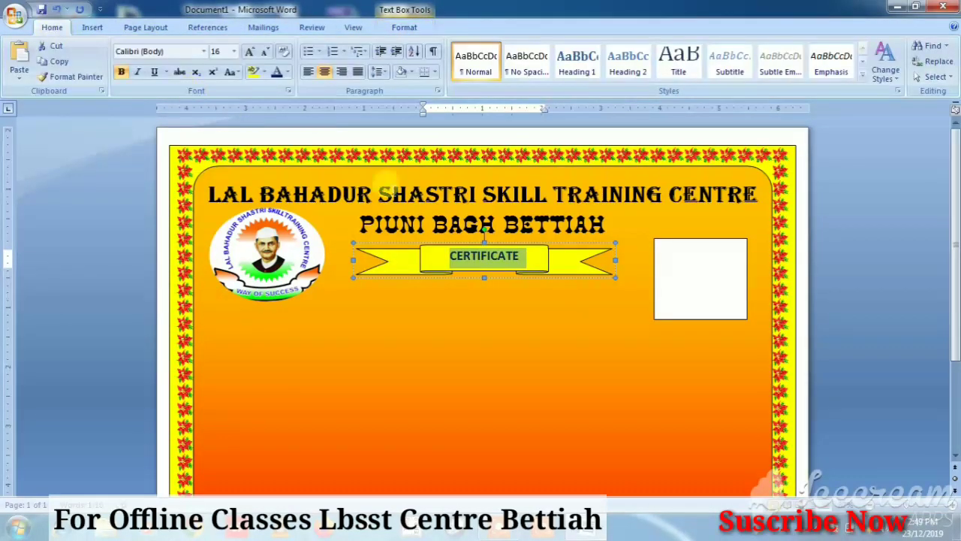
left_click(250, 53)
left_click(249, 53)
left_click(249, 52)
left_click(250, 57)
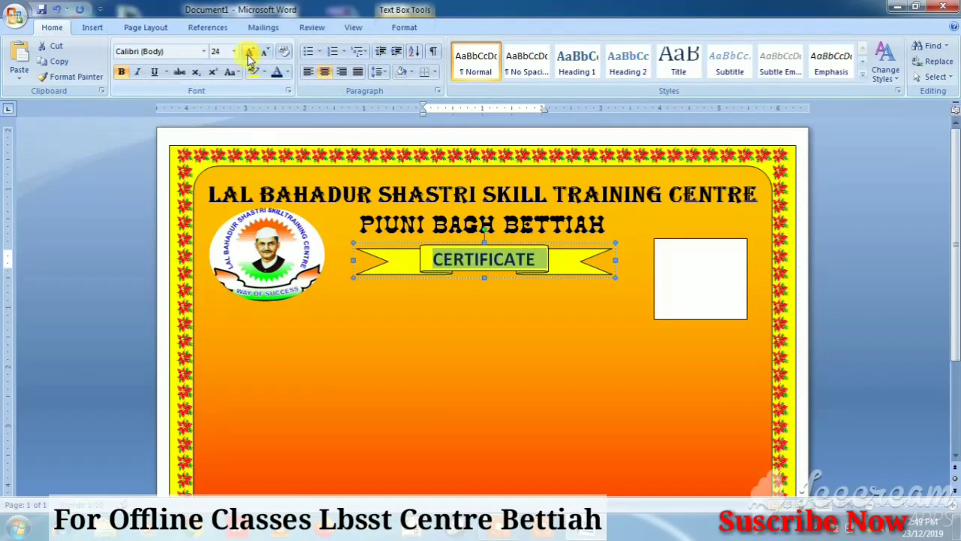
left_click(251, 57)
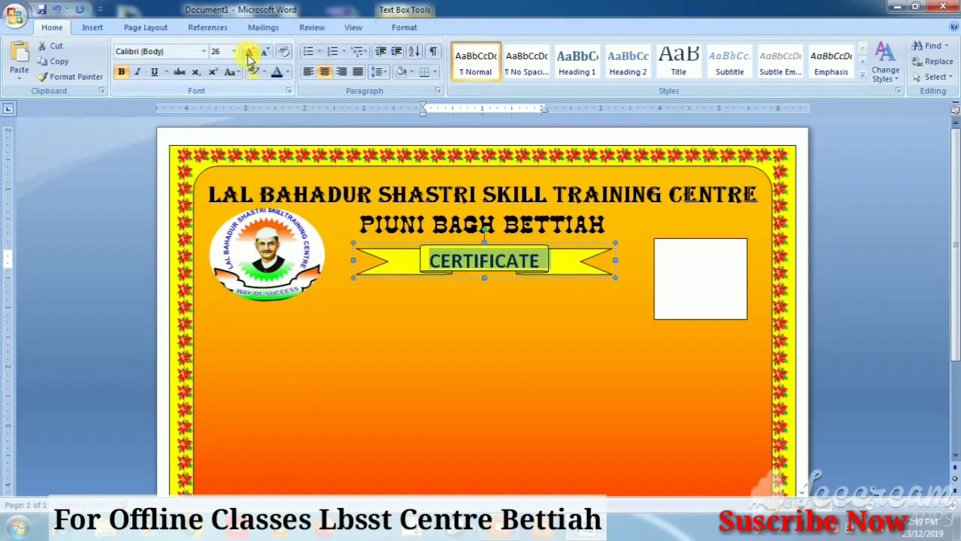
left_click(292, 72)
left_click(289, 194)
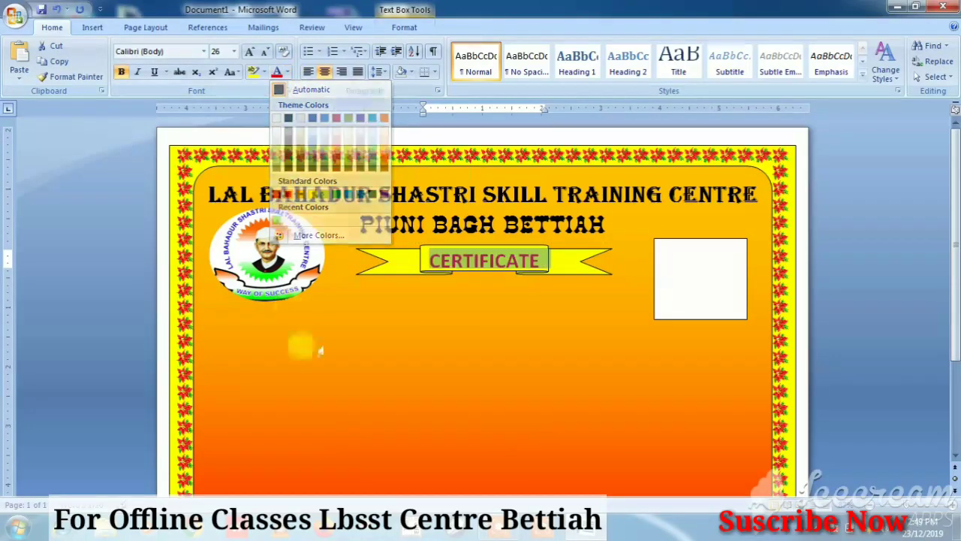
left_click(613, 371)
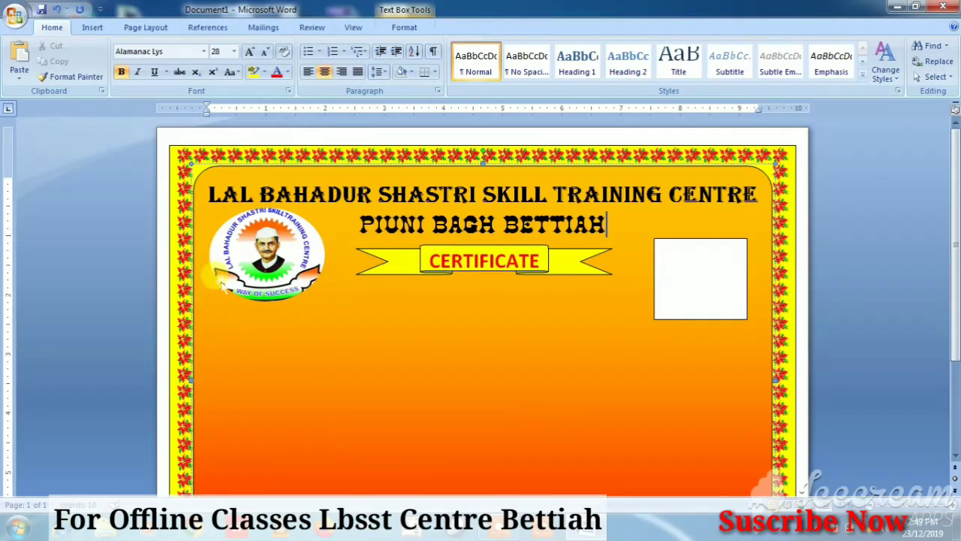
Draw a large rectangle over the lower certificate panel.
scroll(216, 279, "down", 3)
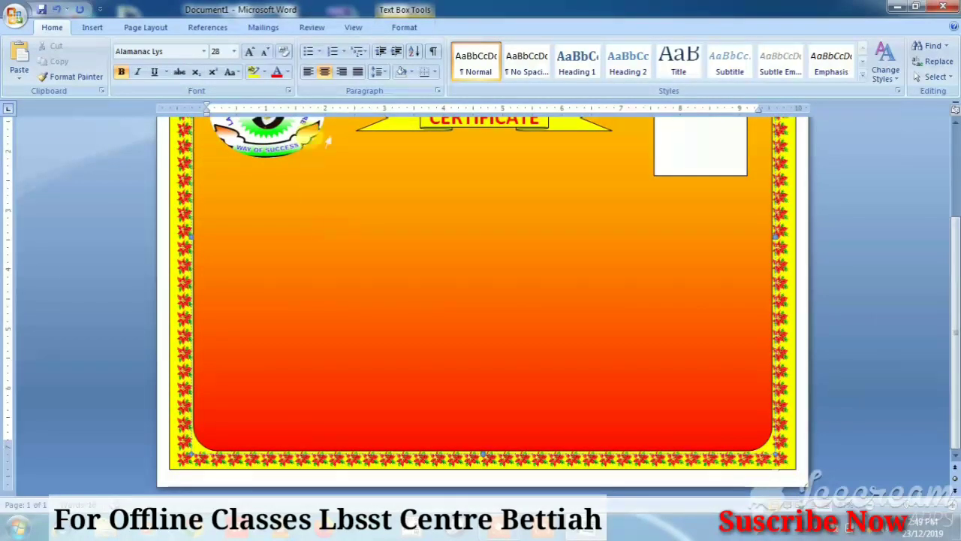
left_click(93, 27)
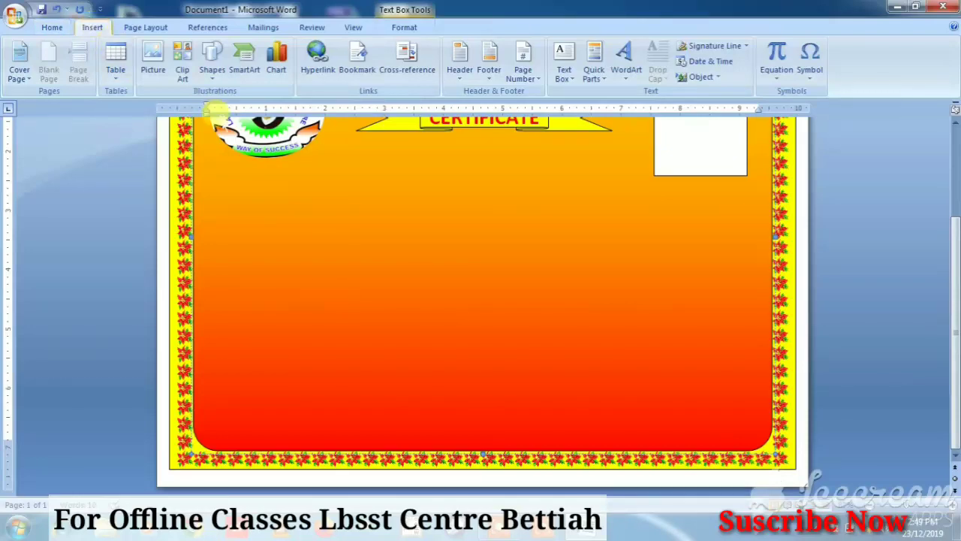
left_click(213, 60)
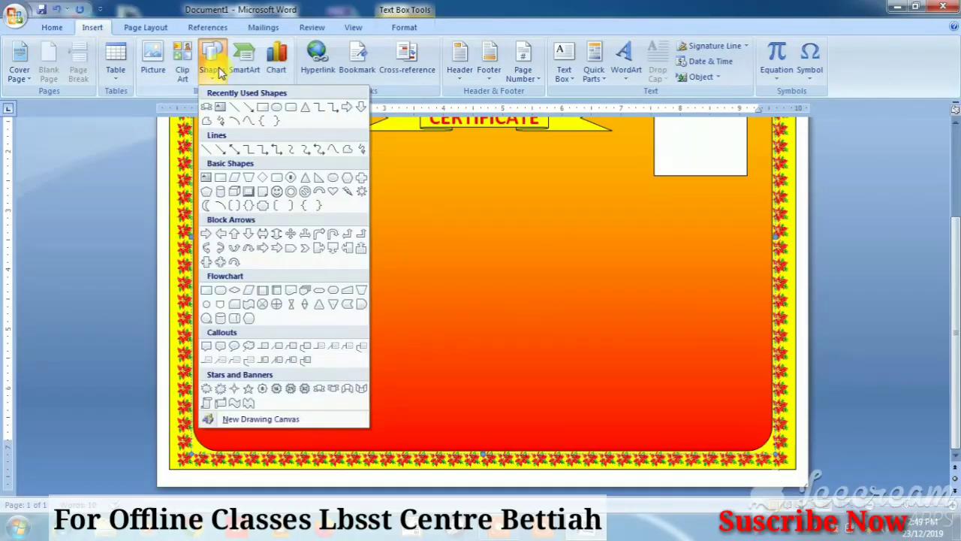
left_click(262, 110)
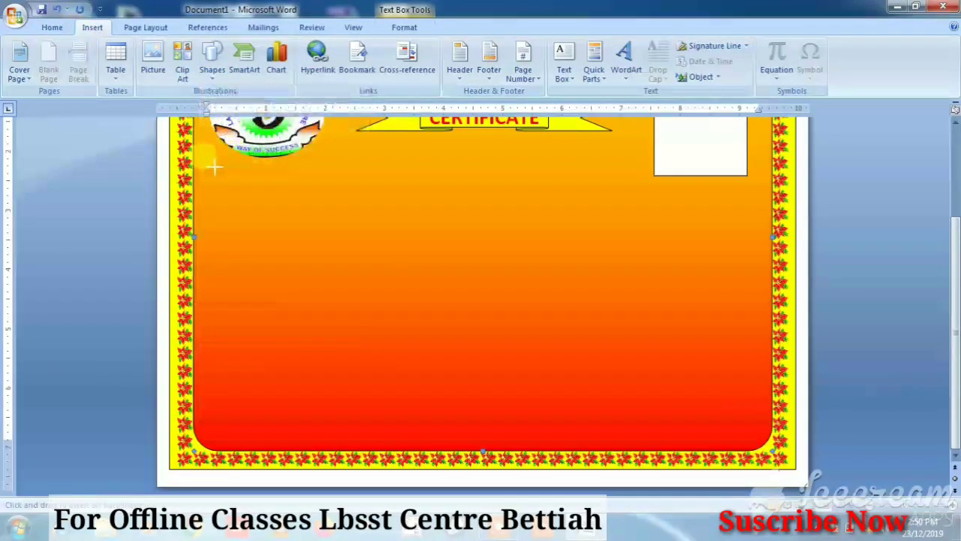
left_click_drag(683, 396, 745, 428)
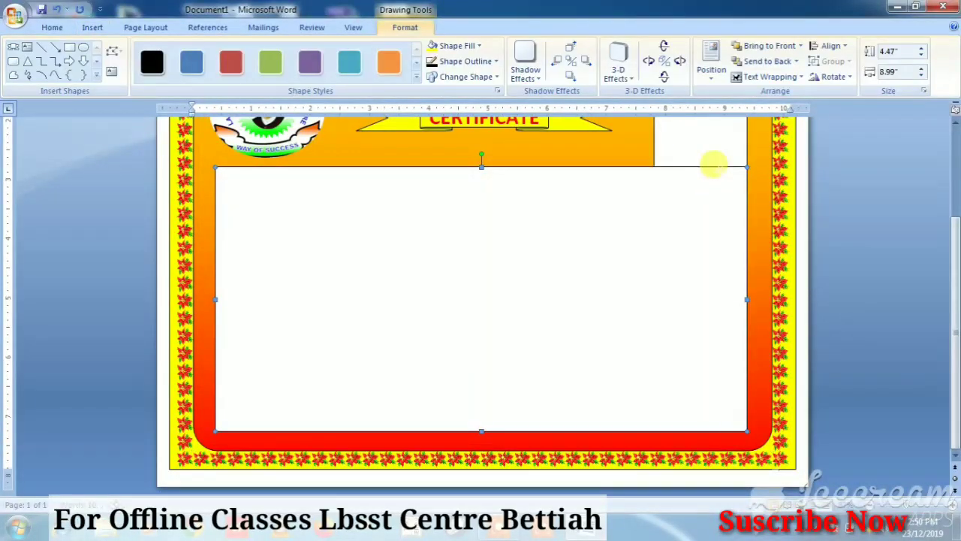
Move the small top-right white box higher and adjust its height.
left_click(709, 135)
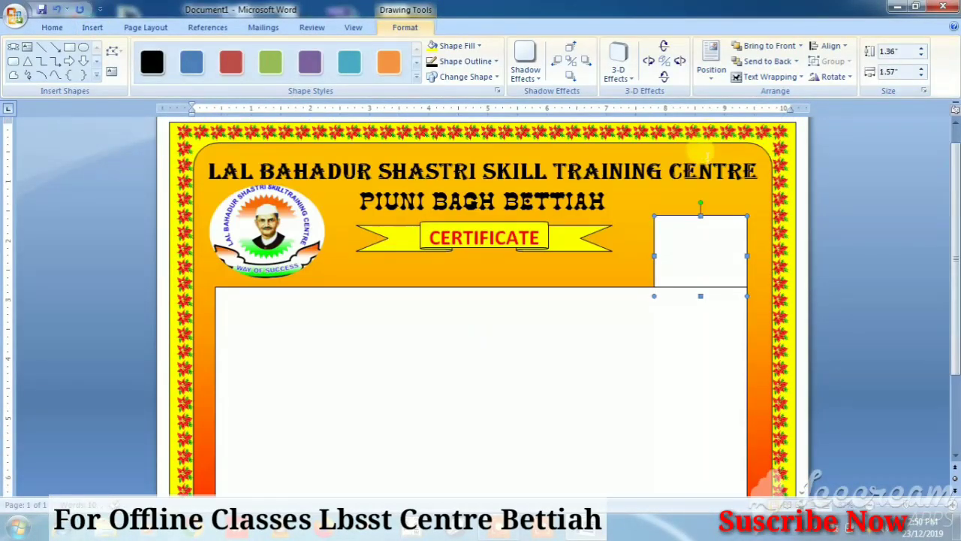
scroll(706, 146, "up", 3)
left_click_drag(700, 295, 700, 283)
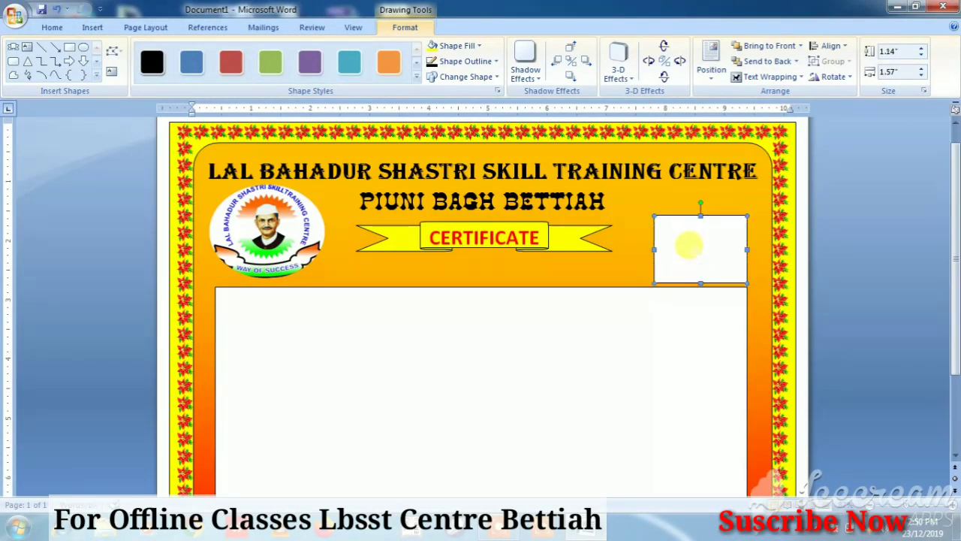
left_click_drag(686, 240, 692, 217)
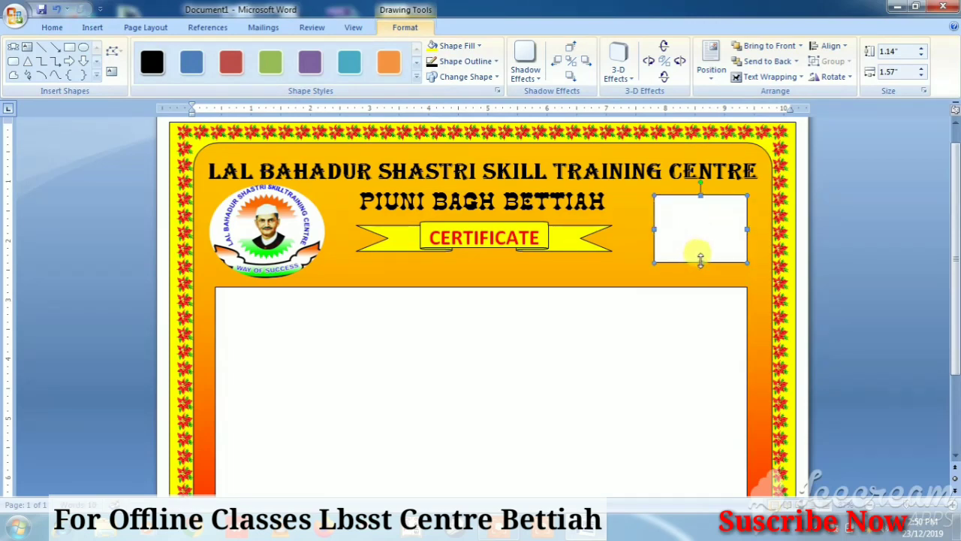
left_click_drag(700, 263, 700, 273)
left_click(362, 345)
Add text to the large rectangle, starting the statement with dotted blanks for name and hours.
right_click(351, 347)
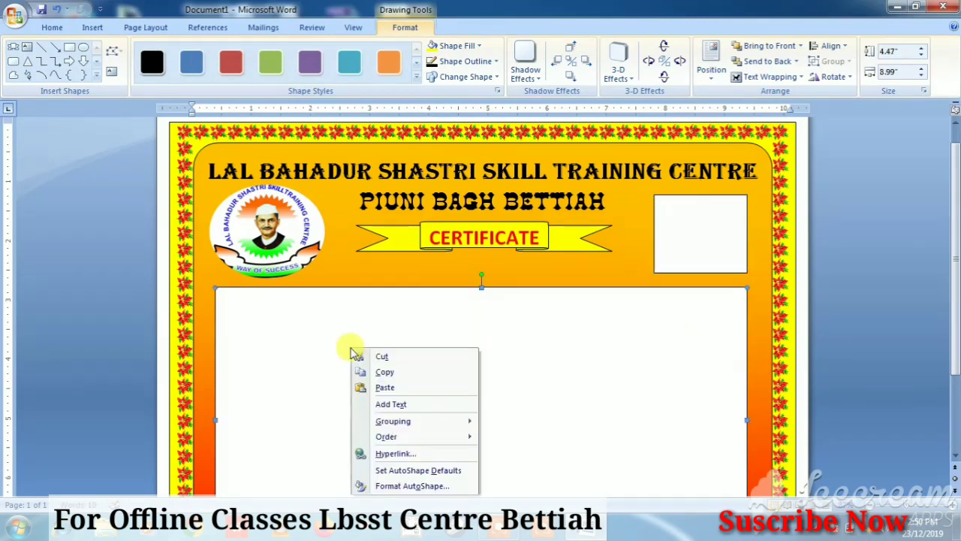
left_click(406, 404)
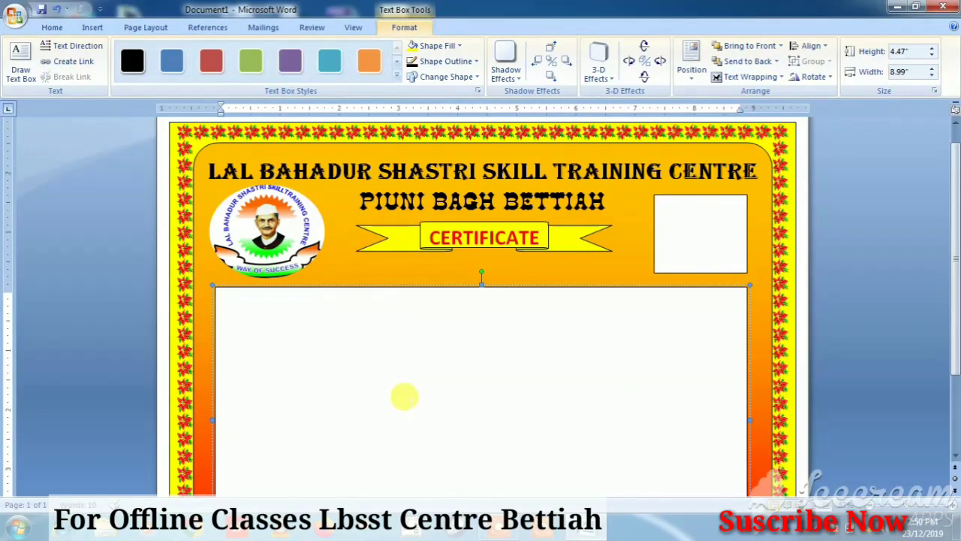
type("T")
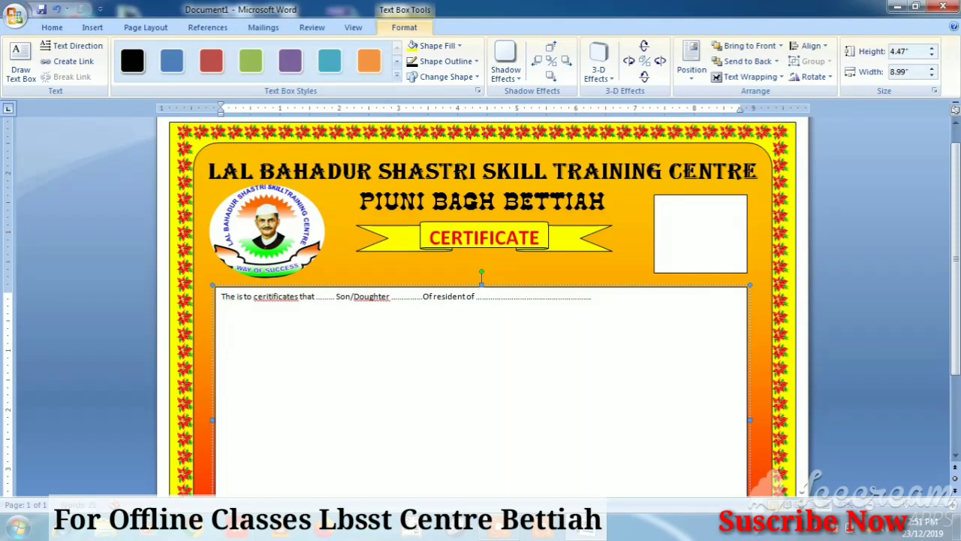
type("as")
type("u")
type("ccessfu")
type("lly ")
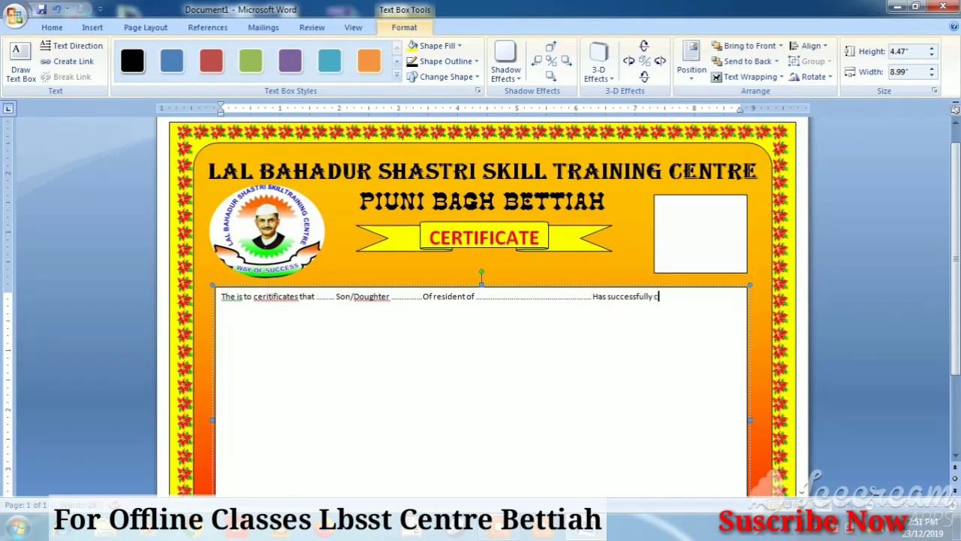
type(" complete")
type("....")
type("of ")
type(".......")
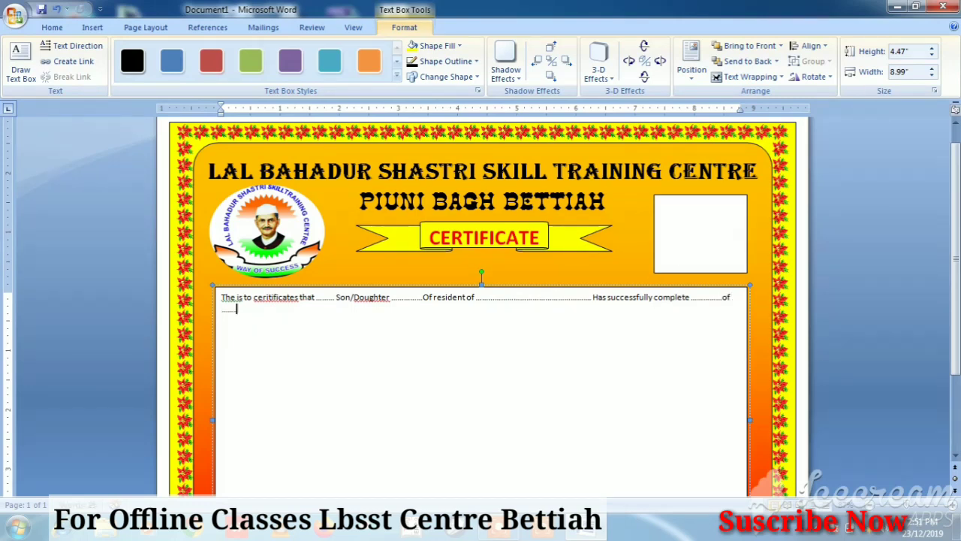
type("hours")
type(" a")
type("t this ")
type("i")
type("nst")
type("itute")
type(" fro")
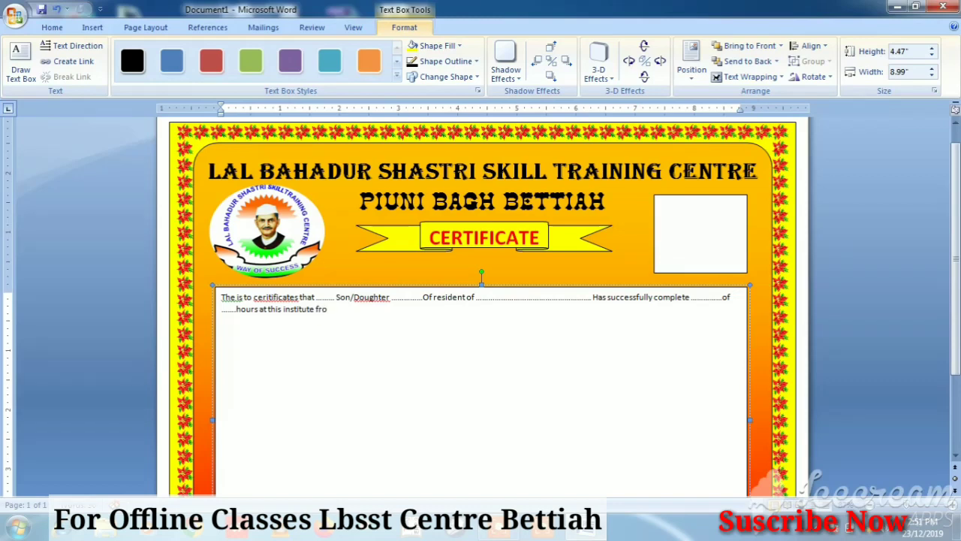
type("m")
Finish the statement ending 'date of birth is ……AD.' and select all its text.
type("acc")
type("urdi")
type("ng")
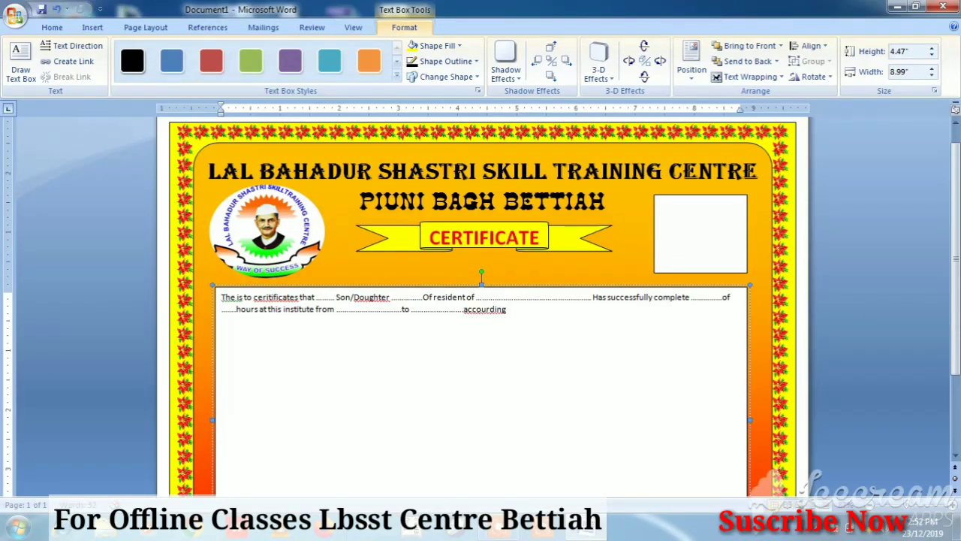
type("o the birt")
type("h certi")
type("fi")
type("cates")
key("BackSpace")
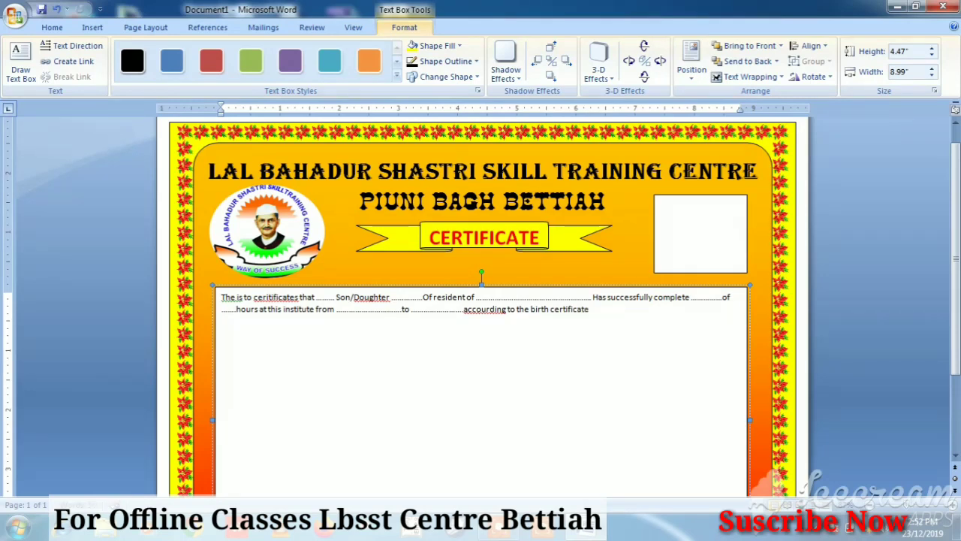
type("er")
type(" date ")
type("o")
type("f birth is")
left_click(405, 397)
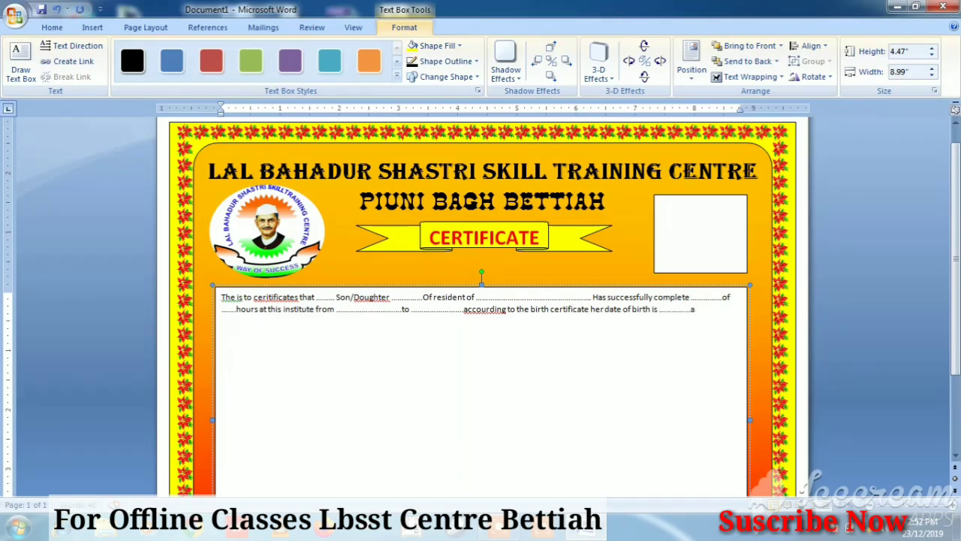
key("BackSpace")
type("AD")
key("ctrl+a")
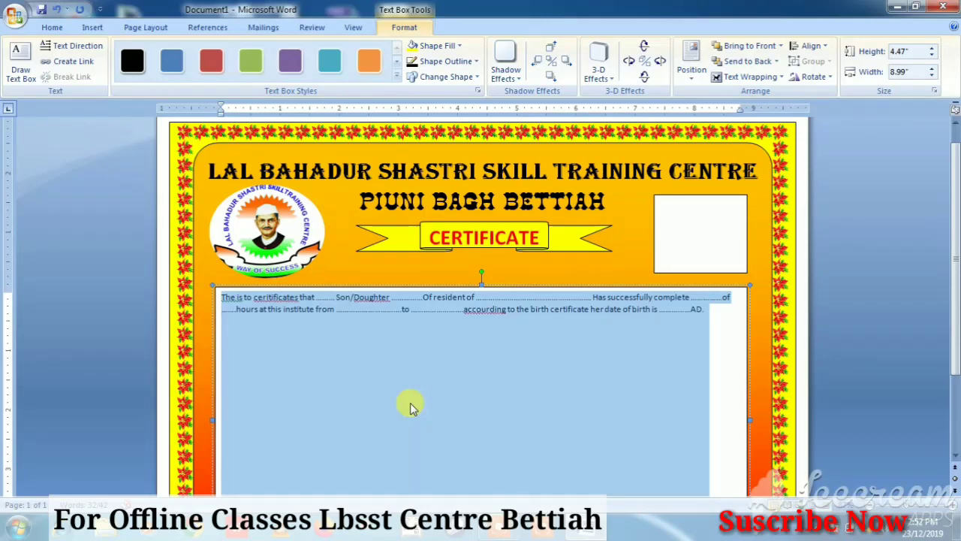
Enlarge the body text to size 26 and justify its paragraphs.
scroll(410, 403, "up", 1)
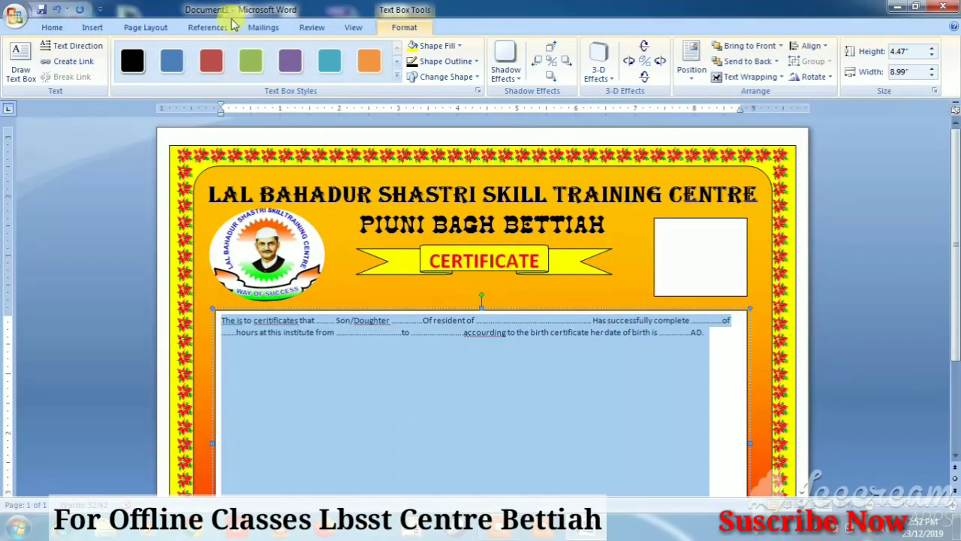
left_click(45, 29)
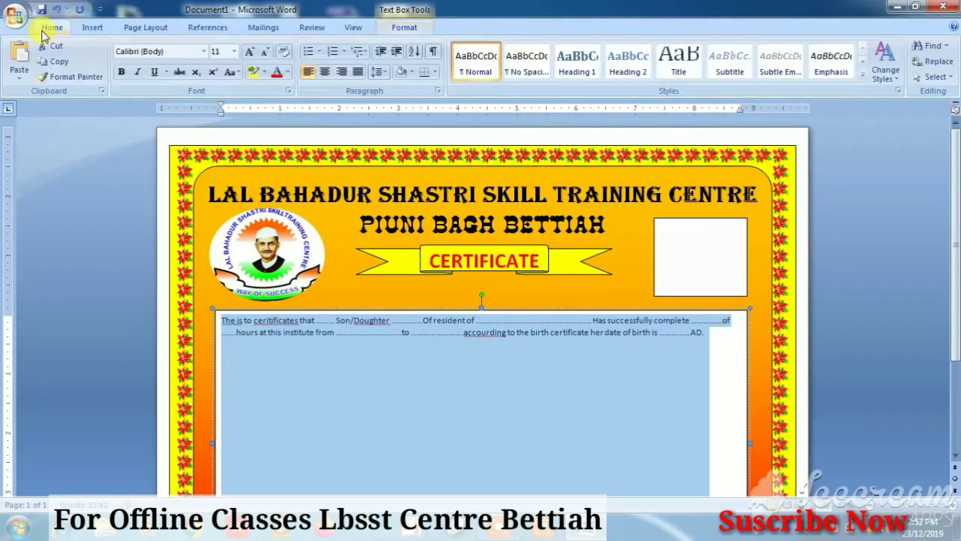
left_click(250, 53)
left_click(250, 53)
left_click(250, 52)
left_click(250, 53)
left_click(250, 52)
left_click(250, 53)
left_click(250, 53)
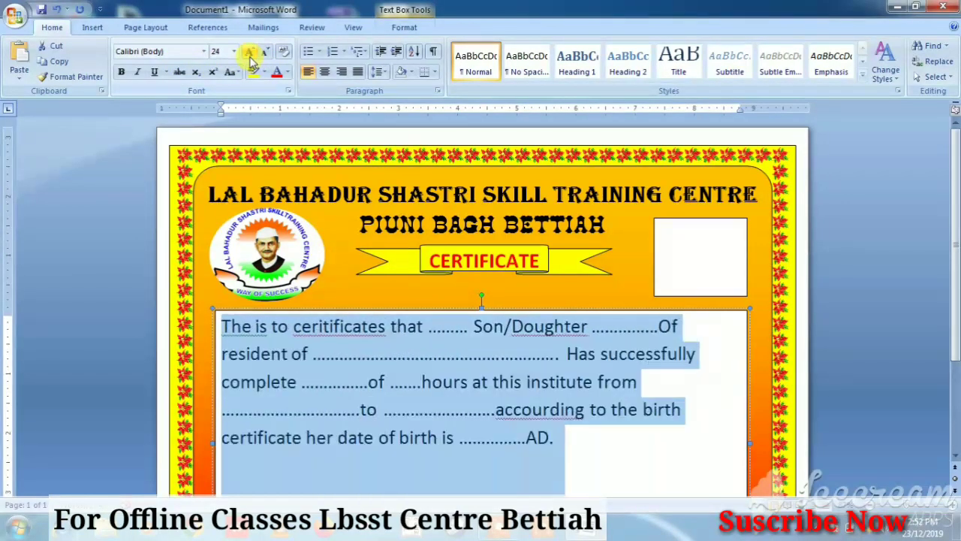
left_click(250, 53)
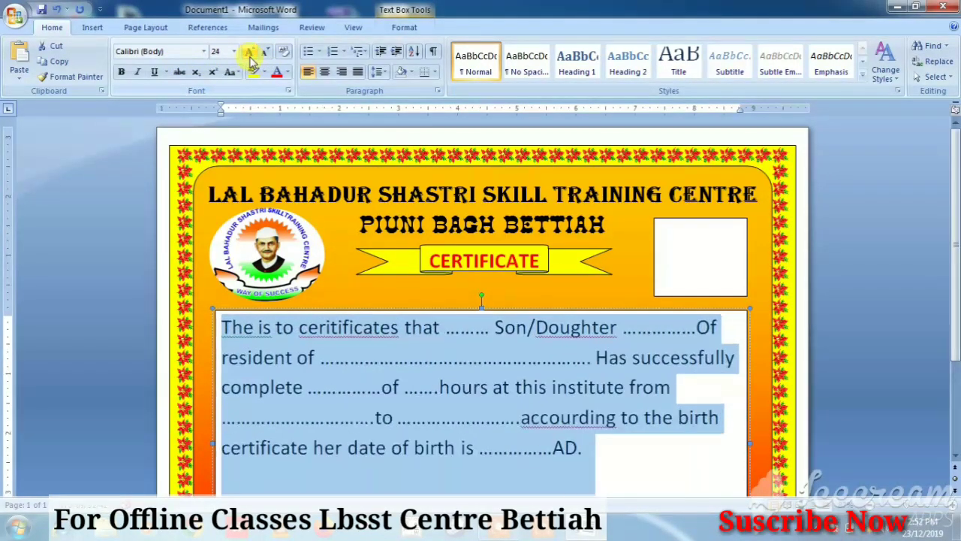
left_click(325, 71)
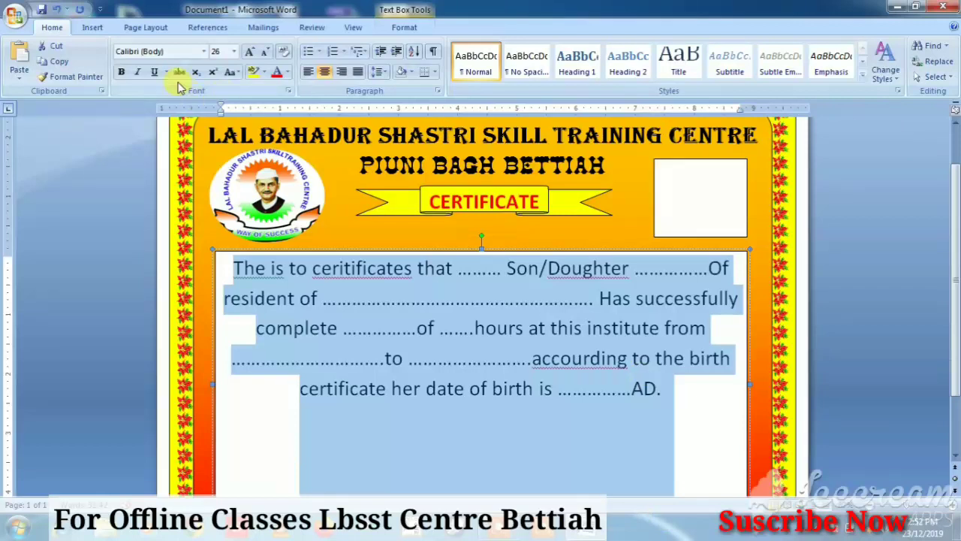
left_click(358, 72)
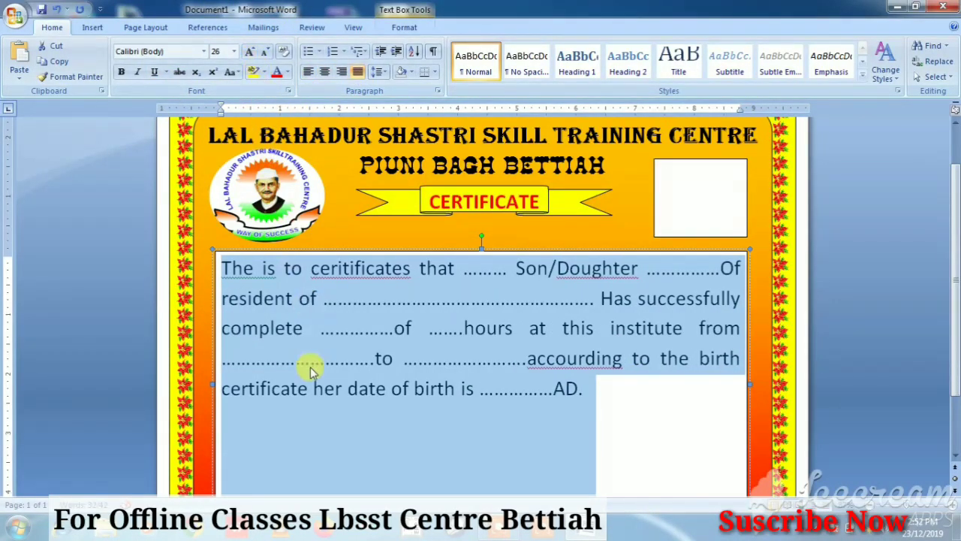
Shorten the white text box to 2.54" by 8.91" and dismiss the autocorrect suggestion.
left_click_drag(596, 388, 221, 259)
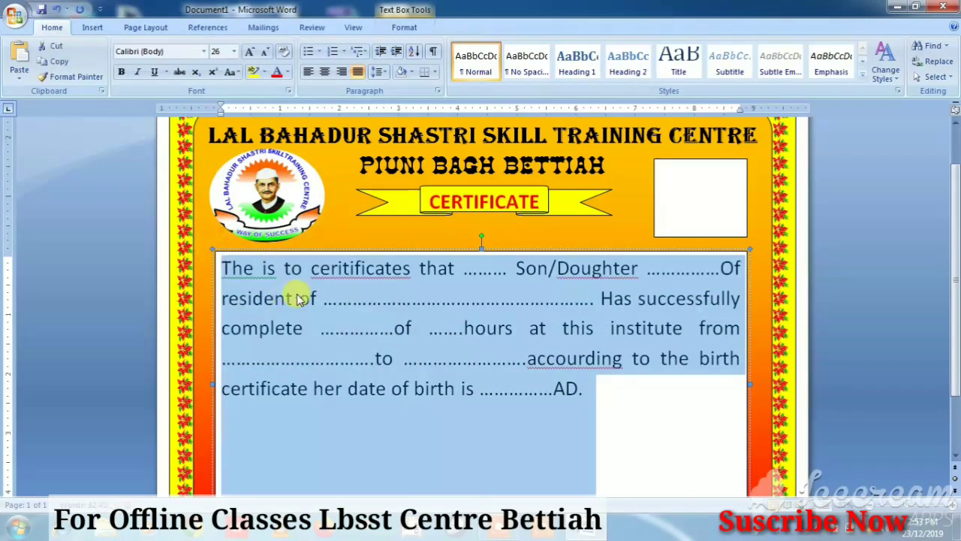
left_click(610, 403)
scroll(610, 403, "down", 2)
scroll(611, 403, "up", 2)
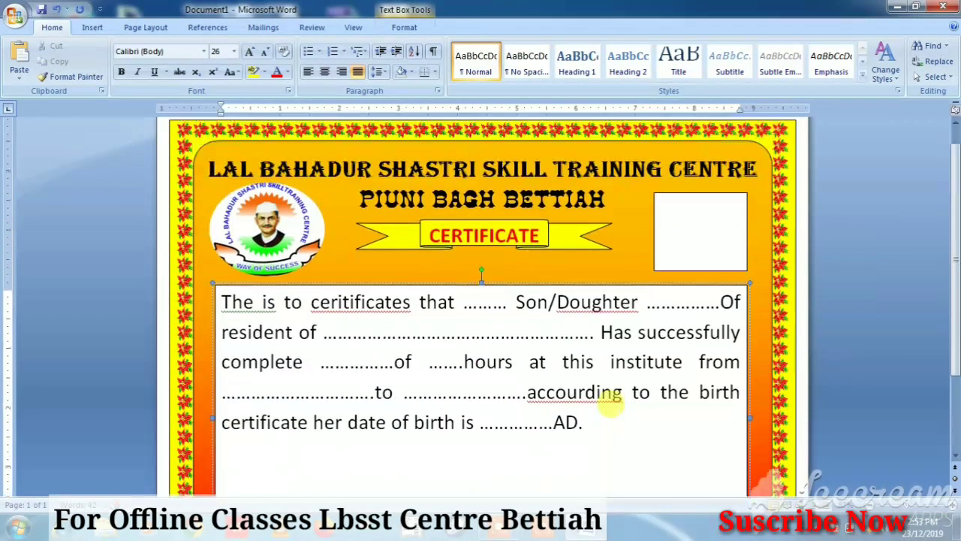
scroll(554, 365, "down", 2)
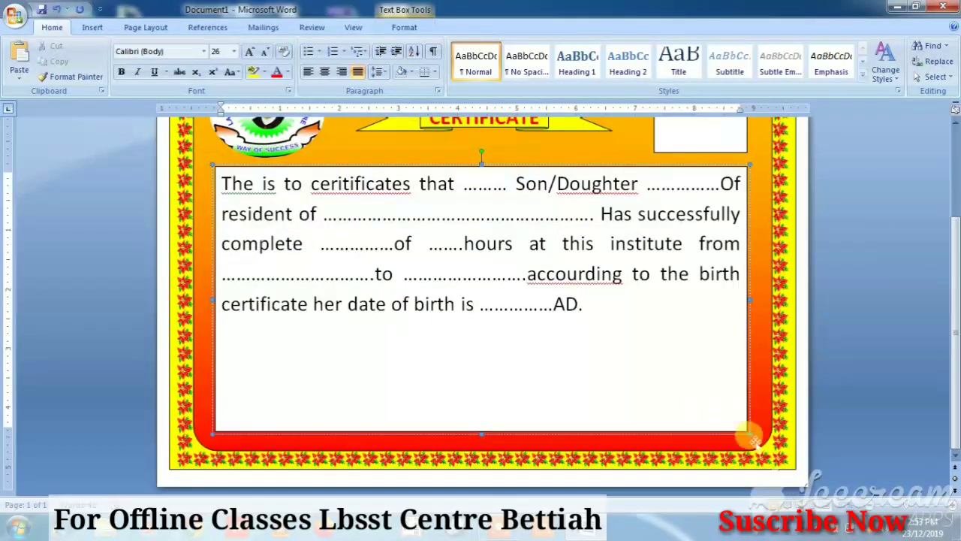
left_click_drag(746, 432, 728, 323)
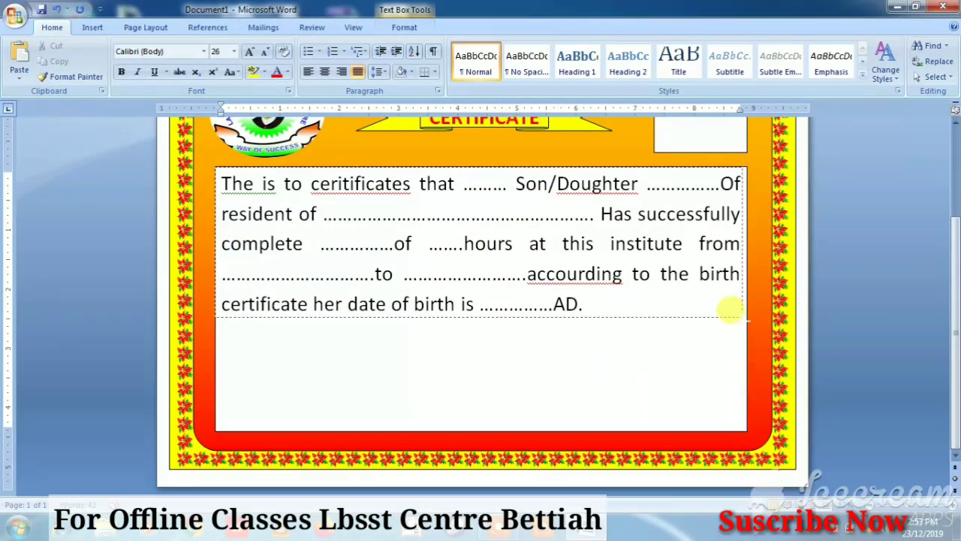
scroll(630, 328, "up", 3)
scroll(629, 328, "up", 1)
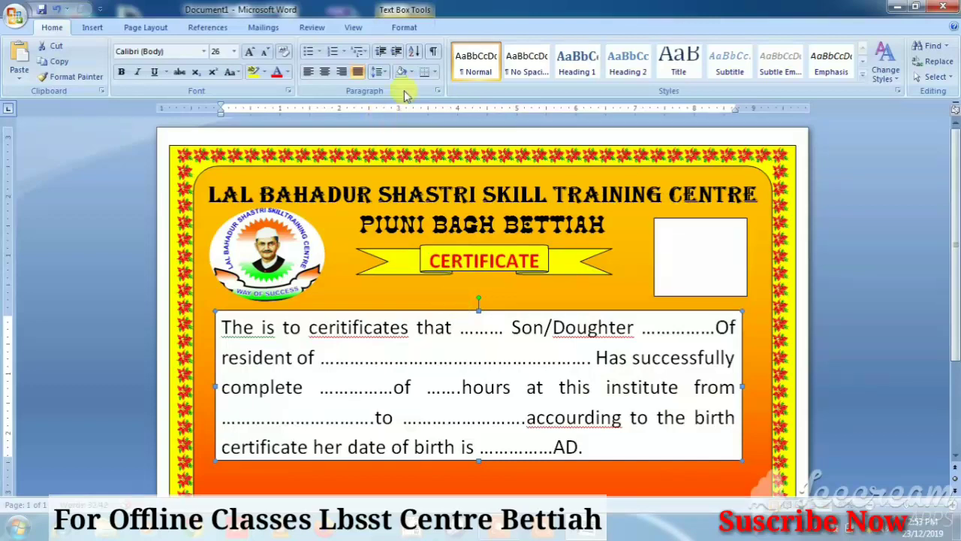
left_click(396, 366)
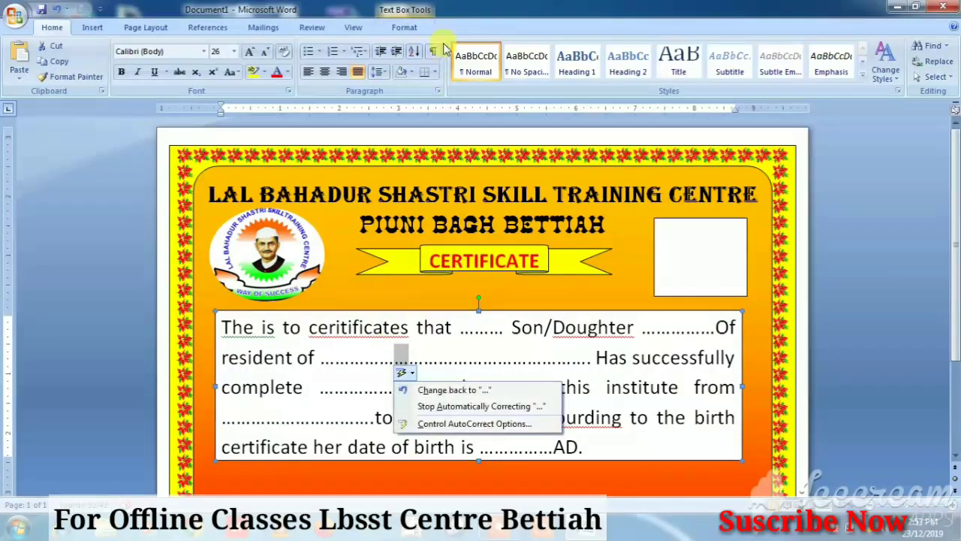
left_click(404, 27)
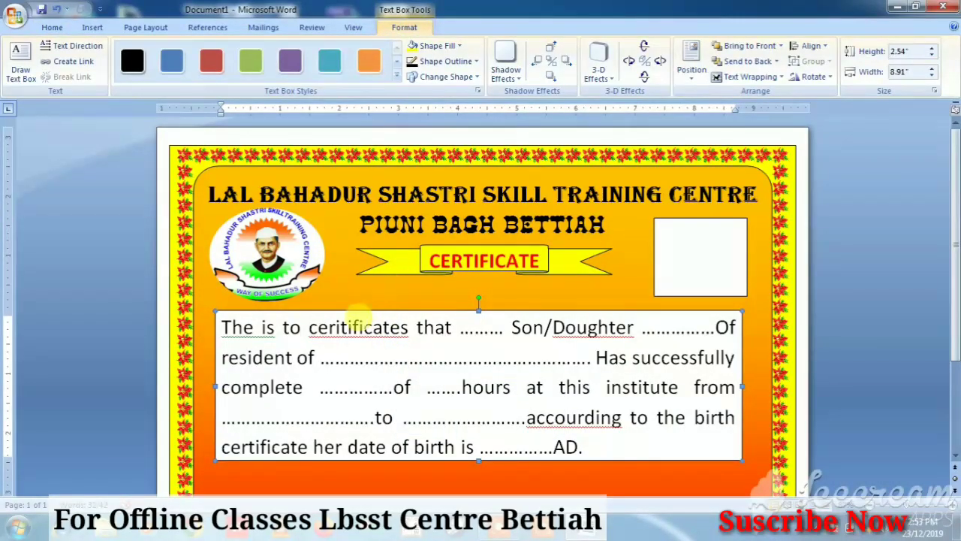
Correct the misspellings to certificates, Daughter and according.
right_click(364, 327)
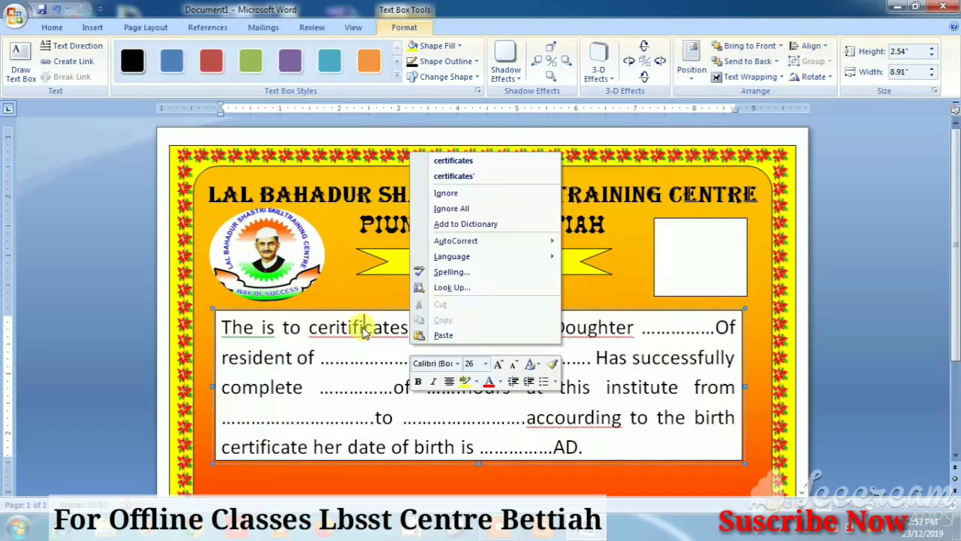
left_click(453, 161)
right_click(595, 340)
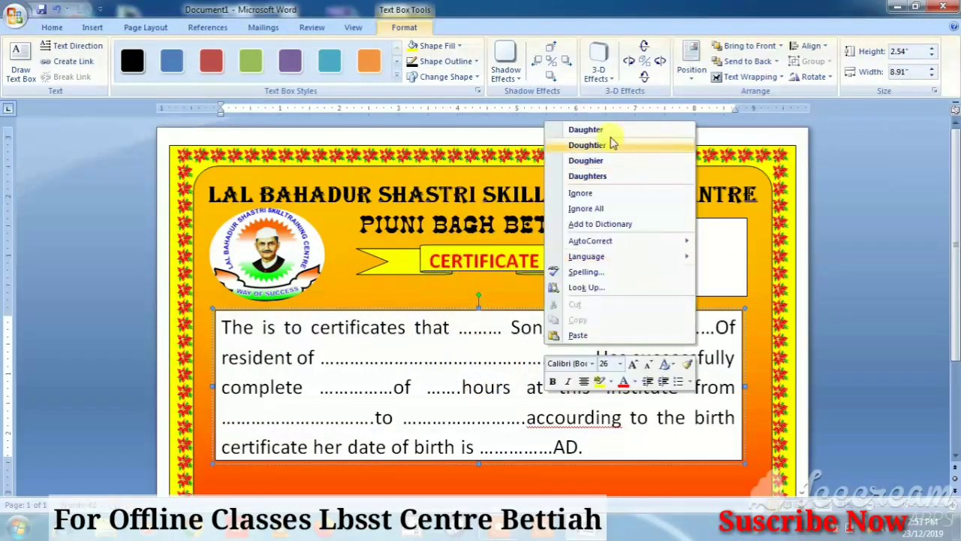
left_click(586, 129)
right_click(563, 417)
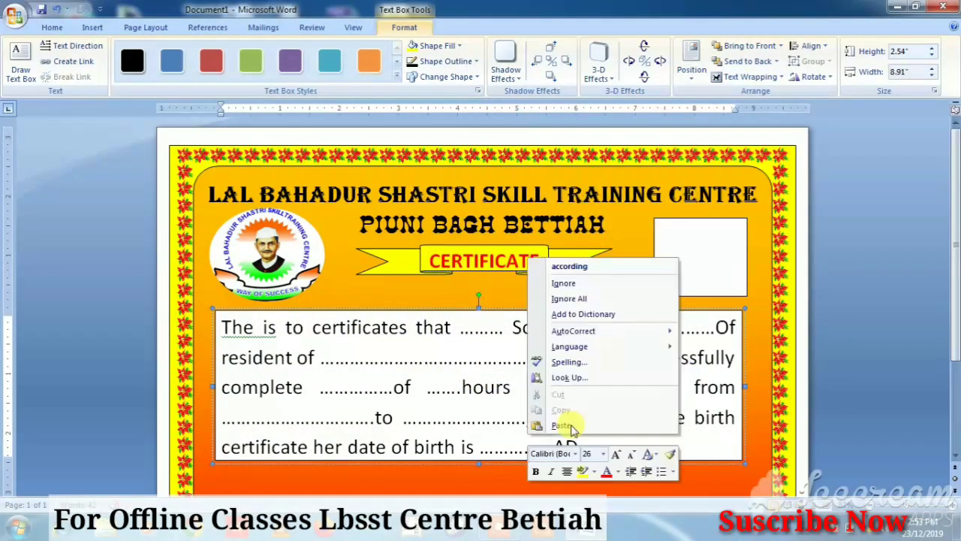
left_click(597, 272)
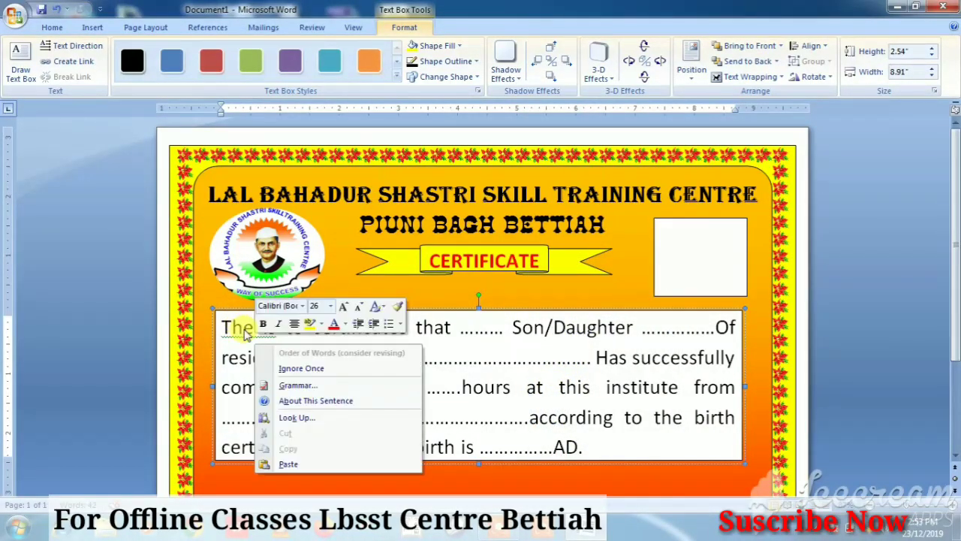
Change the opening words 'The is' to 'This is'.
right_click(256, 343)
left_click(248, 328)
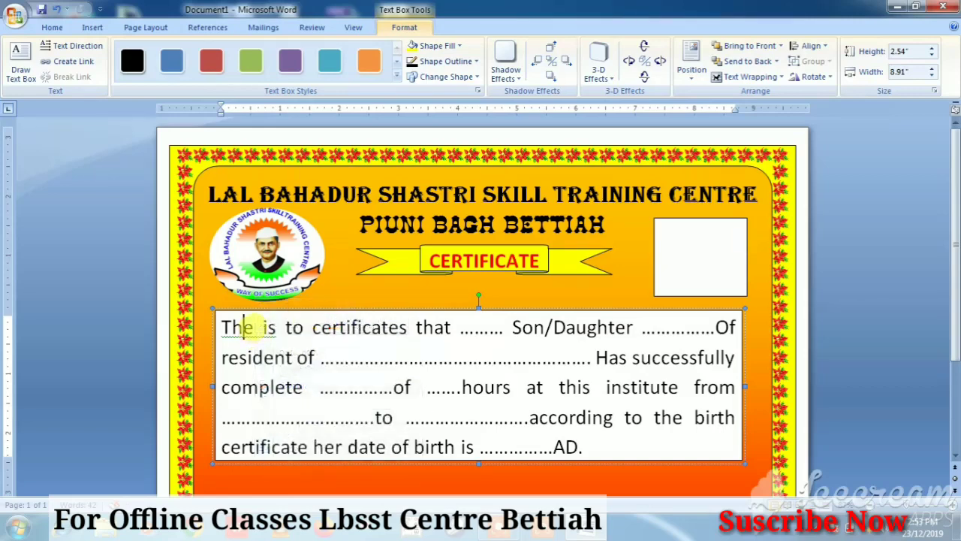
key("BackSpace")
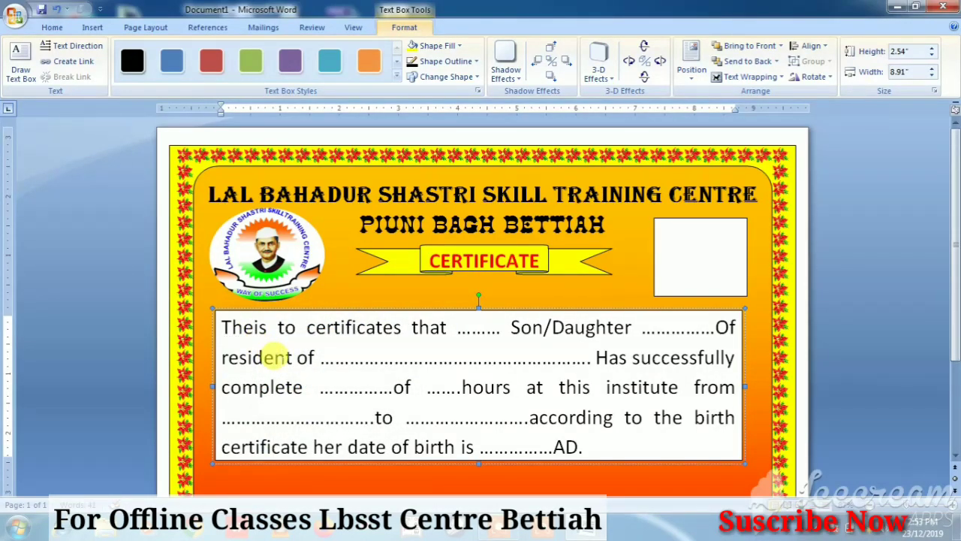
key("BackSpace")
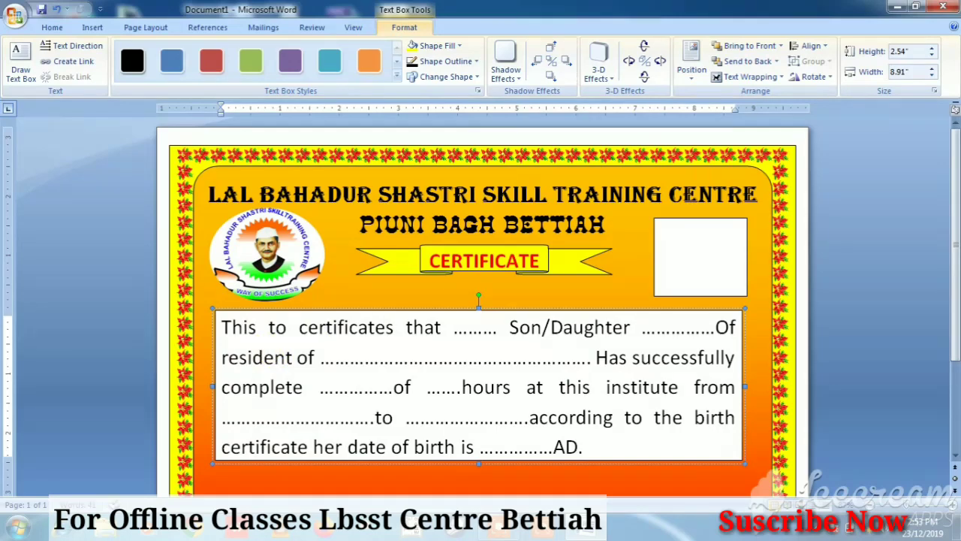
type("s")
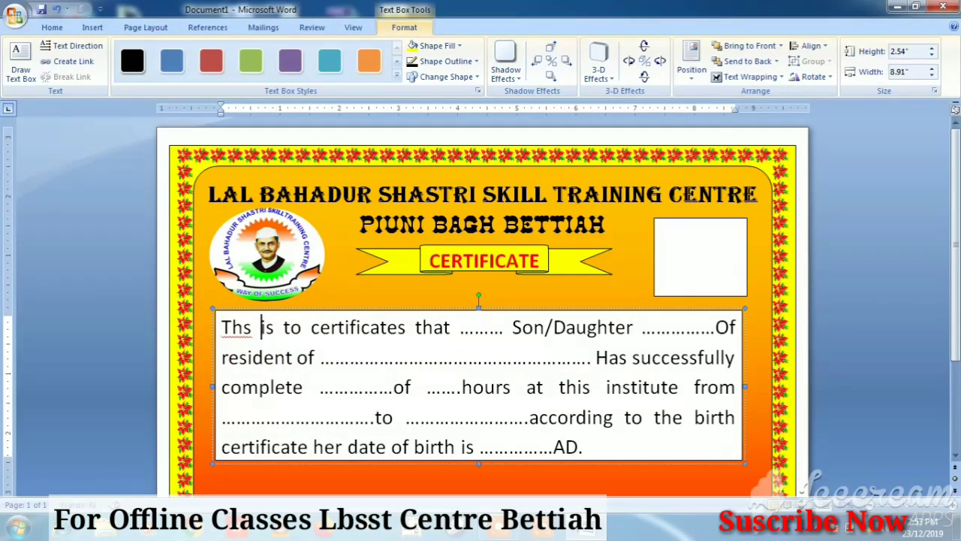
key("BackSpace")
key("BackSpace")
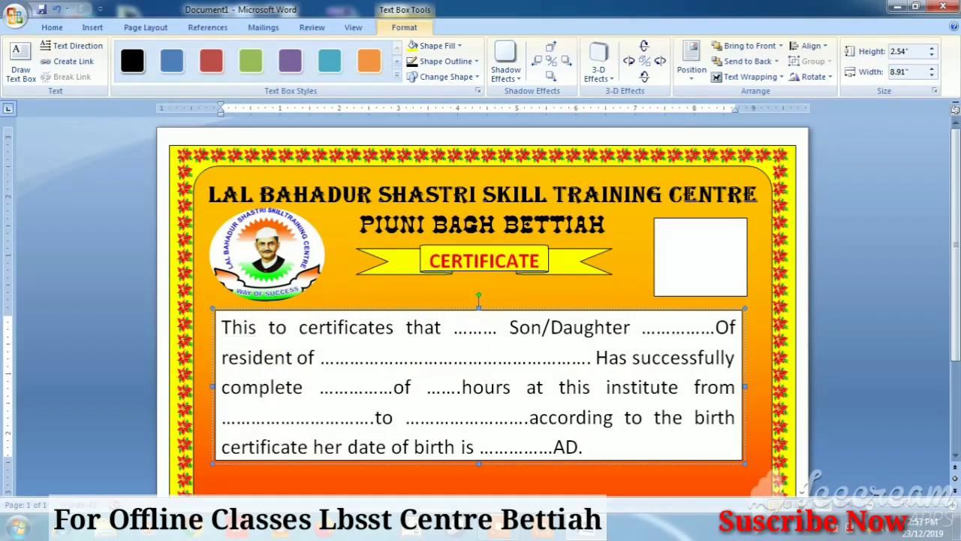
type("is")
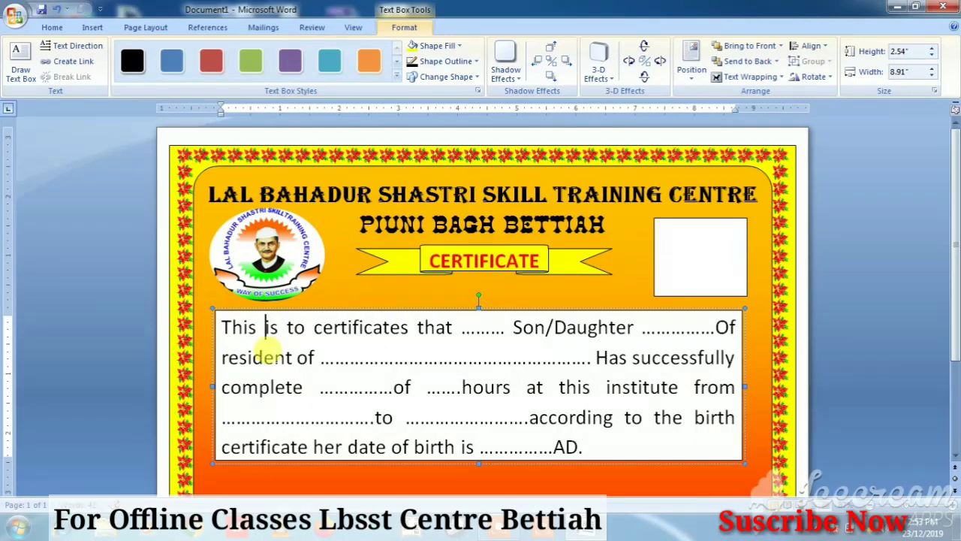
Set the body-text box to No Fill and No Outline so the orange gradient shows through.
left_click(461, 47)
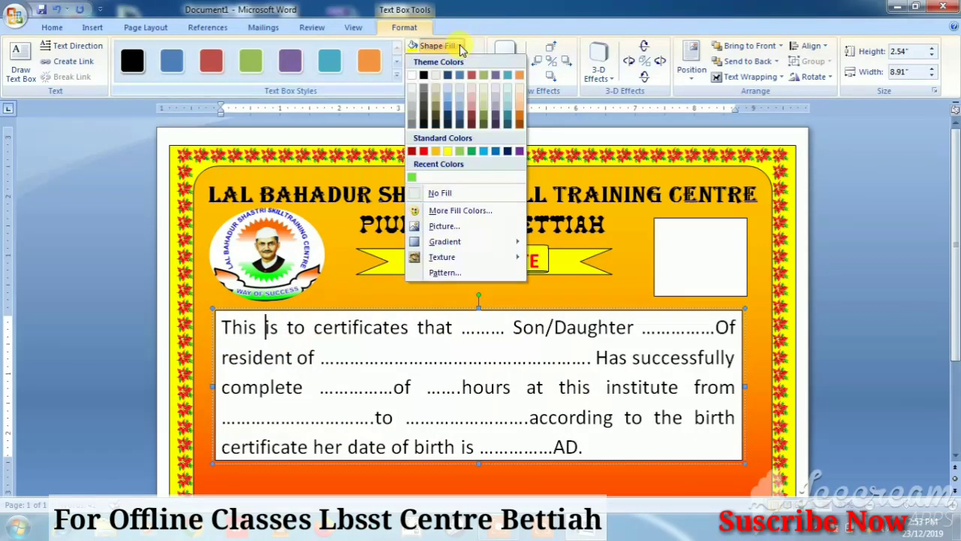
left_click(454, 193)
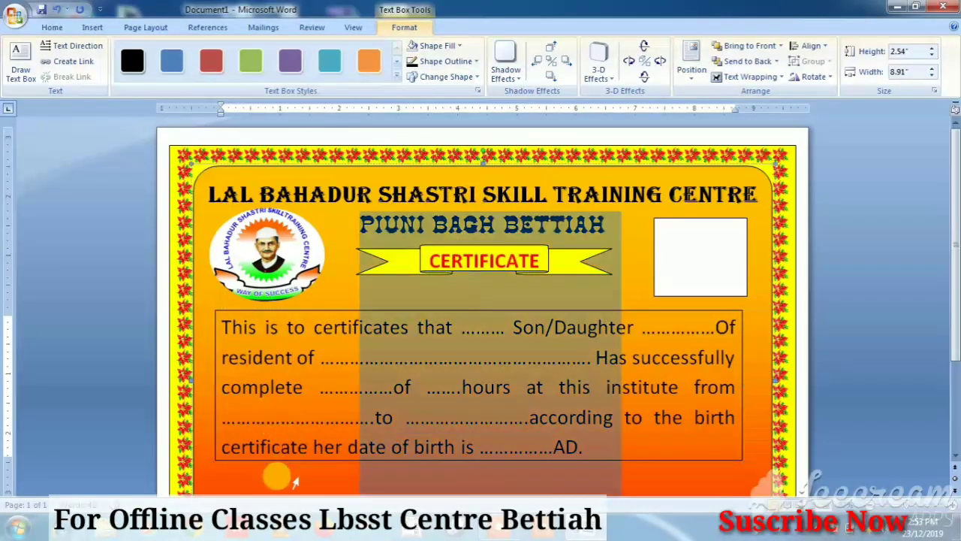
left_click(305, 328)
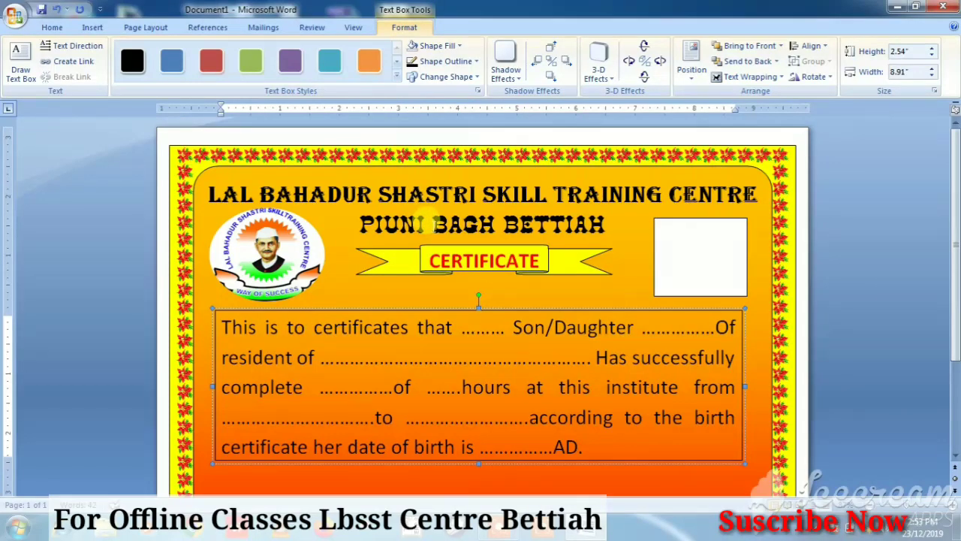
left_click(452, 65)
left_click(430, 208)
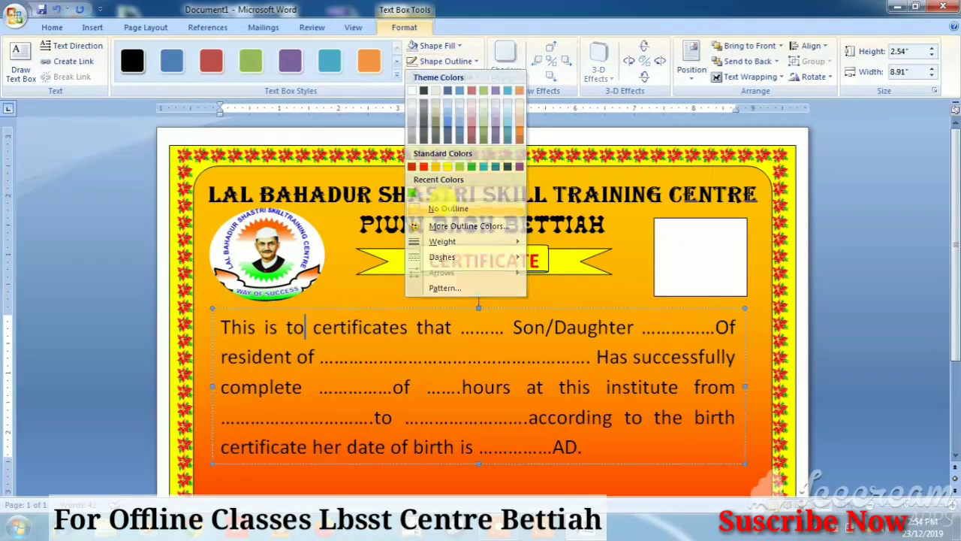
scroll(443, 201, "down", 3)
left_click(515, 414)
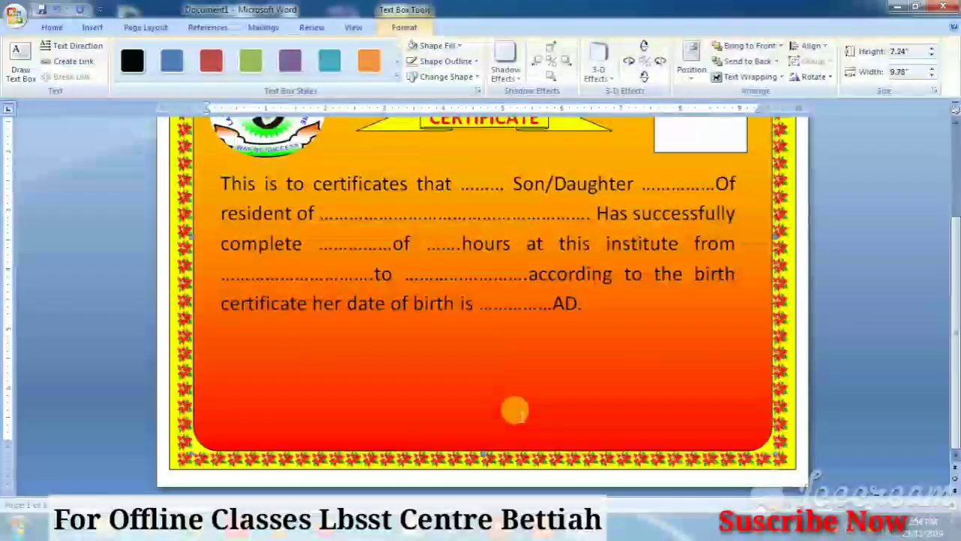
scroll(511, 398, "up", 3)
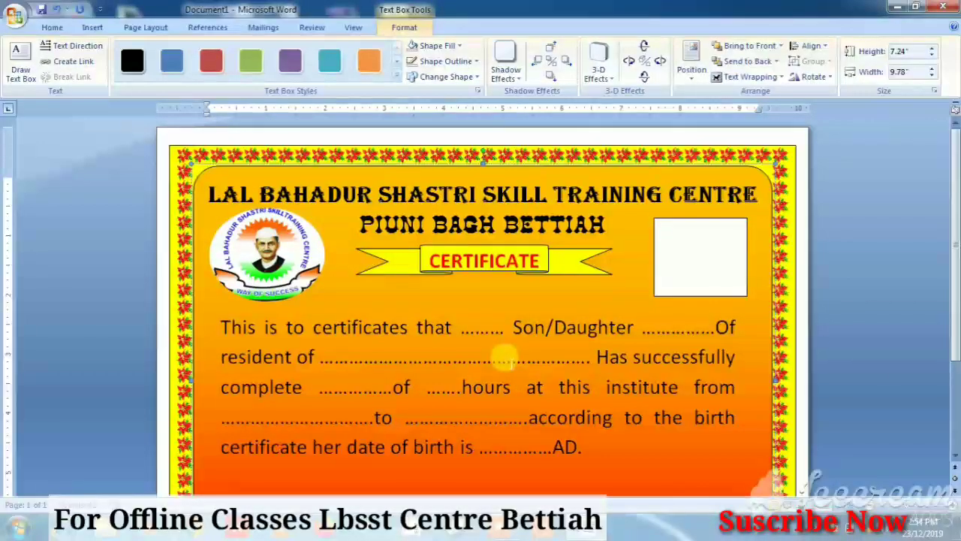
scroll(505, 359, "down", 3)
Draw a bottom-left rectangle and duplicate it to make three 0.89" by 2.39" signature boxes.
left_click(52, 27)
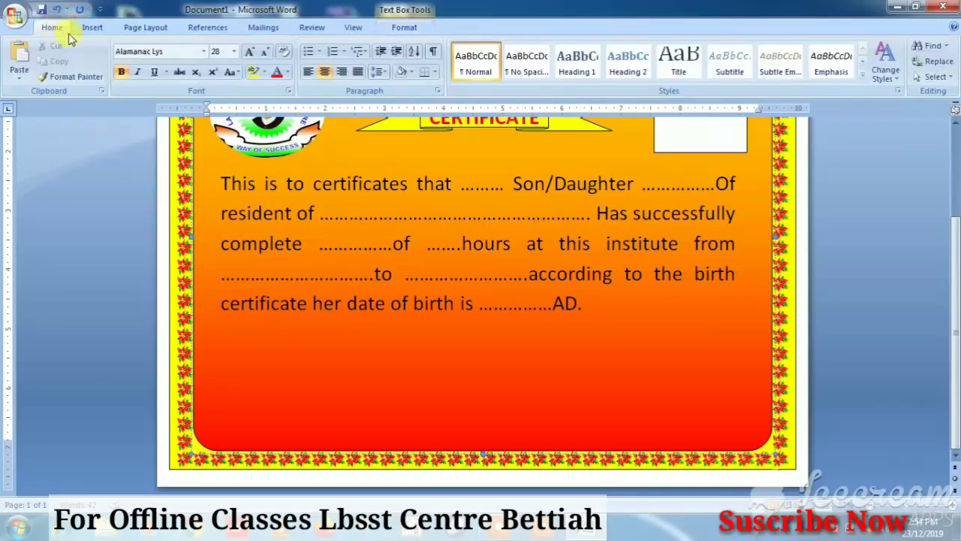
left_click(92, 27)
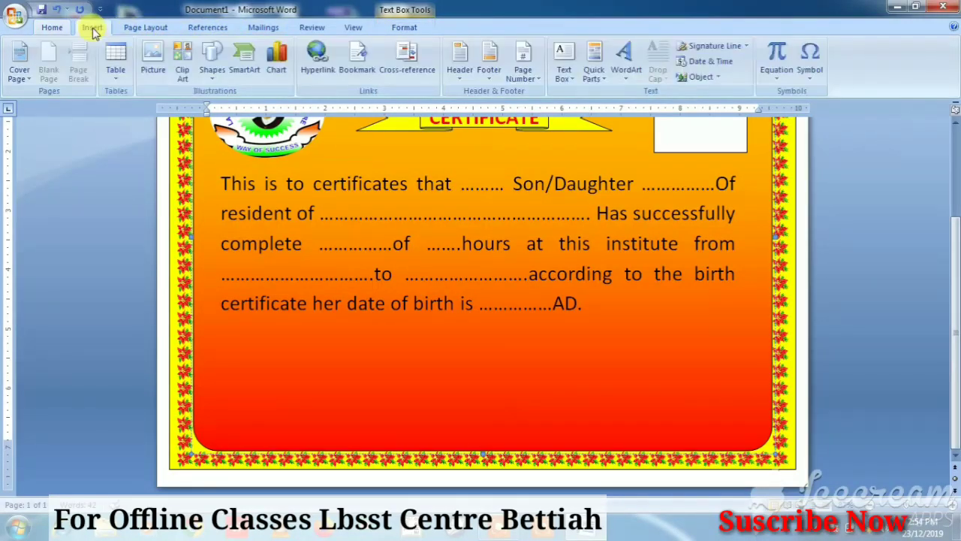
left_click(212, 71)
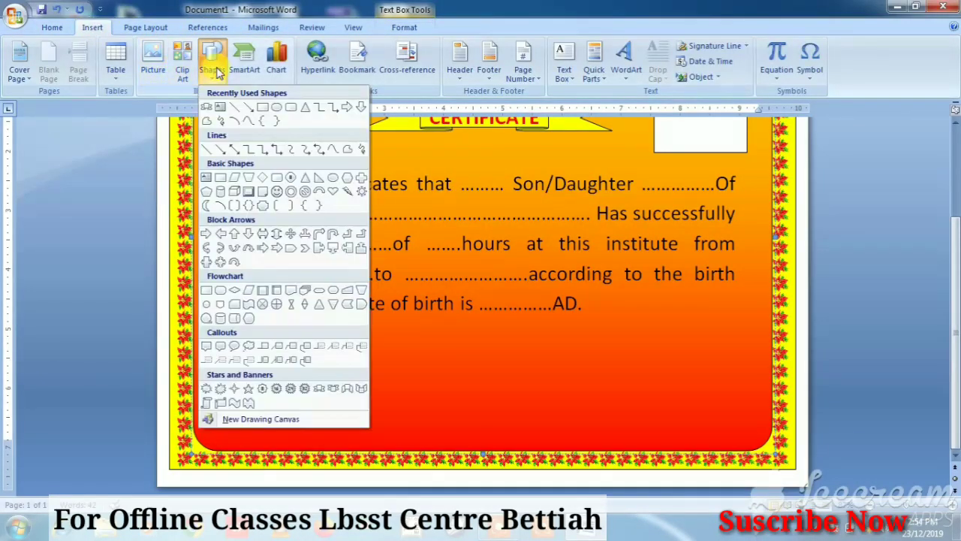
left_click(262, 109)
mouse_move(216, 388)
left_mouse_down()
mouse_move(357, 438)
mouse_move(482, 406)
left_mouse_up()
key("ctrl+d")
key("ctrl+d")
mouse_move(337, 414)
left_mouse_down()
mouse_move(686, 415)
mouse_move(706, 406)
left_mouse_up()
Type a centred dotted signature line and 'Faculty Director' in the left box.
right_click(306, 410)
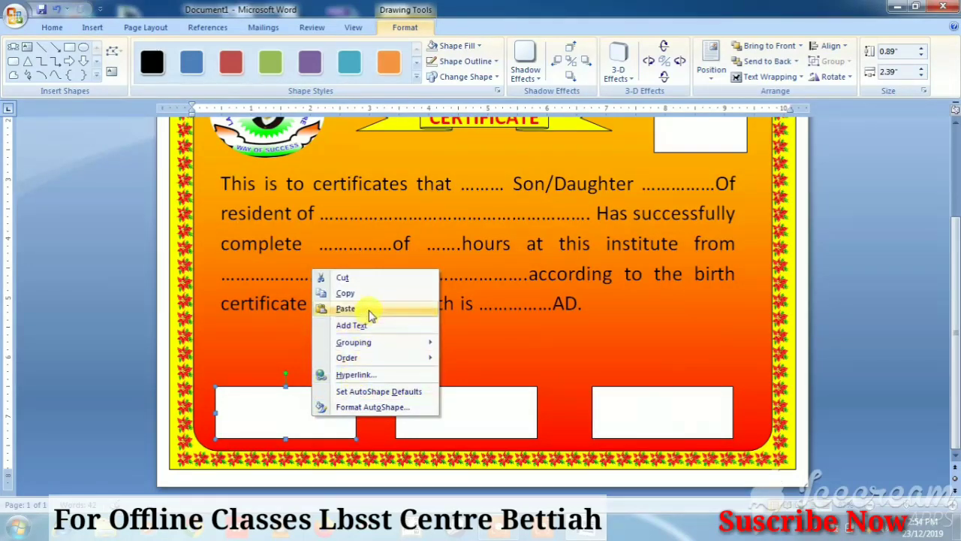
left_click(353, 326)
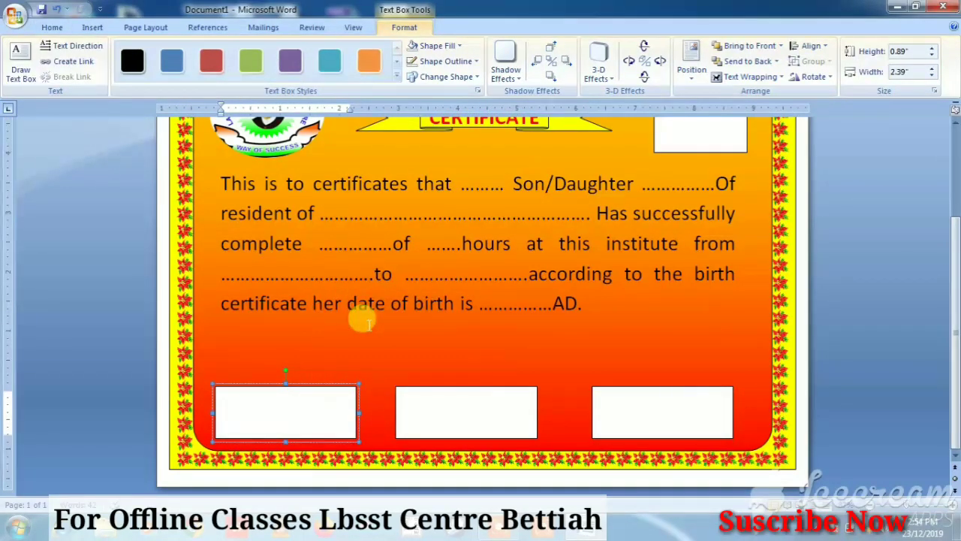
type("...............")
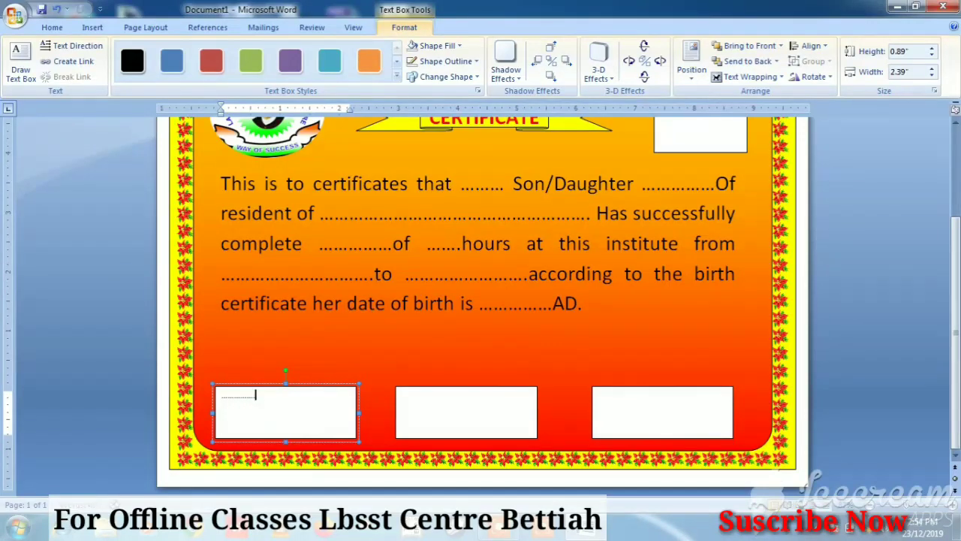
type("...................")
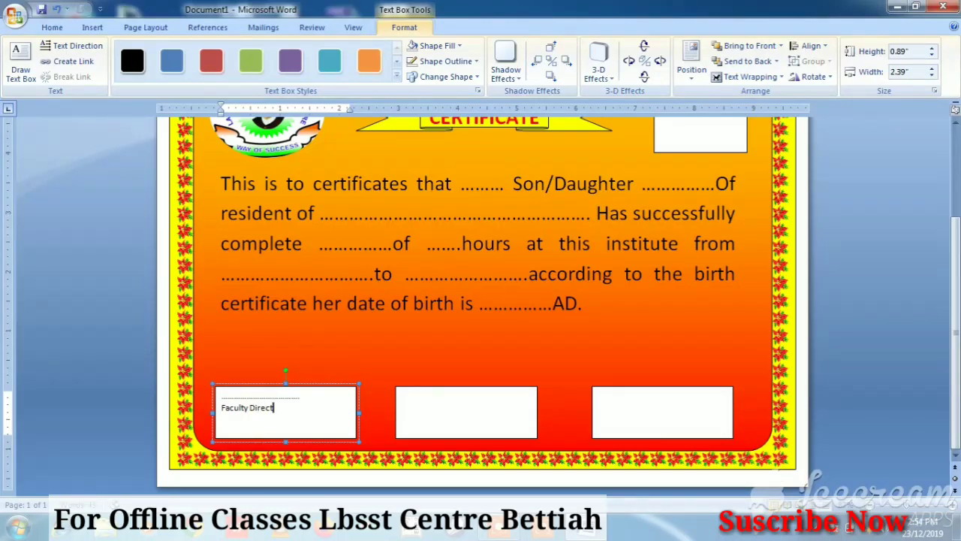
key("ctrl+e")
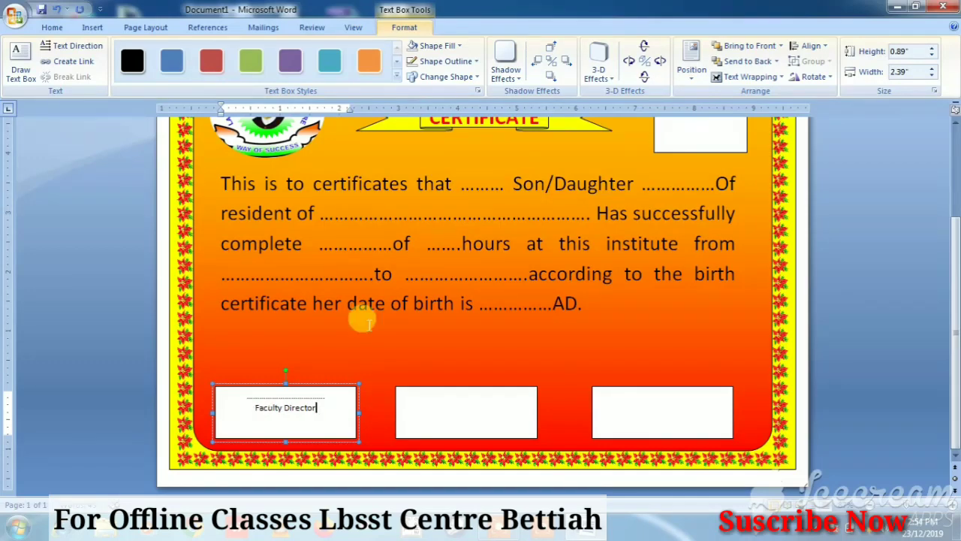
key("ctrl+a")
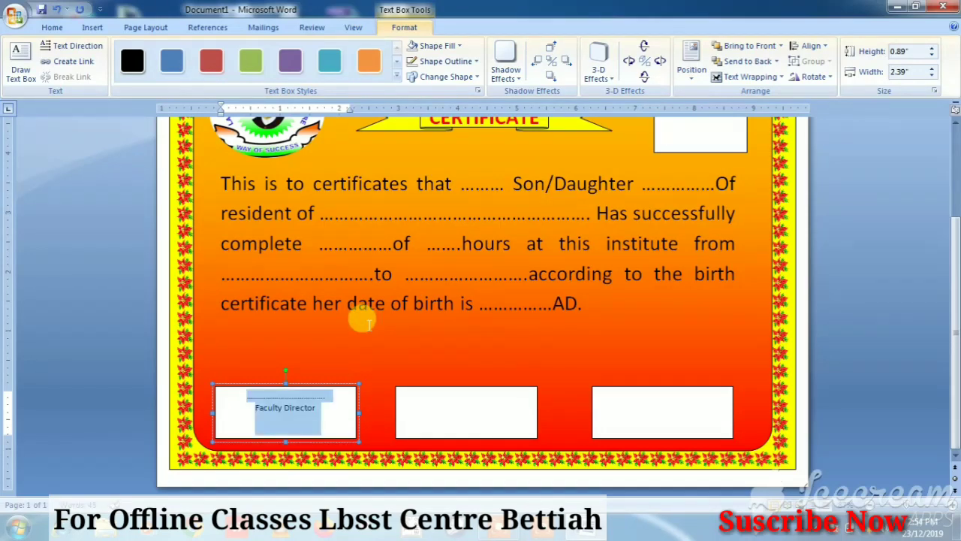
Make the left box's text bold 18 pt and select it all.
left_click(51, 27)
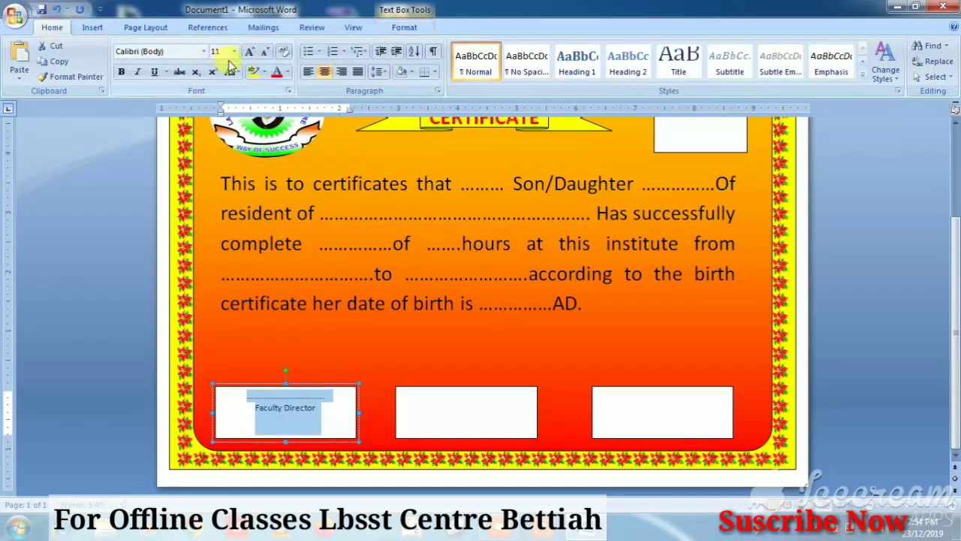
left_click(250, 53)
left_click(250, 52)
left_click(250, 53)
left_click(250, 52)
left_click(250, 52)
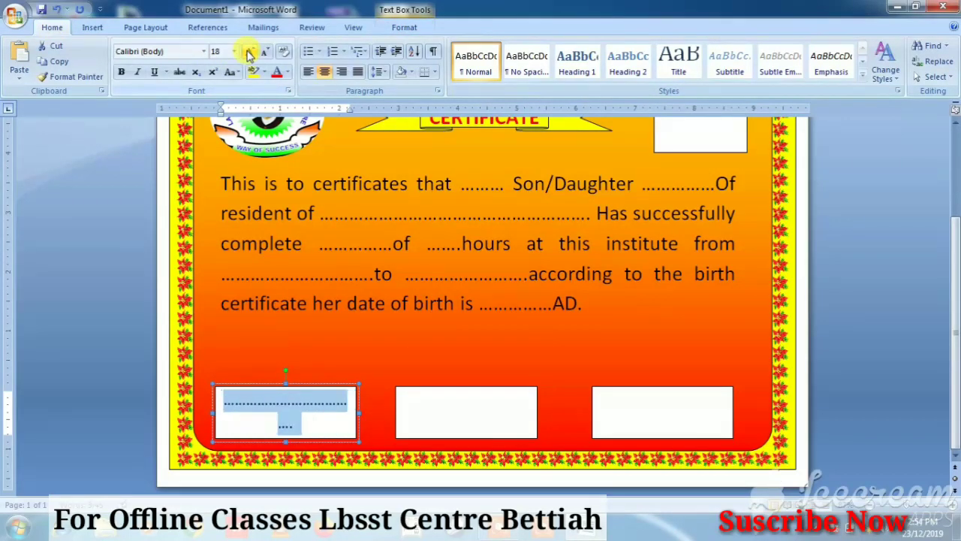
left_click(264, 51)
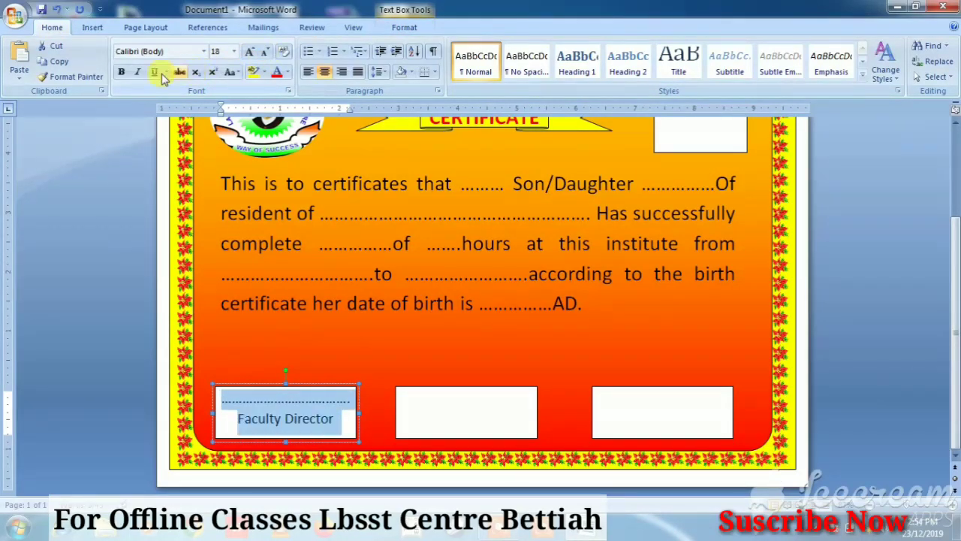
left_click(121, 72)
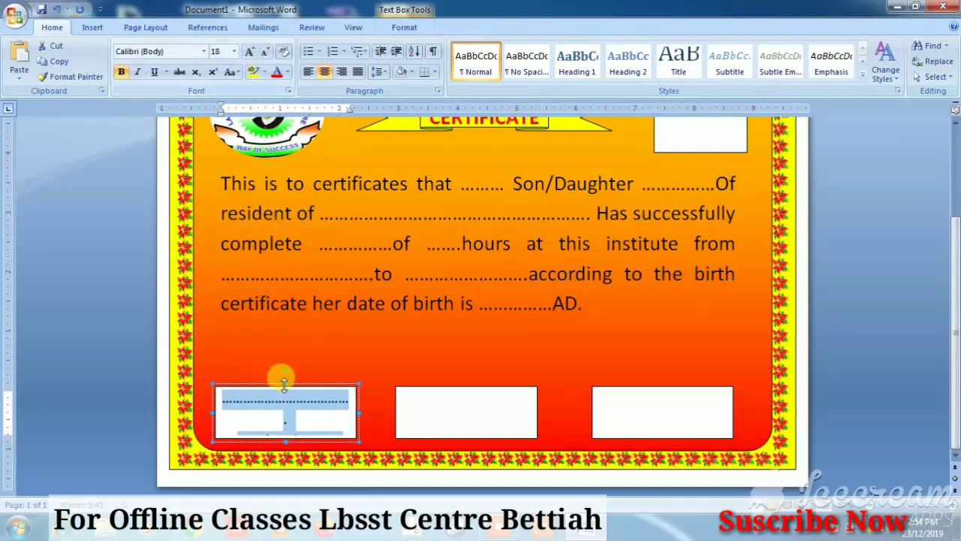
left_click(308, 423)
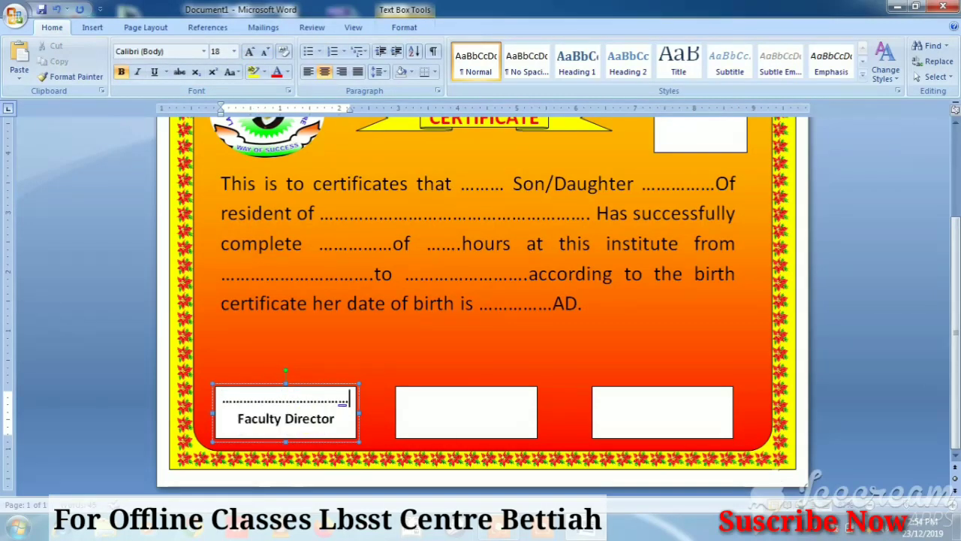
key("ctrl+a")
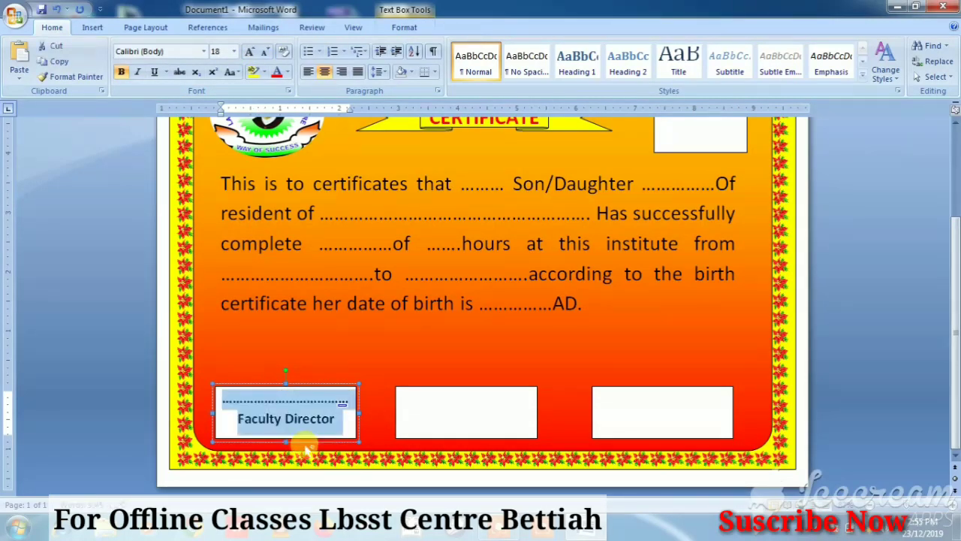
Paste the dotted line into the middle box and change its caption to 'Date of Issue'.
left_click(408, 418)
right_click(408, 418)
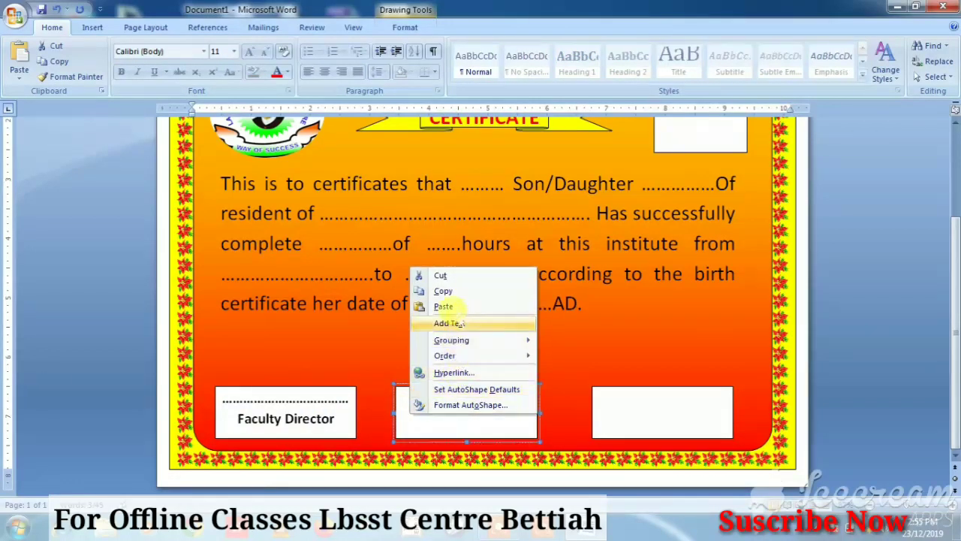
left_click(461, 323)
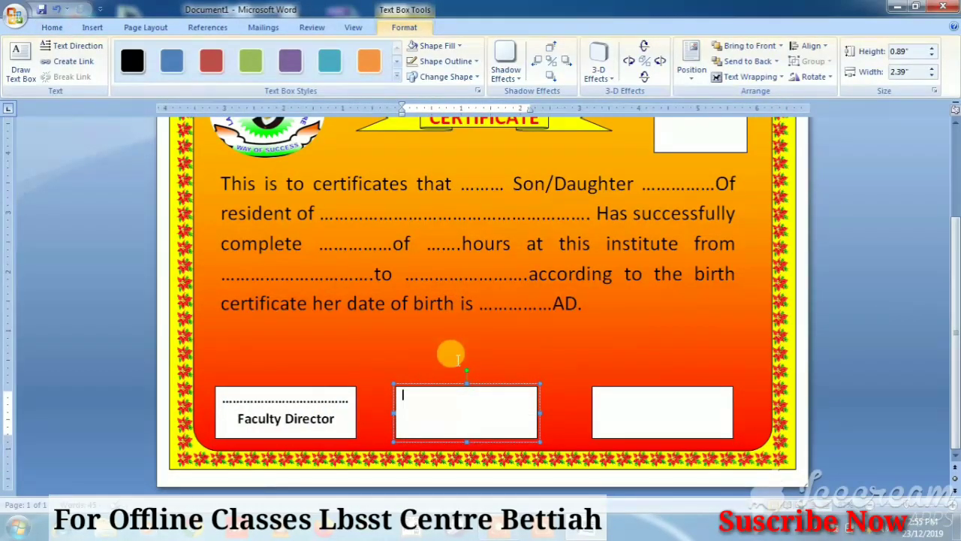
key("ctrl+v")
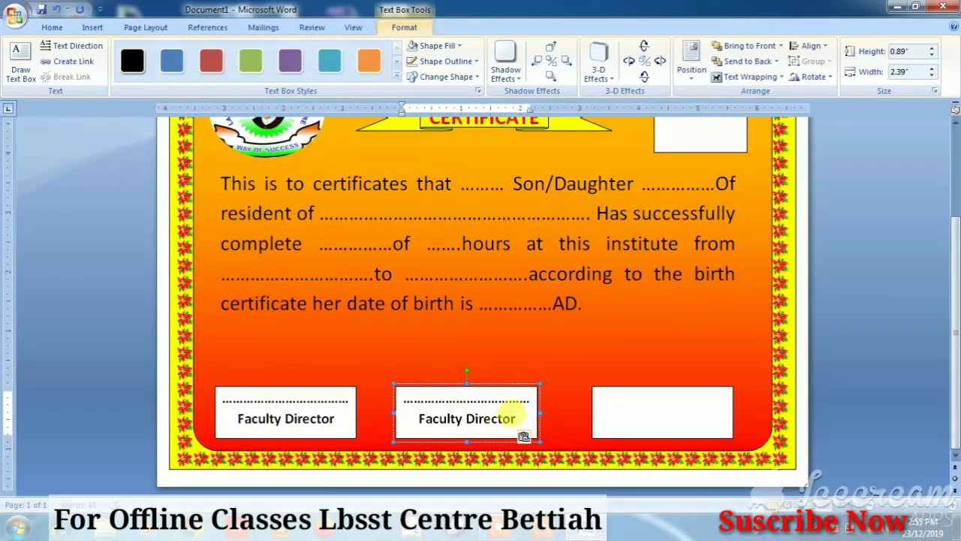
mouse_move(490, 419)
left_mouse_down()
mouse_move(515, 421)
mouse_move(381, 413)
left_mouse_up()
left_click(516, 418)
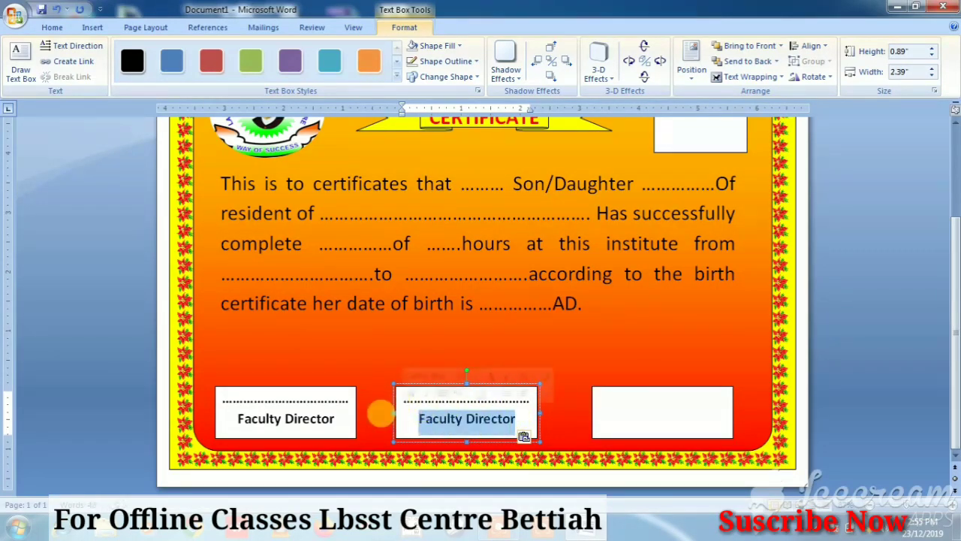
key("BackSpace")
type("Dat")
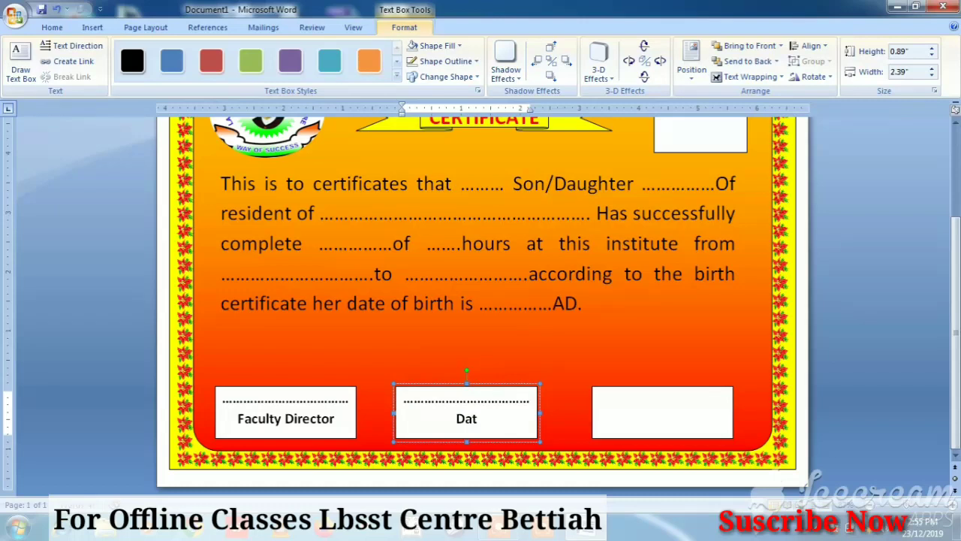
type("e of ")
type("I")
type("ssue")
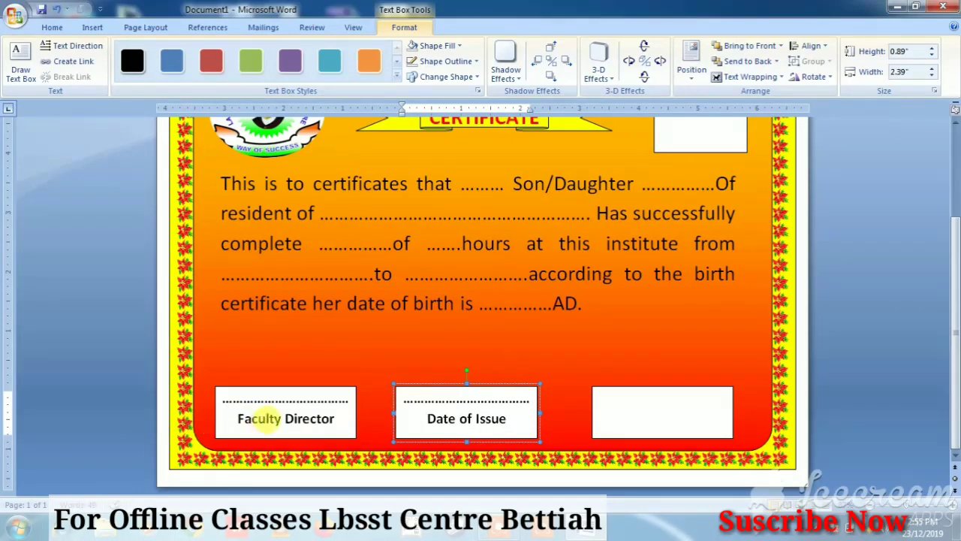
left_click(270, 419)
left_click(451, 427)
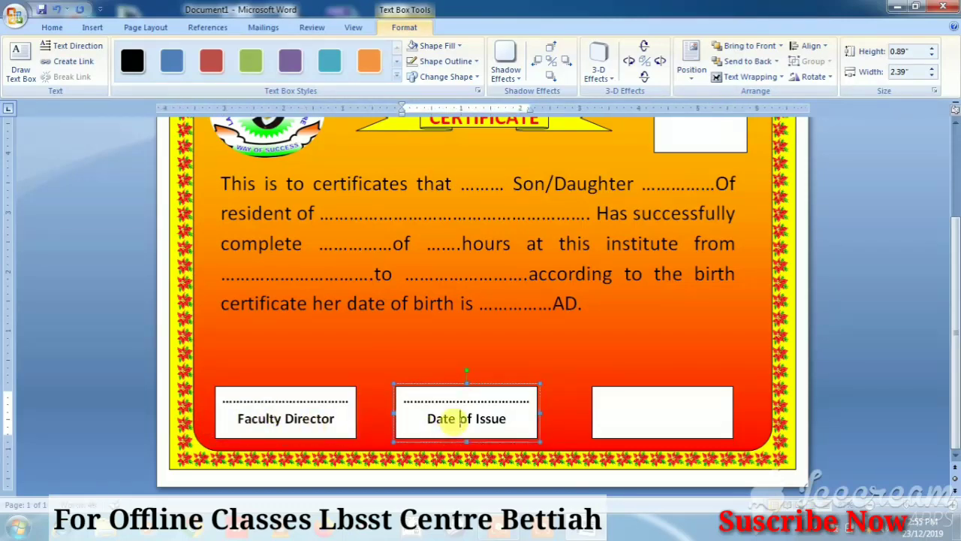
Paste the dotted line into the right box and change its caption to 'Centre Director'.
left_click(651, 411)
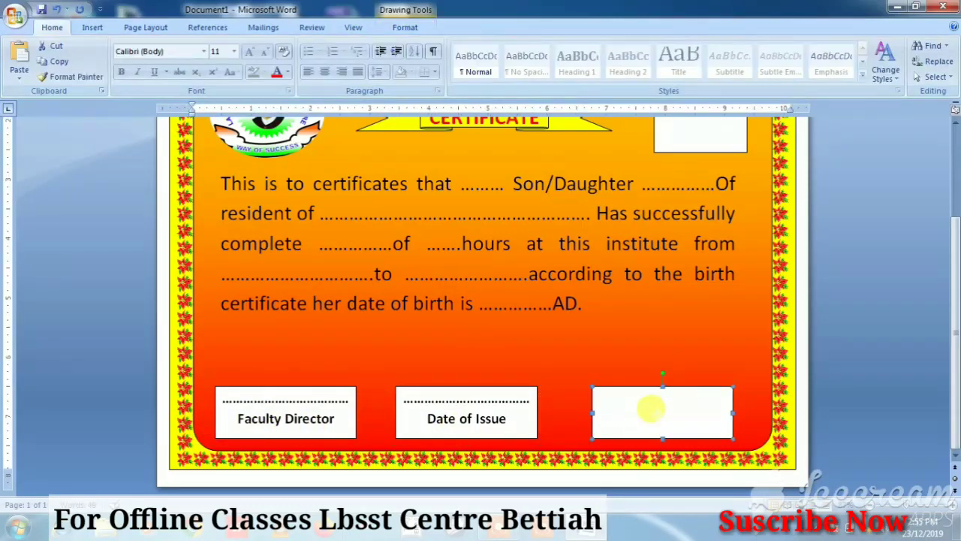
left_click(651, 410)
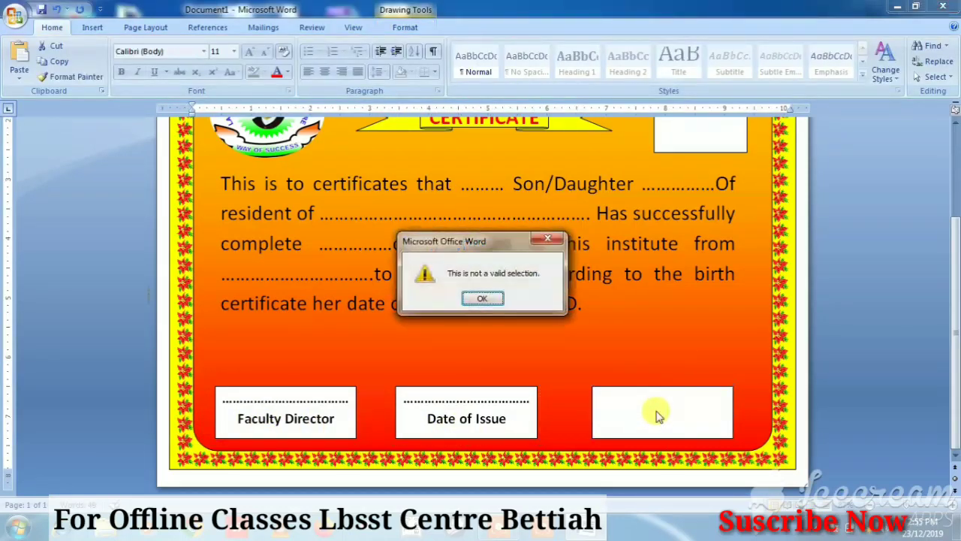
left_click(482, 298)
left_click(610, 400)
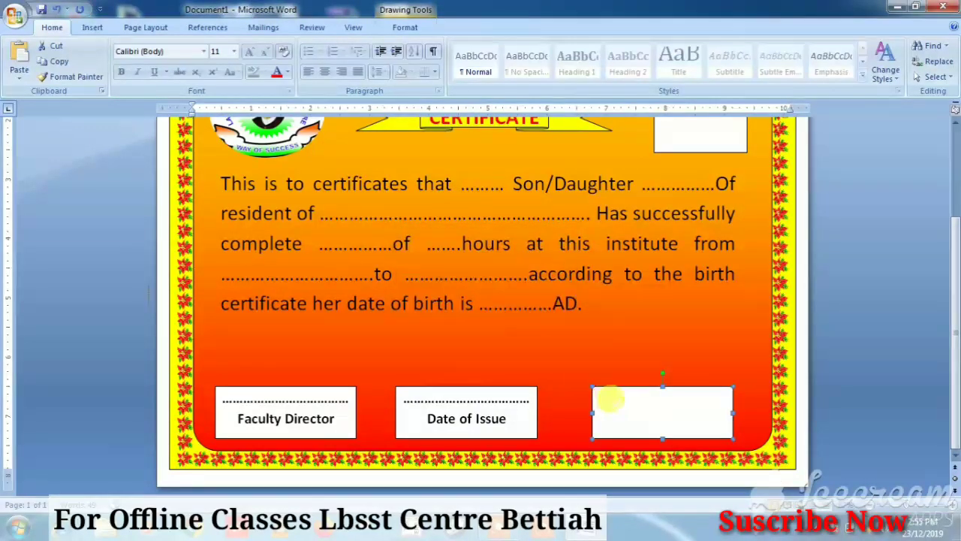
right_click(610, 399)
left_click(666, 314)
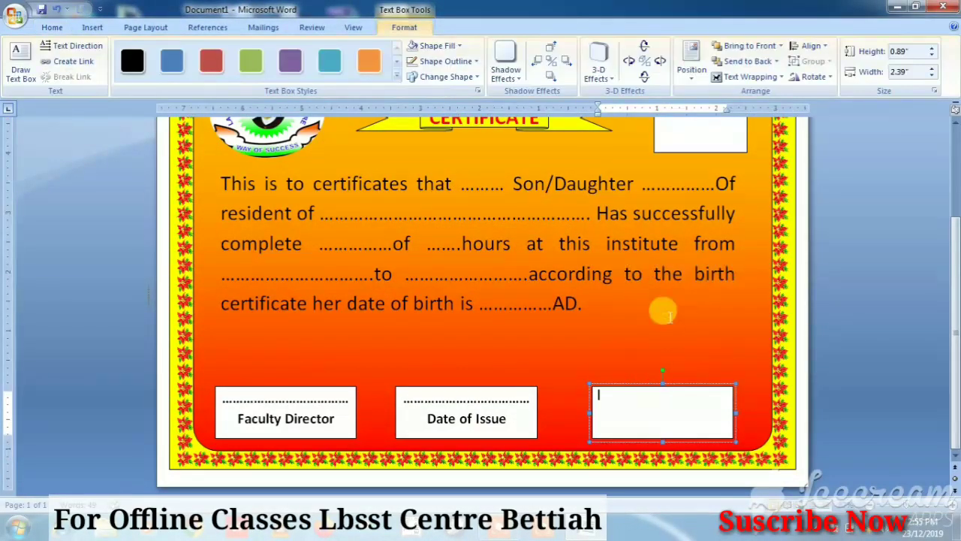
key("ctrl+v")
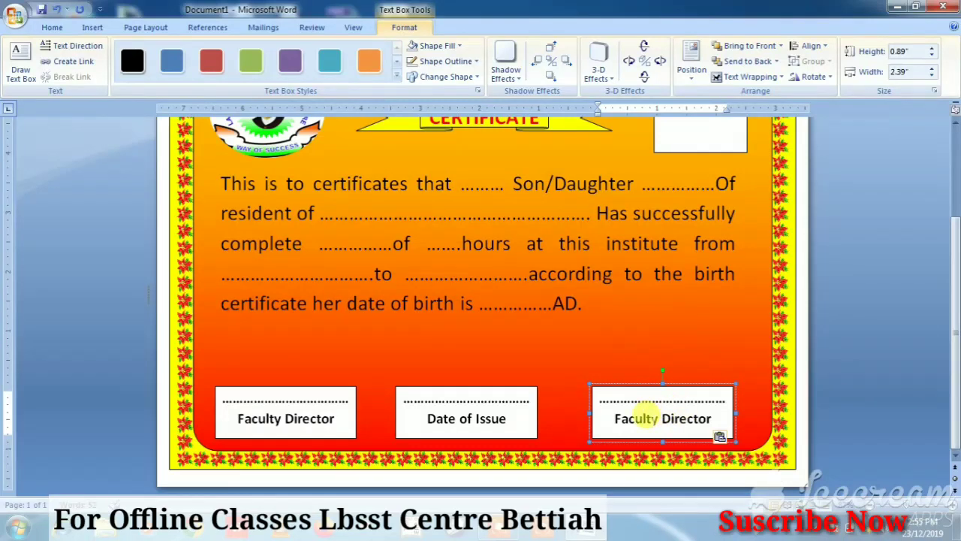
left_click_drag(650, 418, 586, 422)
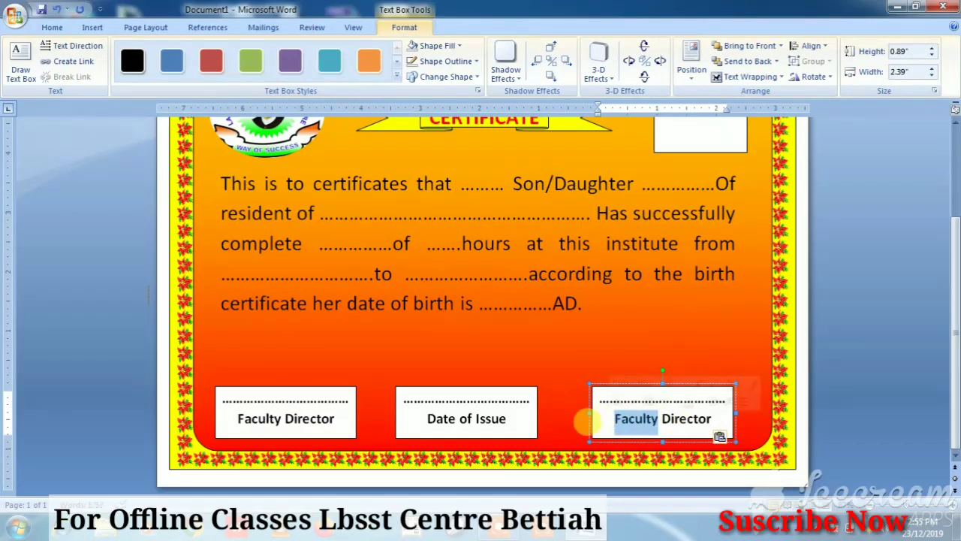
key("BackSpace")
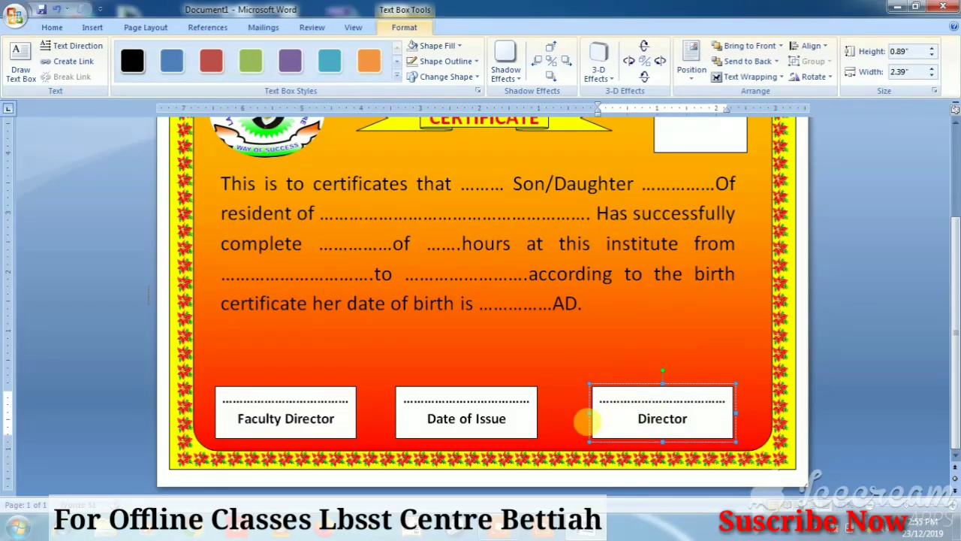
type("Centre")
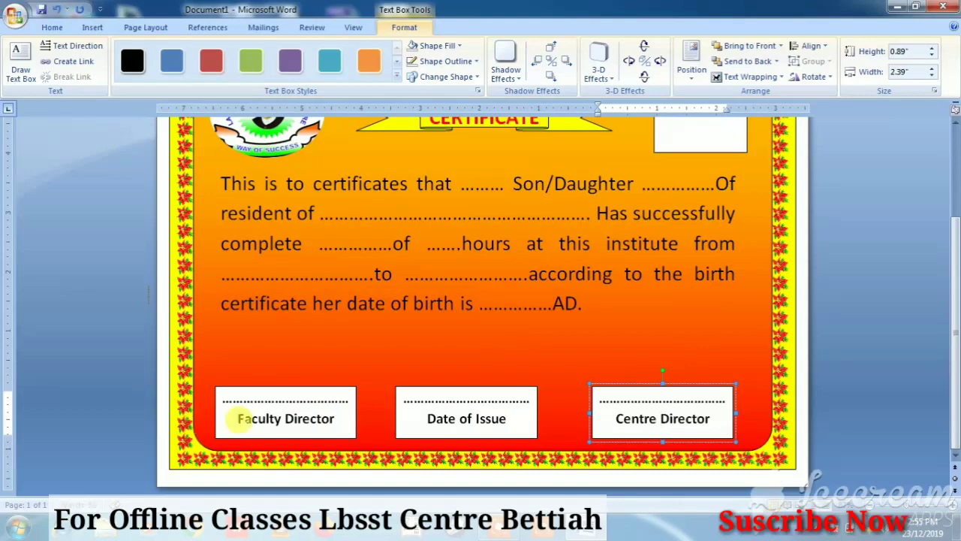
left_click(335, 419)
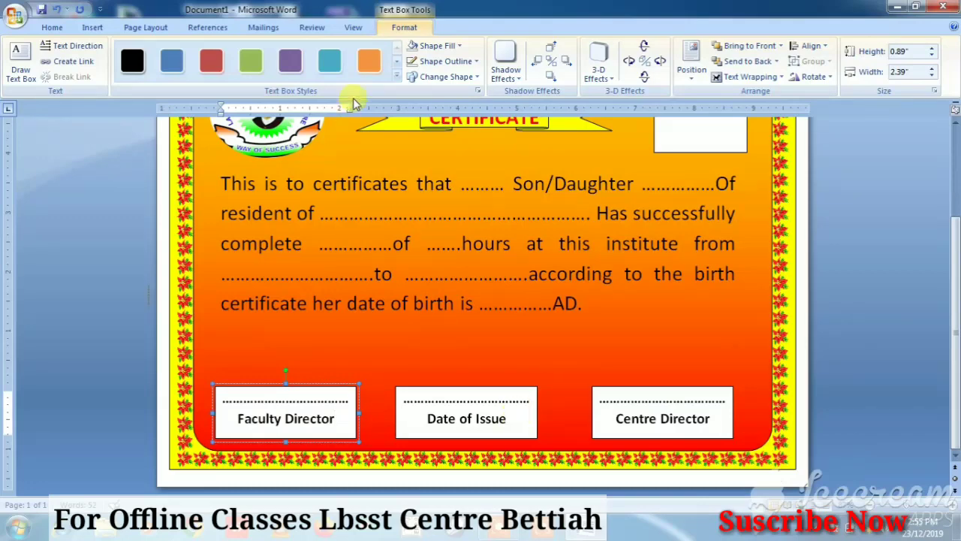
left_click(439, 46)
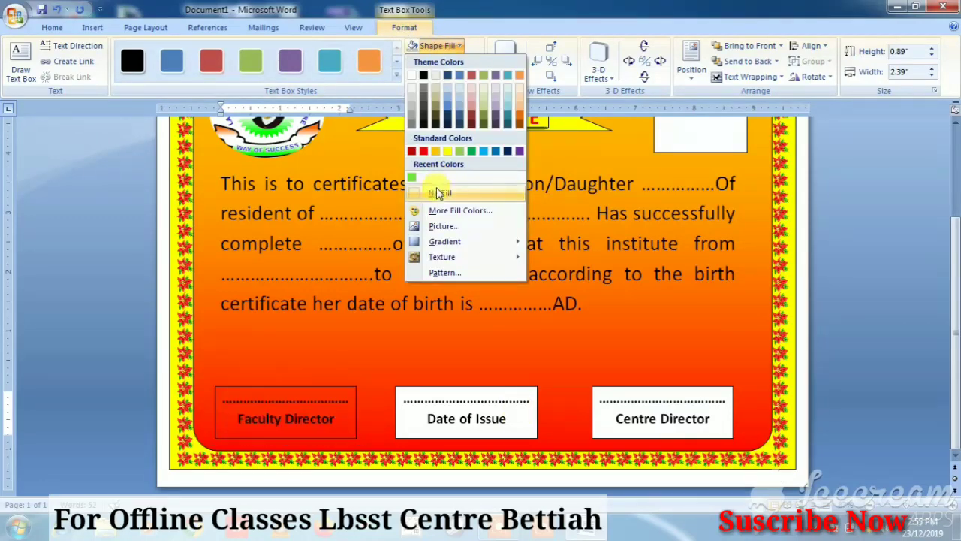
left_click(436, 46)
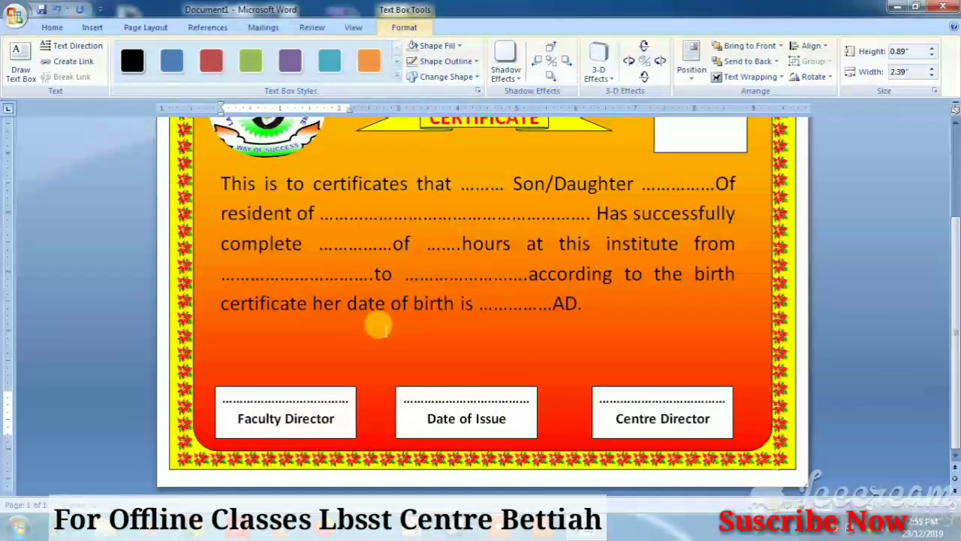
left_click(572, 347)
scroll(568, 346, "up", 4)
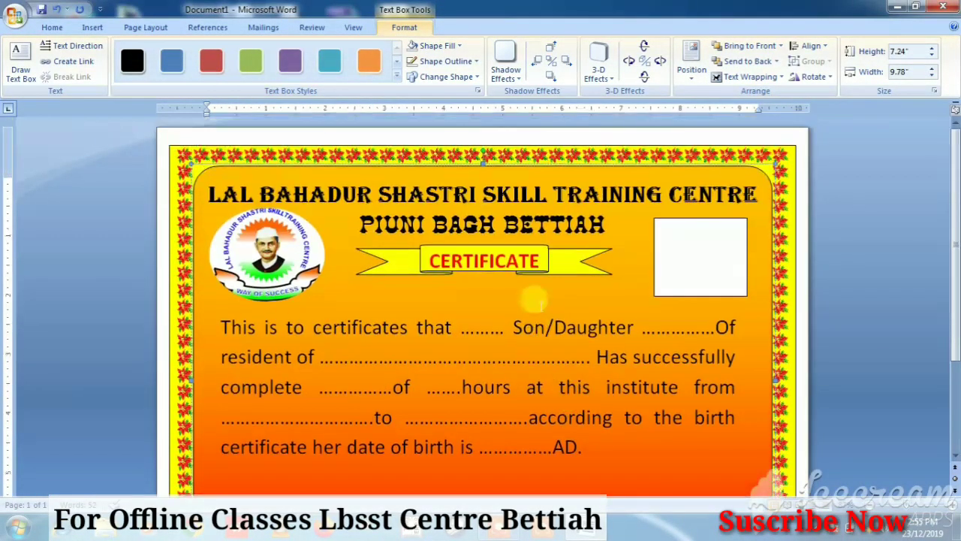
scroll(540, 303, "down", 1)
scroll(537, 303, "down", 3)
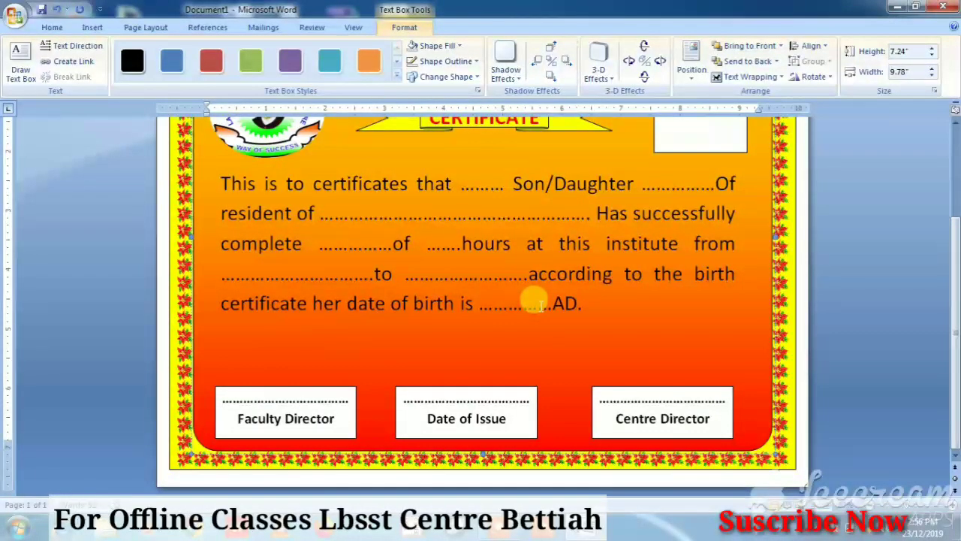
left_click(18, 16)
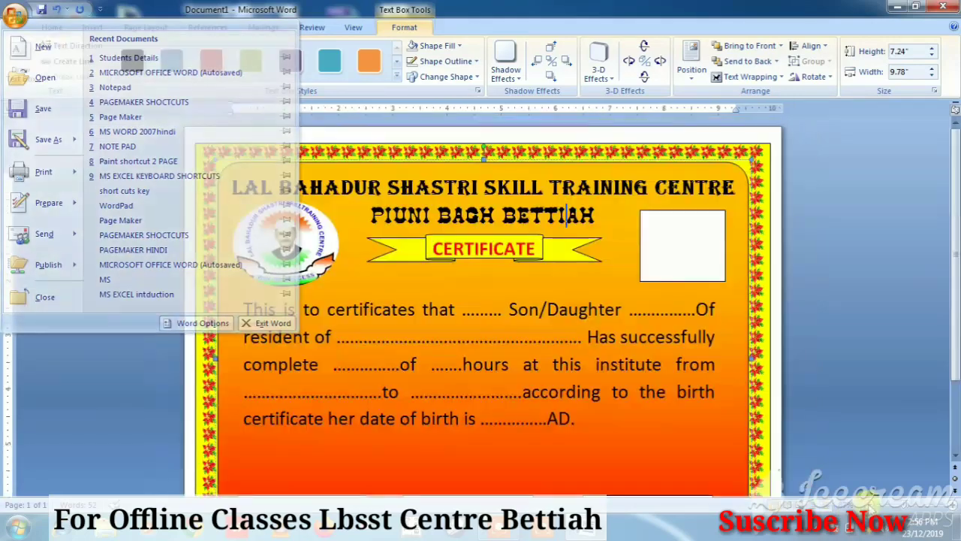
Save the document to the Desktop with the file name 'certificates'.
scroll(502, 277, "down", 1, "ctrl")
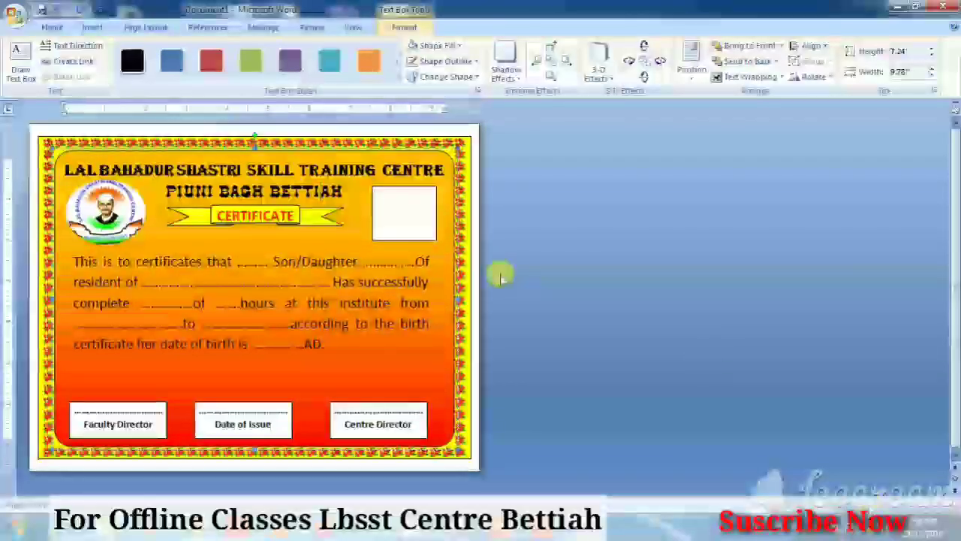
left_click(15, 15)
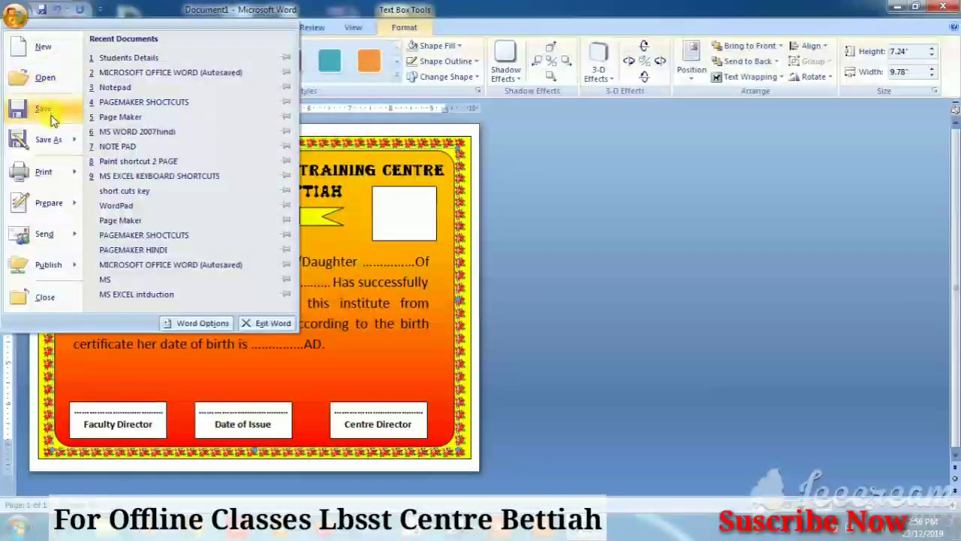
left_click(47, 109)
left_click(50, 105)
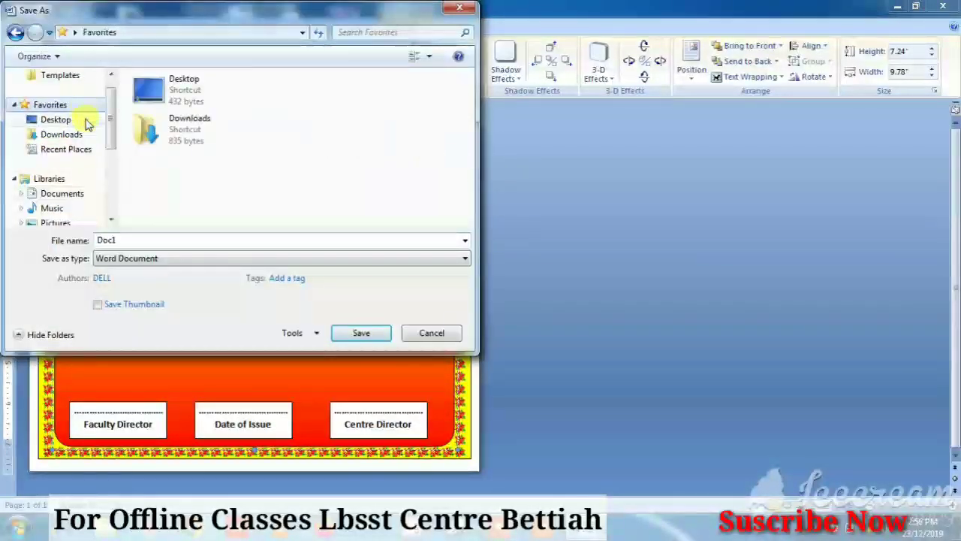
left_click(85, 121)
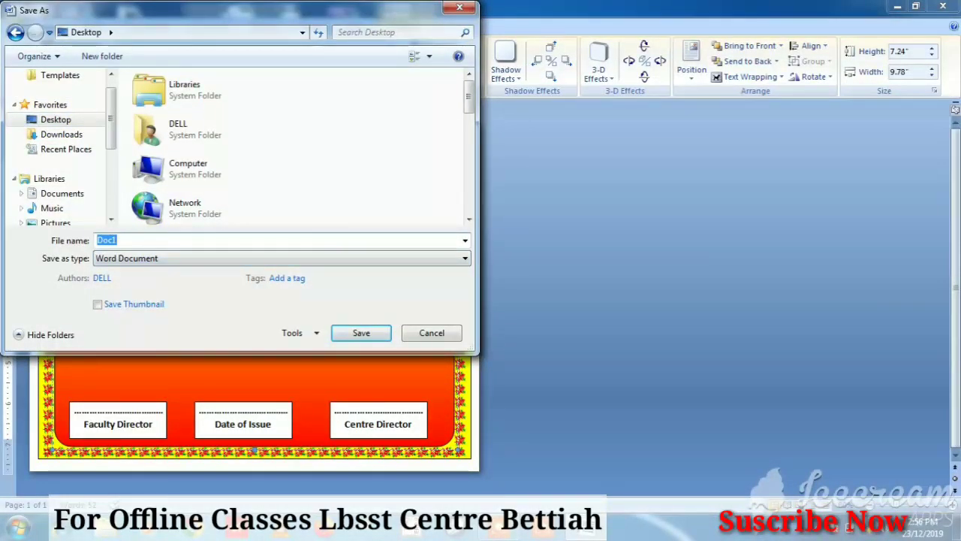
type("certificates")
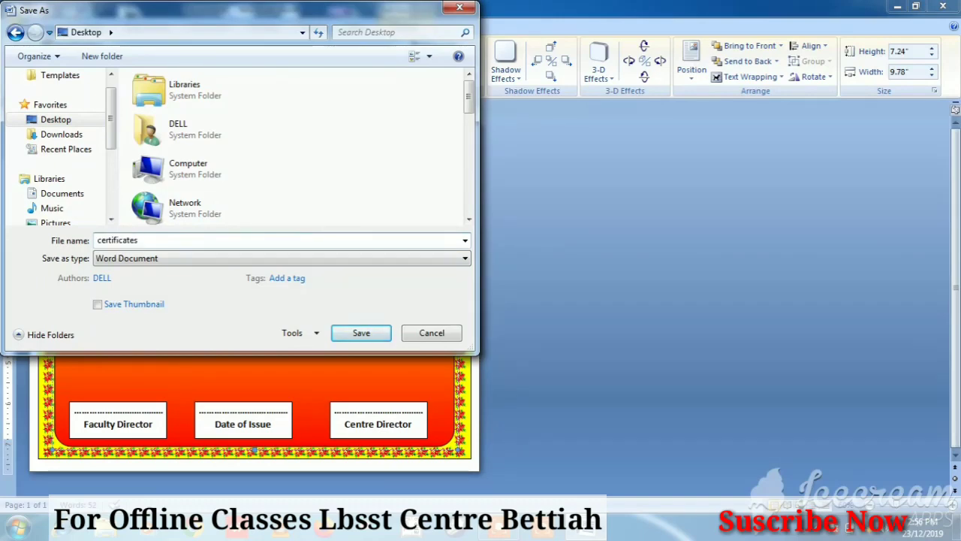
key("Return")
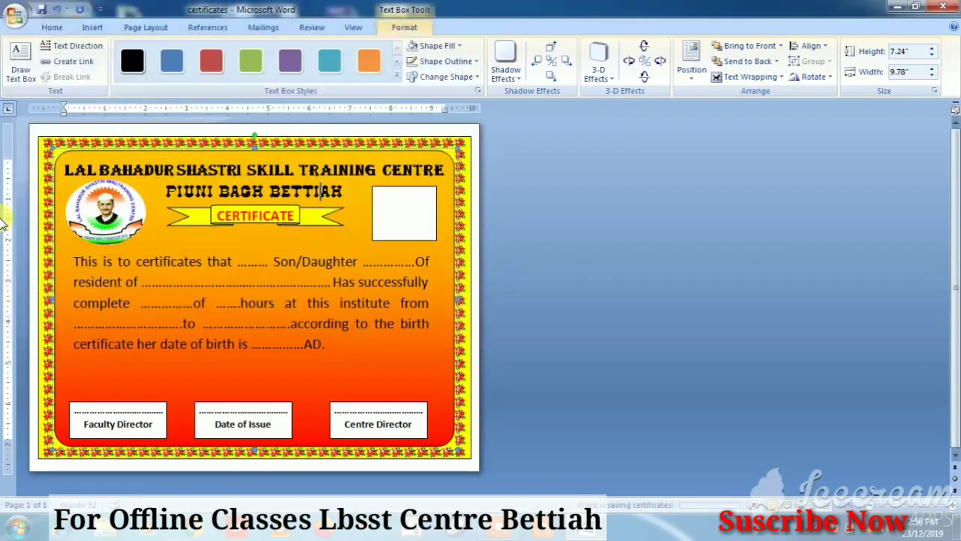